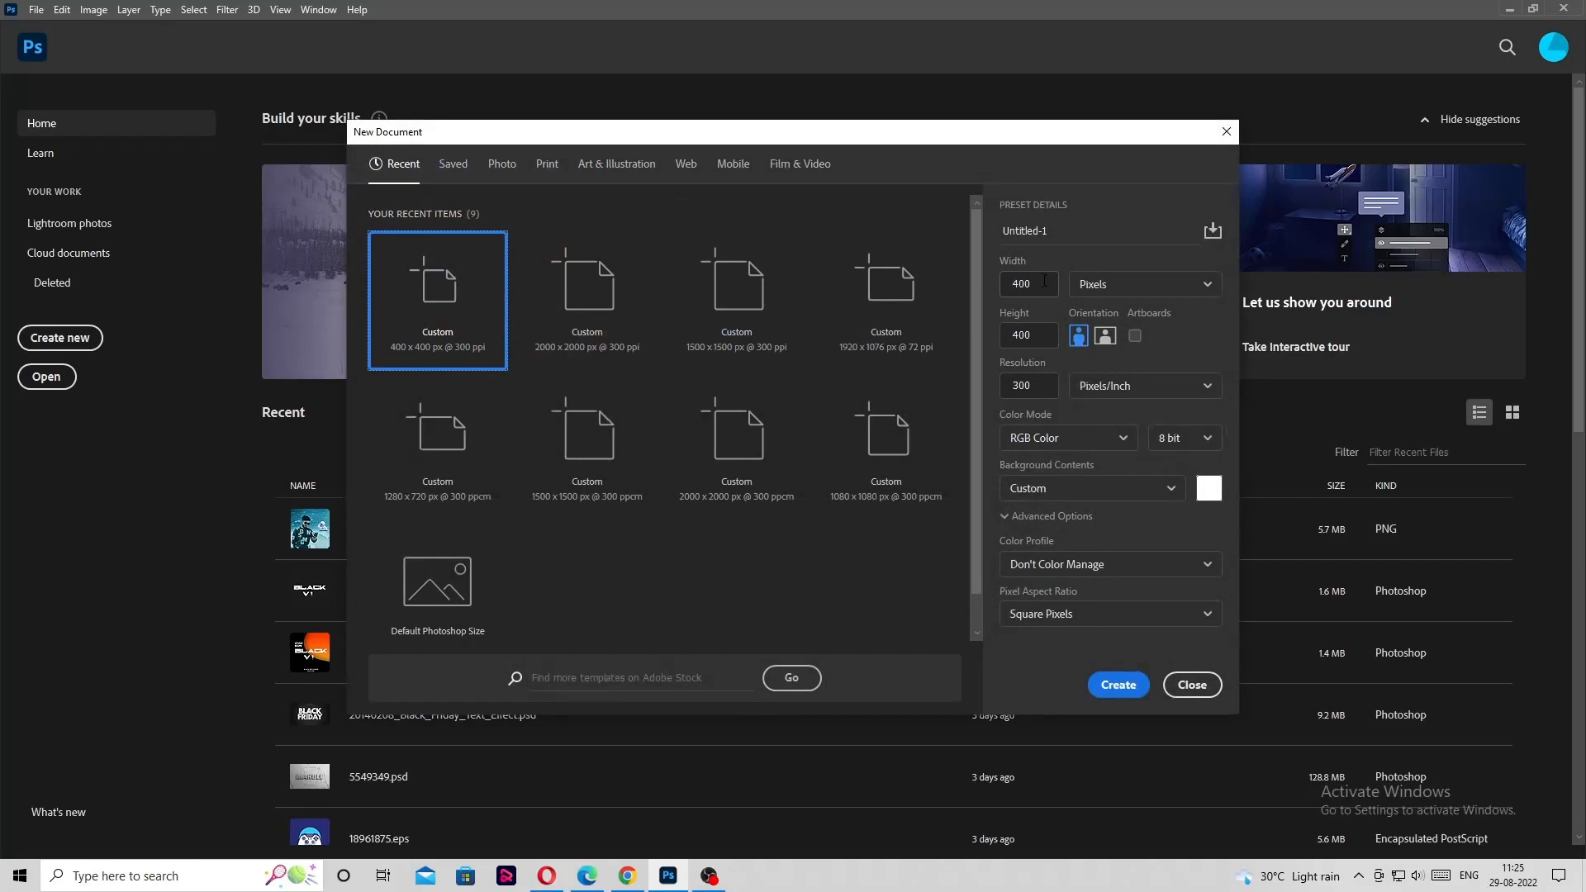
# Set the new document's width and height to 1500 pixels each.
pyautogui.click(1044, 281)
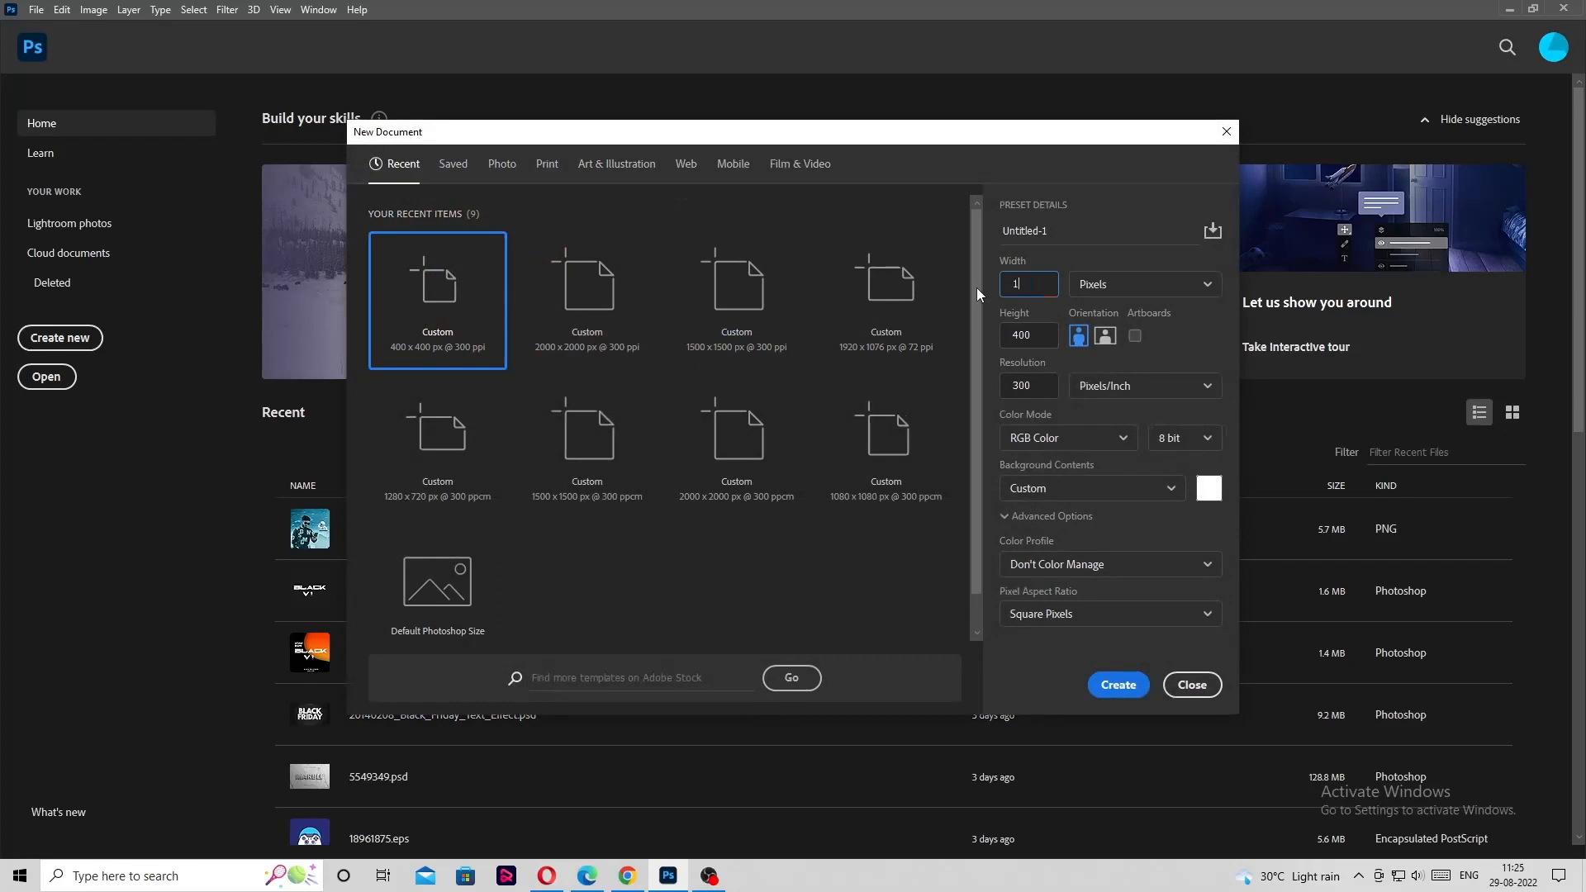
pyautogui.write('1500')
pyautogui.press('Tab')
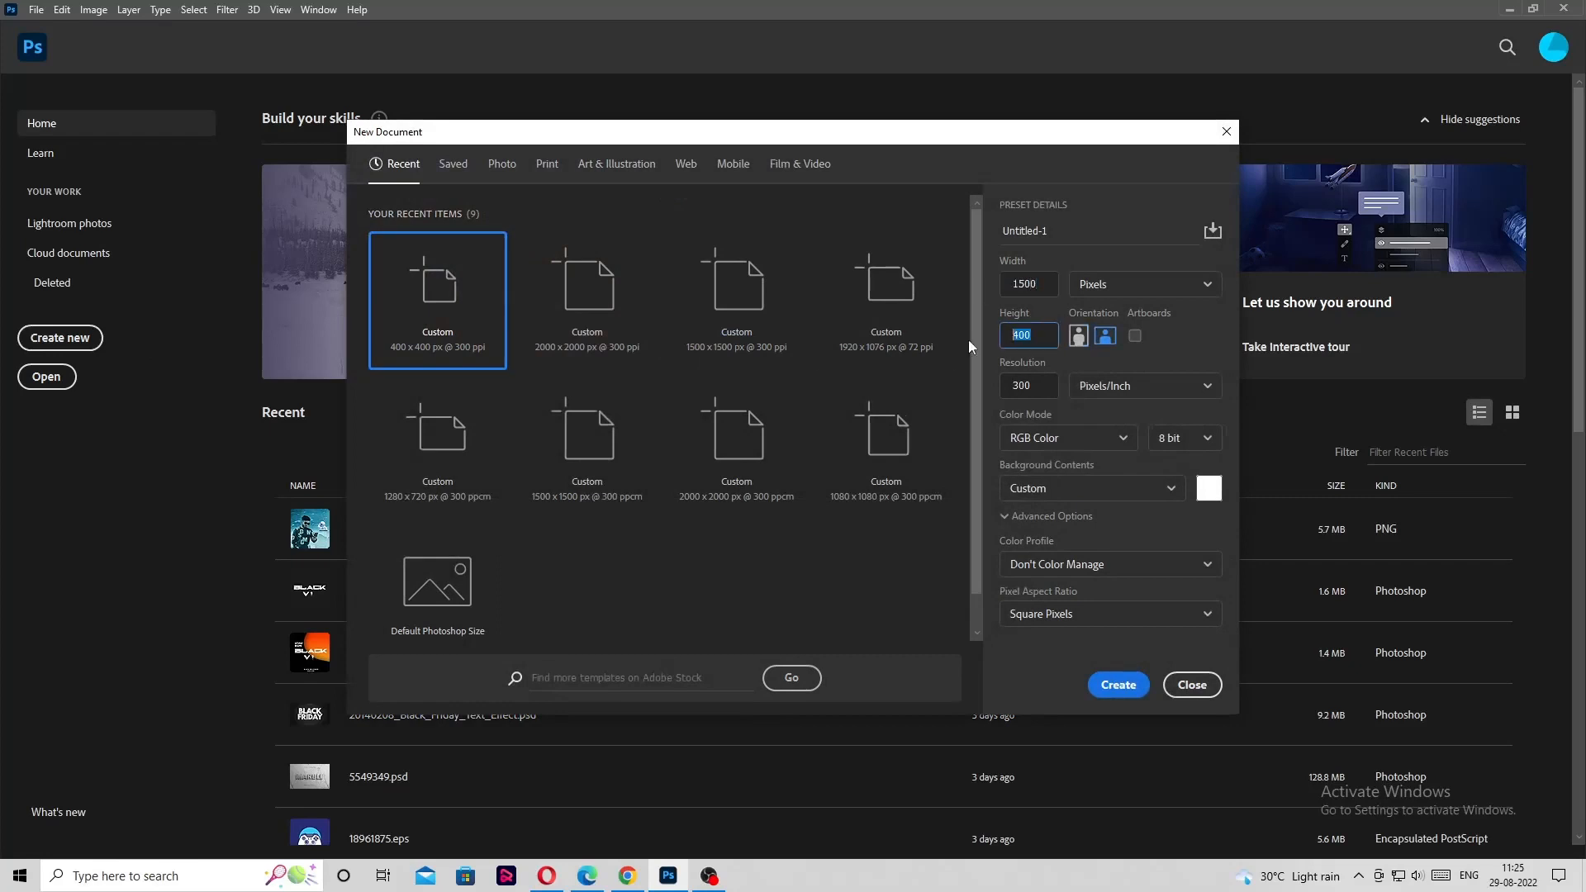
pyautogui.press('BackSpace')
pyautogui.write('15')
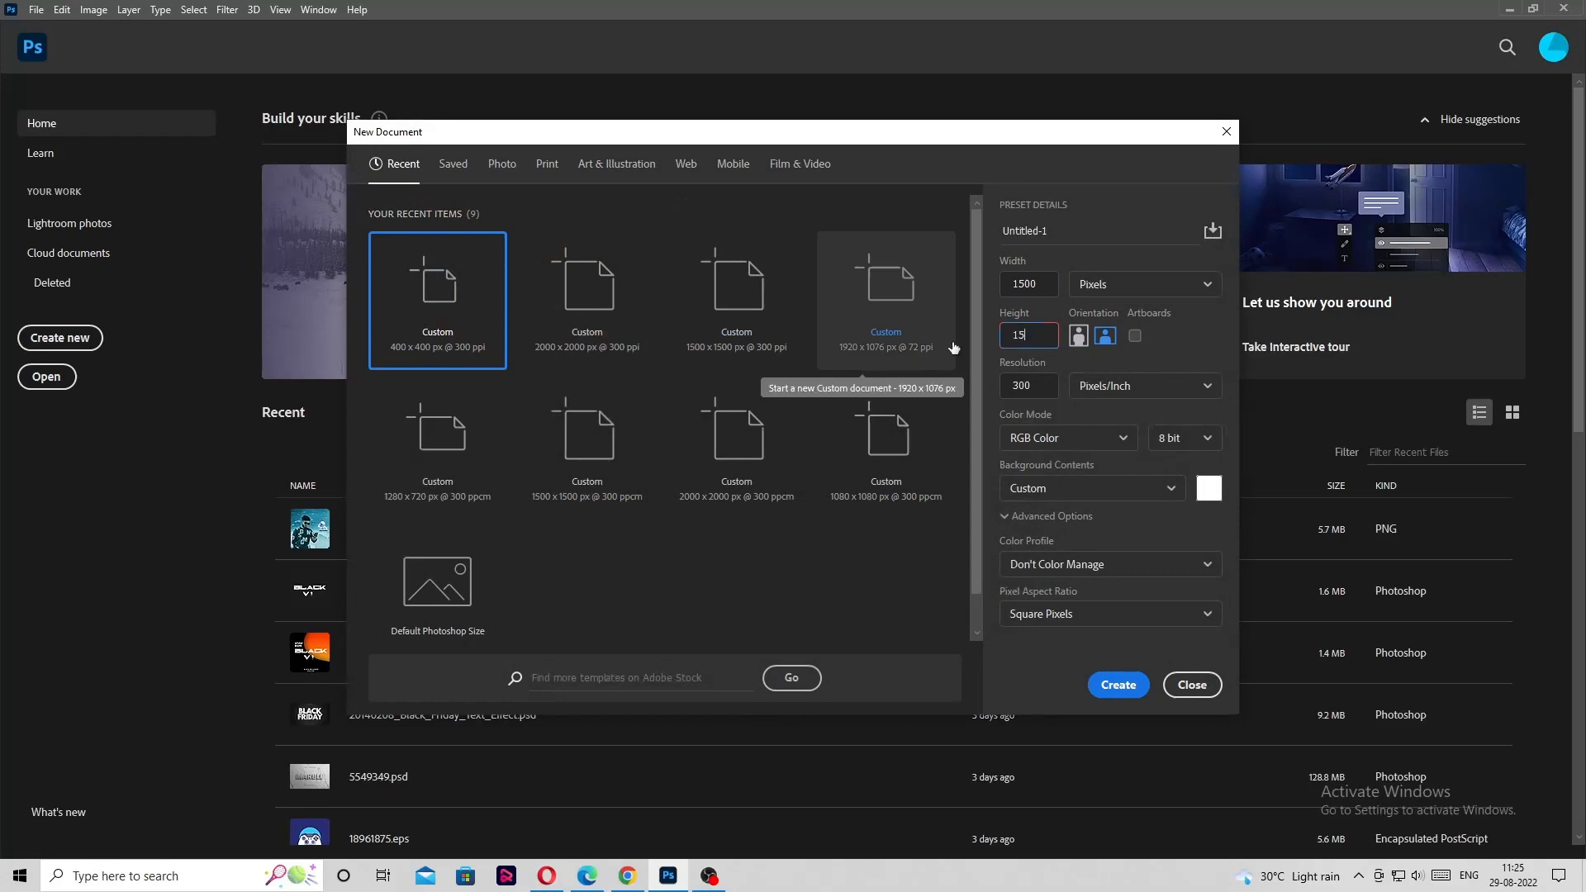
pyautogui.write('00')
# Name the new document design1 and create it at 300 pixels/inch in RGB Color.
pyautogui.click(1058, 237)
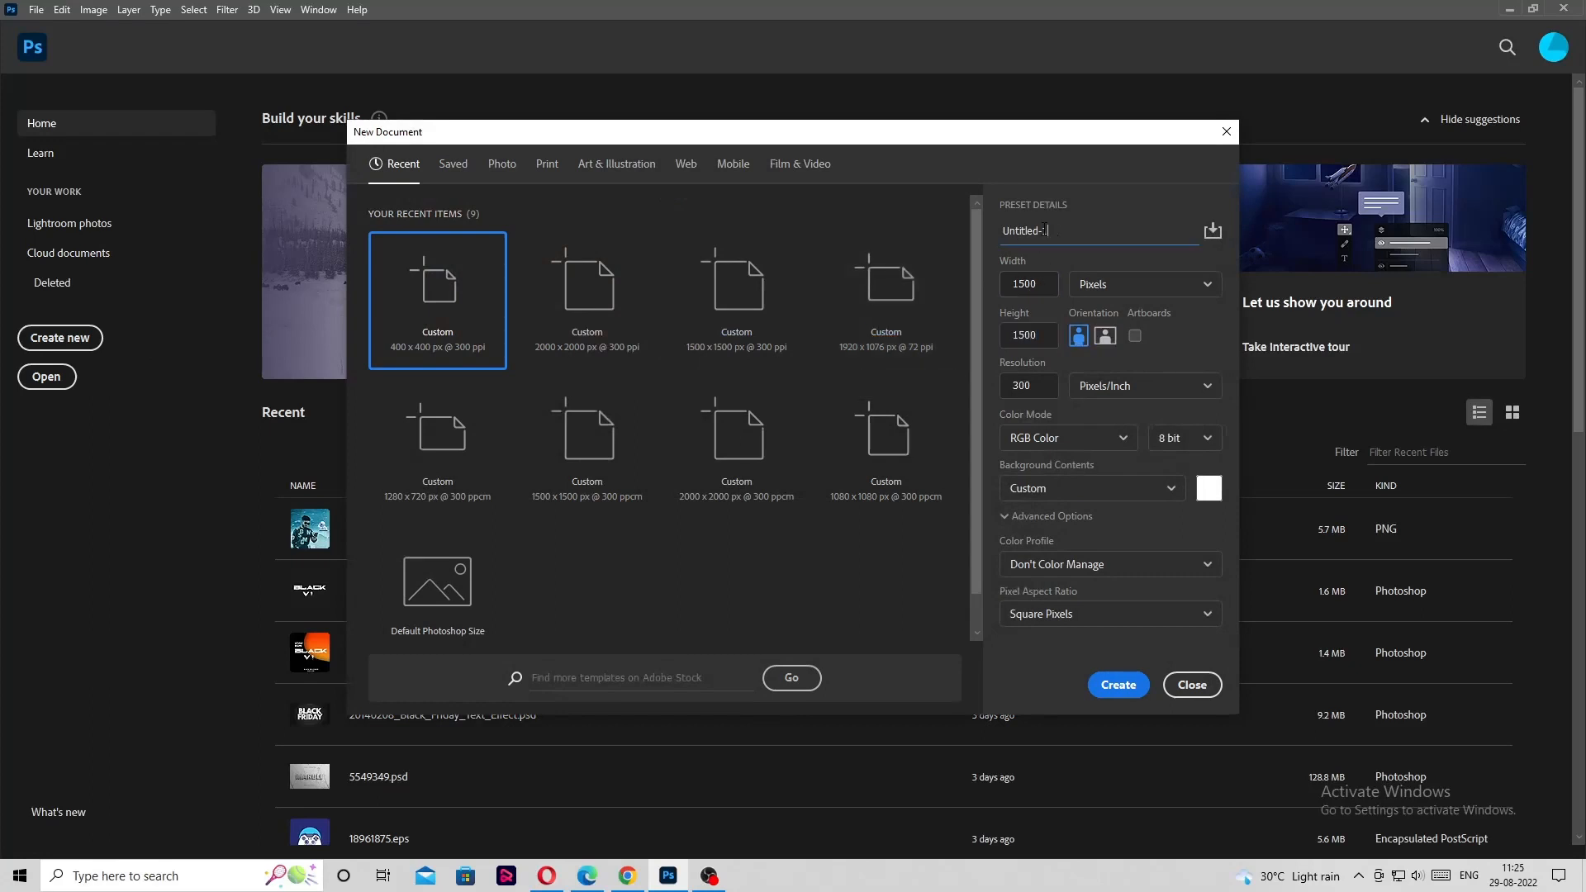
pyautogui.hotkey('ctrl', 'a')
pyautogui.press('BackSpace')
pyautogui.write('design1')
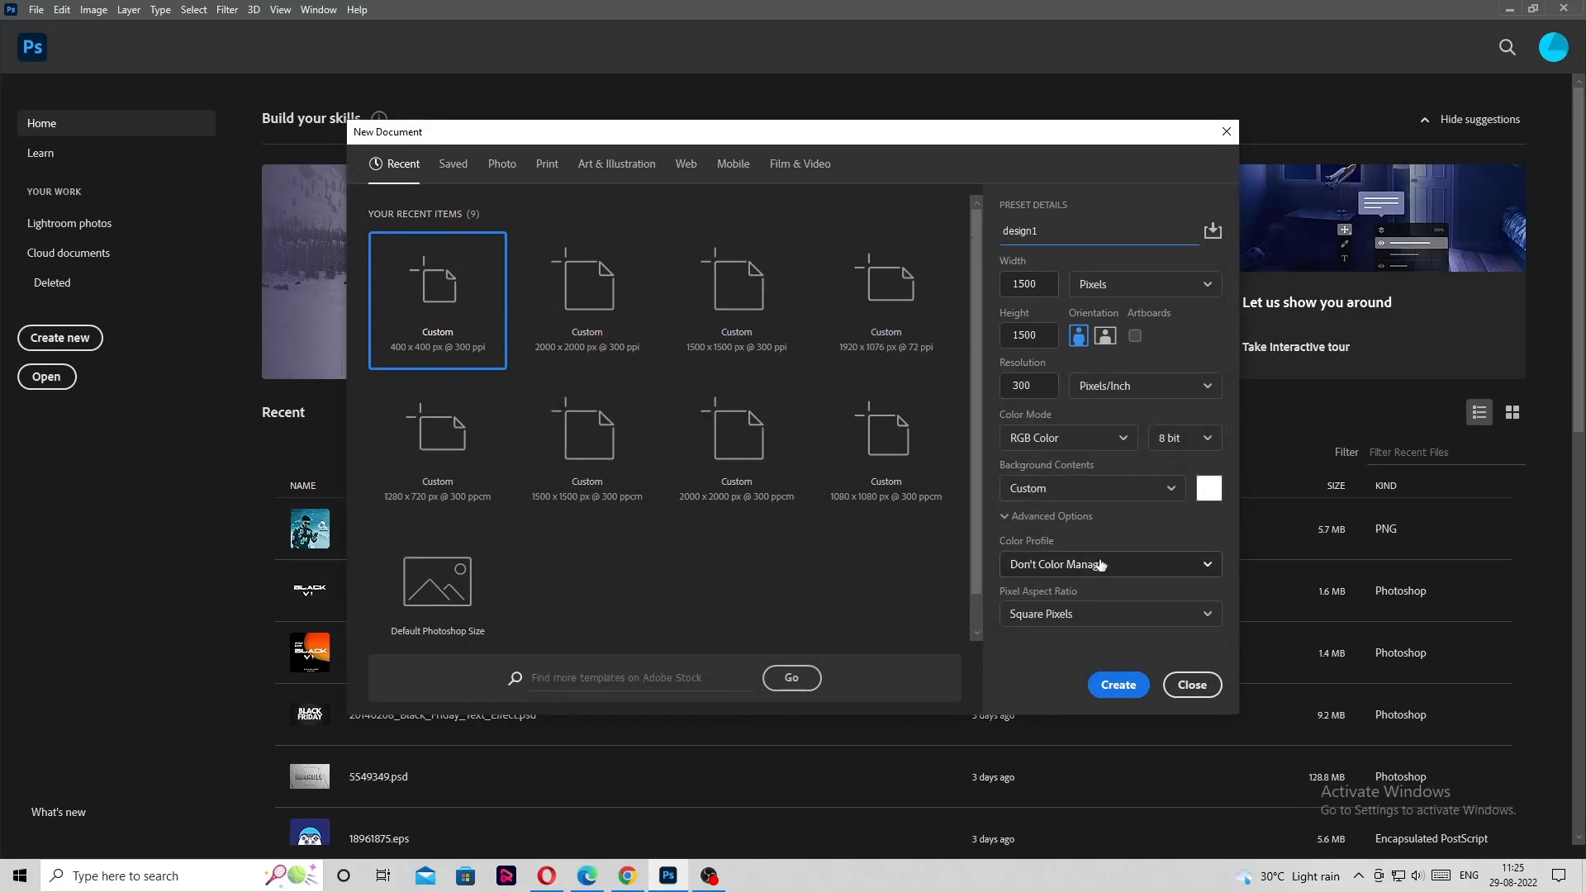
pyautogui.click(1111, 679)
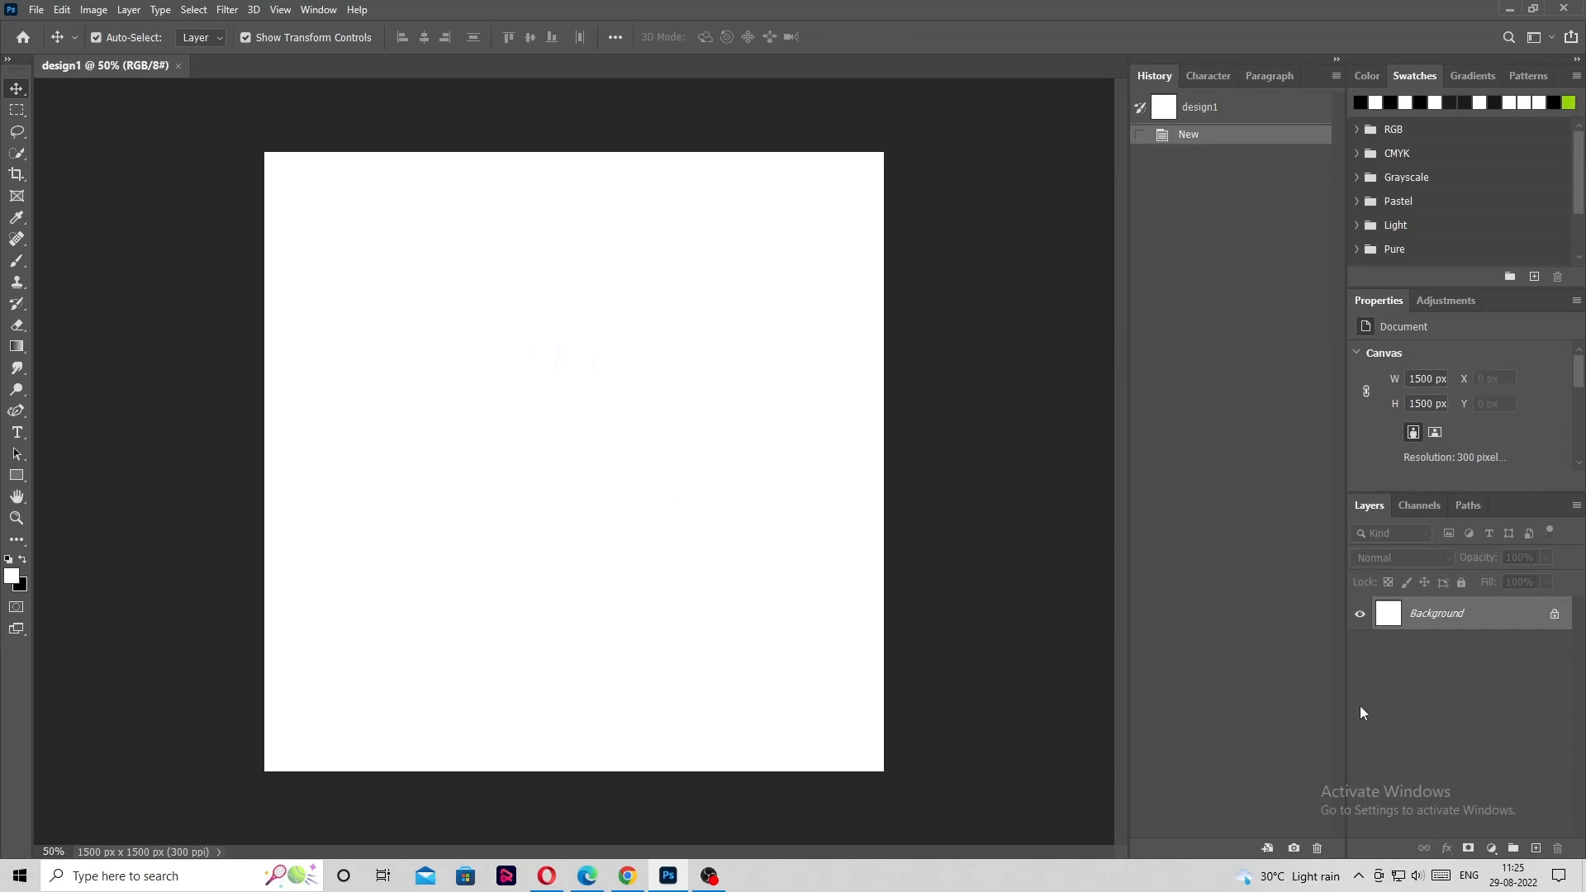
# Add a Solid Color fill layer in light blue above the background.
pyautogui.click(1492, 848)
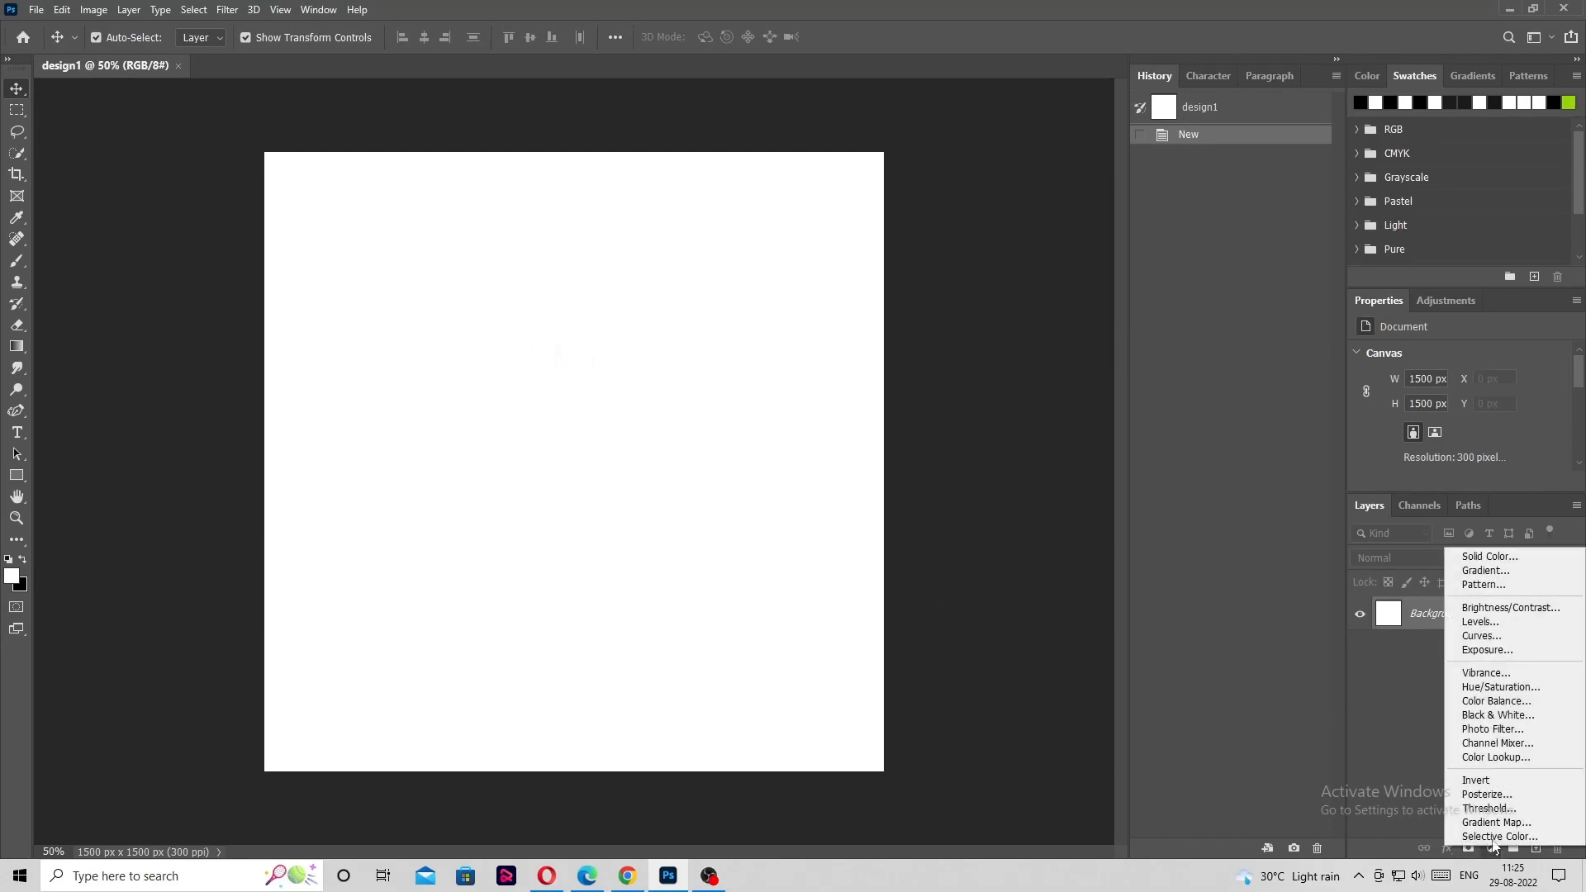
pyautogui.click(1486, 557)
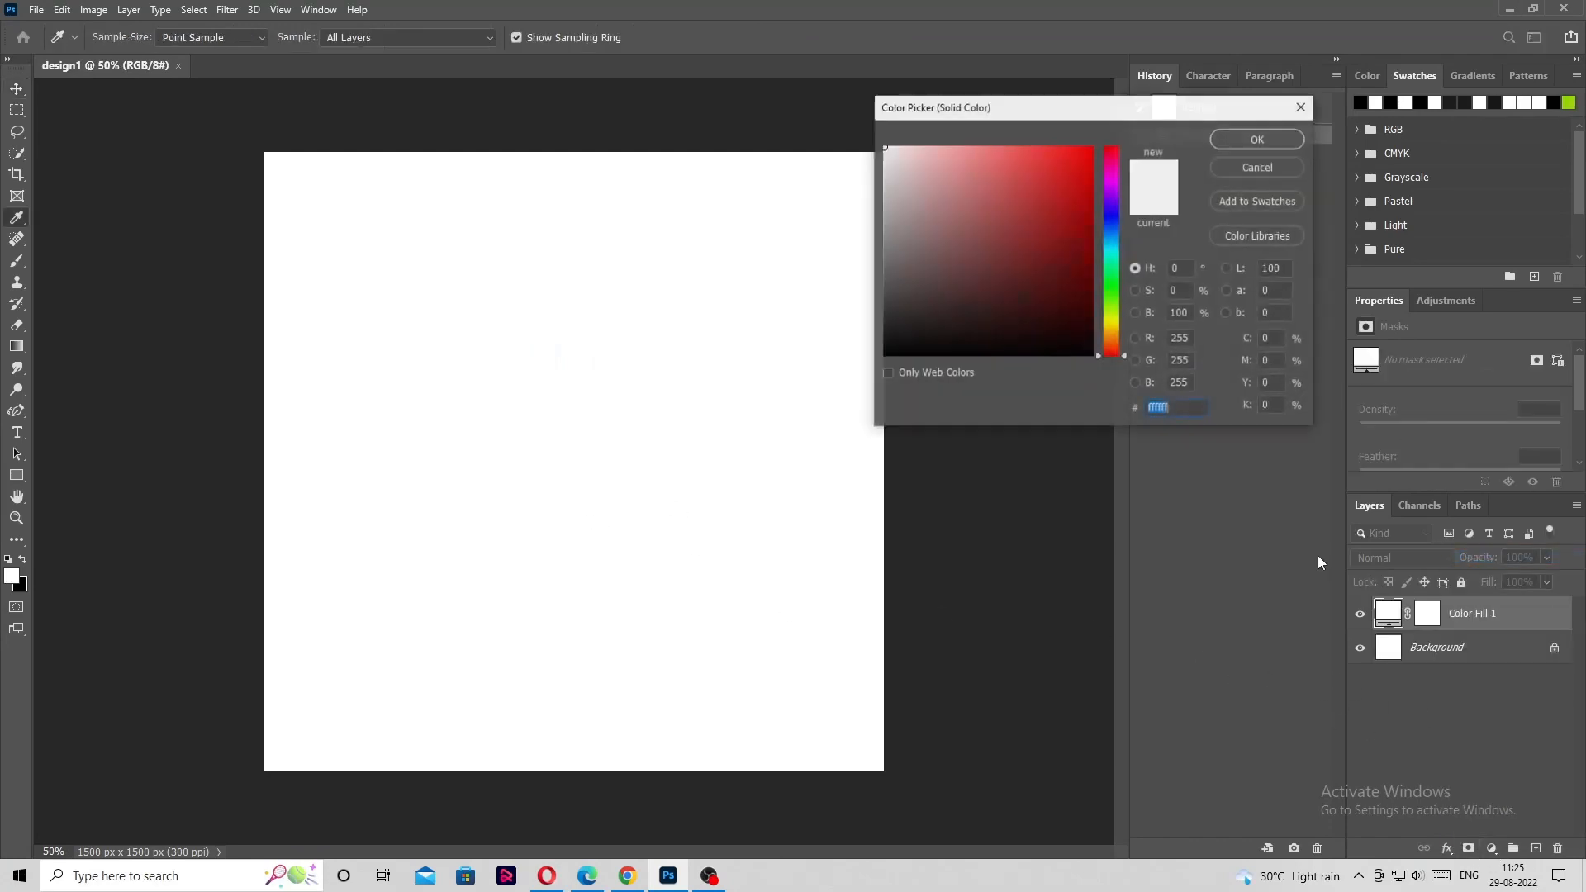
pyautogui.click(1111, 233)
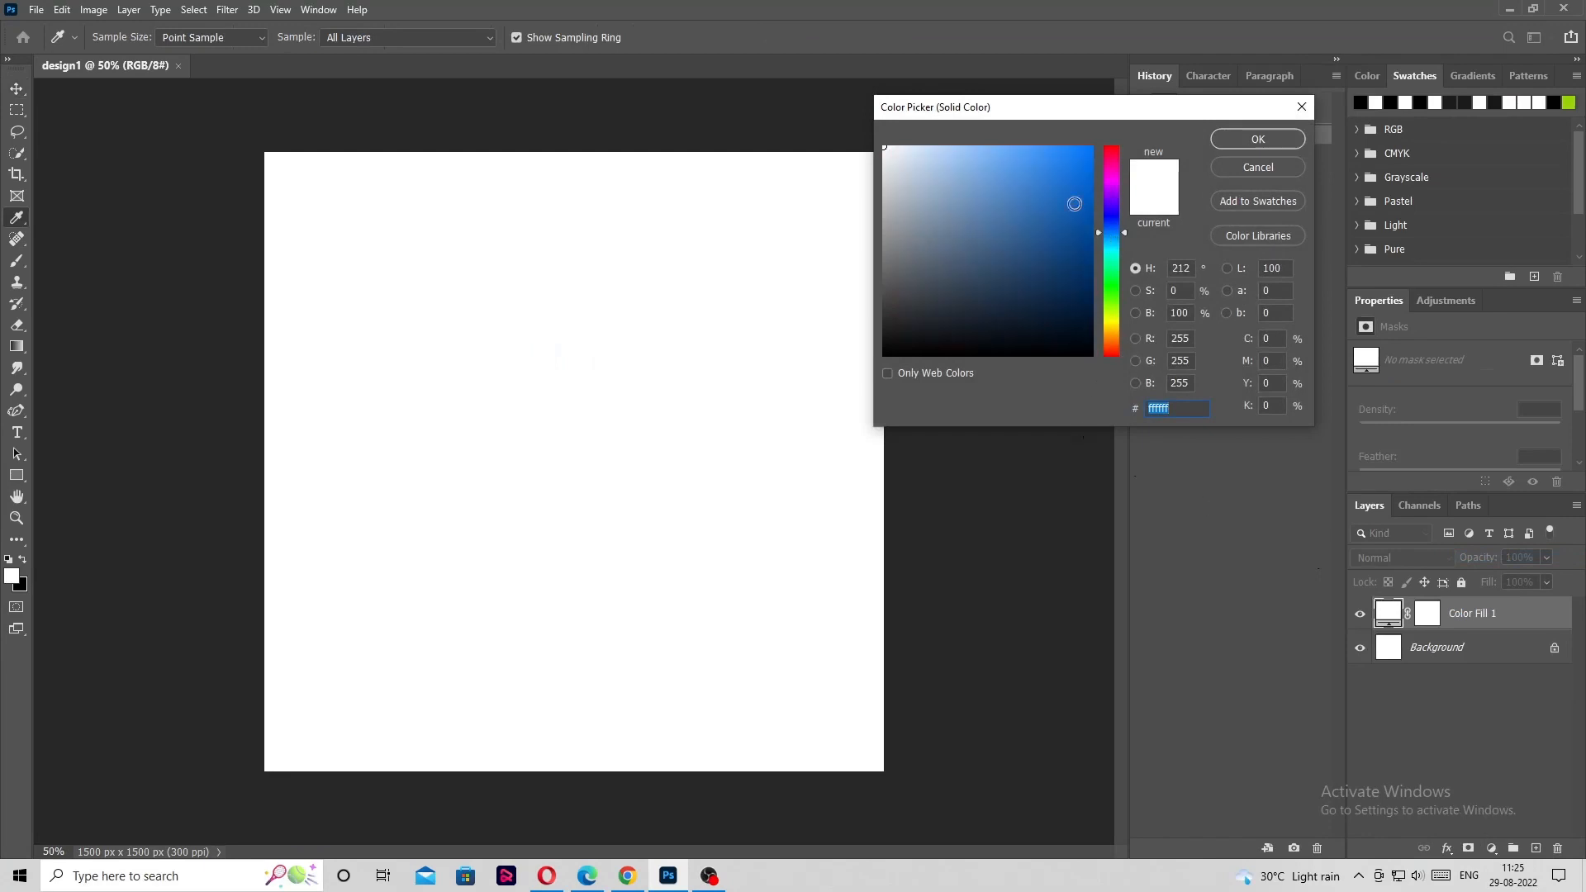
pyautogui.click(1015, 147)
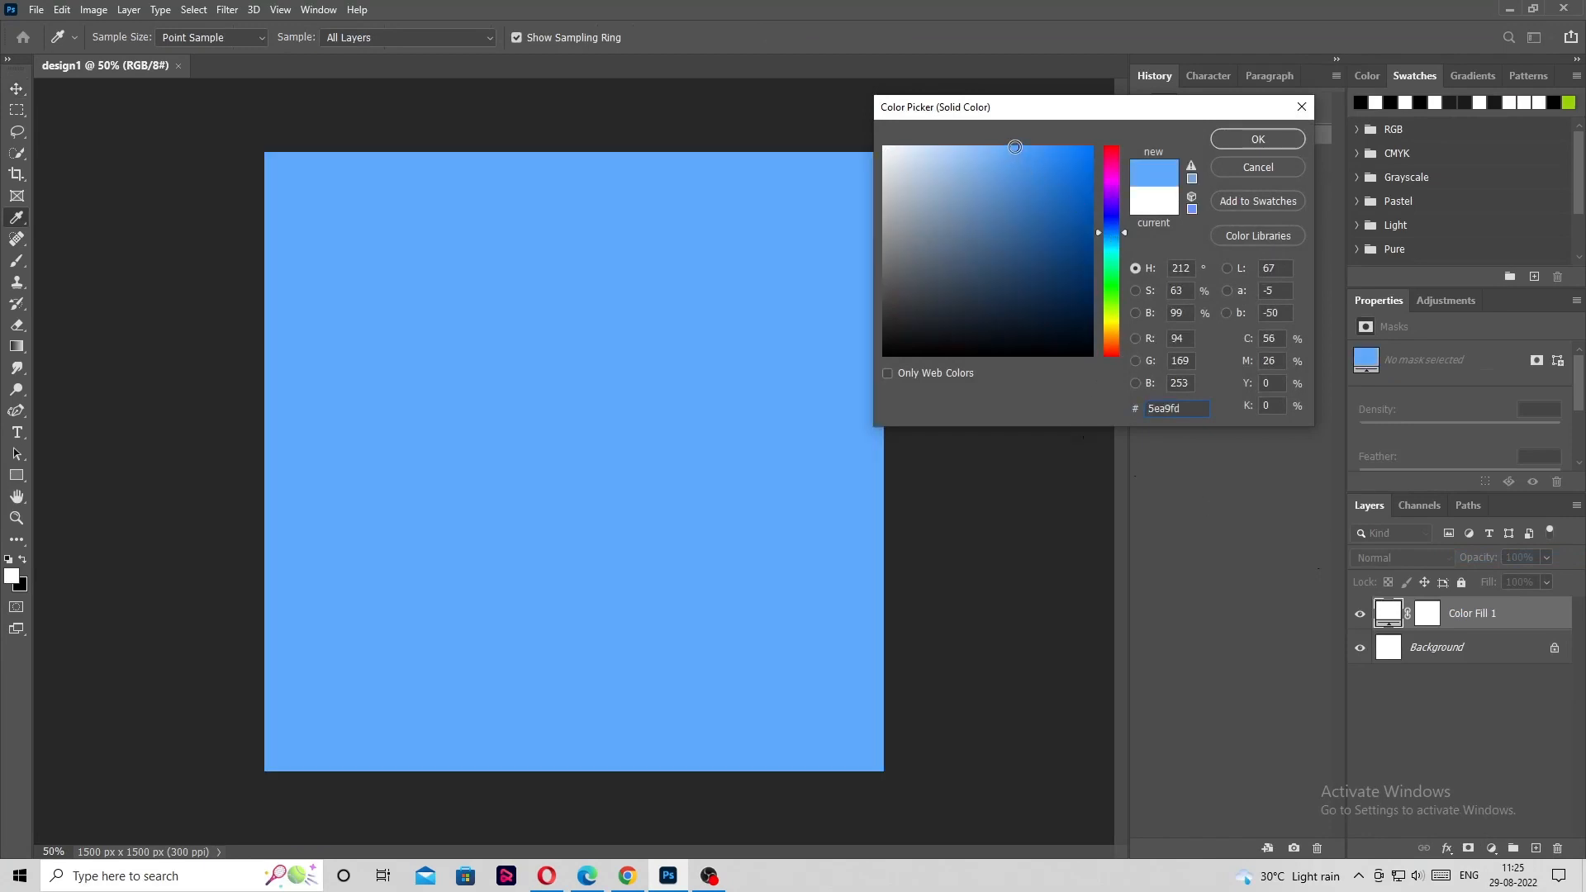
pyautogui.moveTo(1015, 147); pyautogui.dragTo(1017, 150)
pyautogui.click(1228, 137)
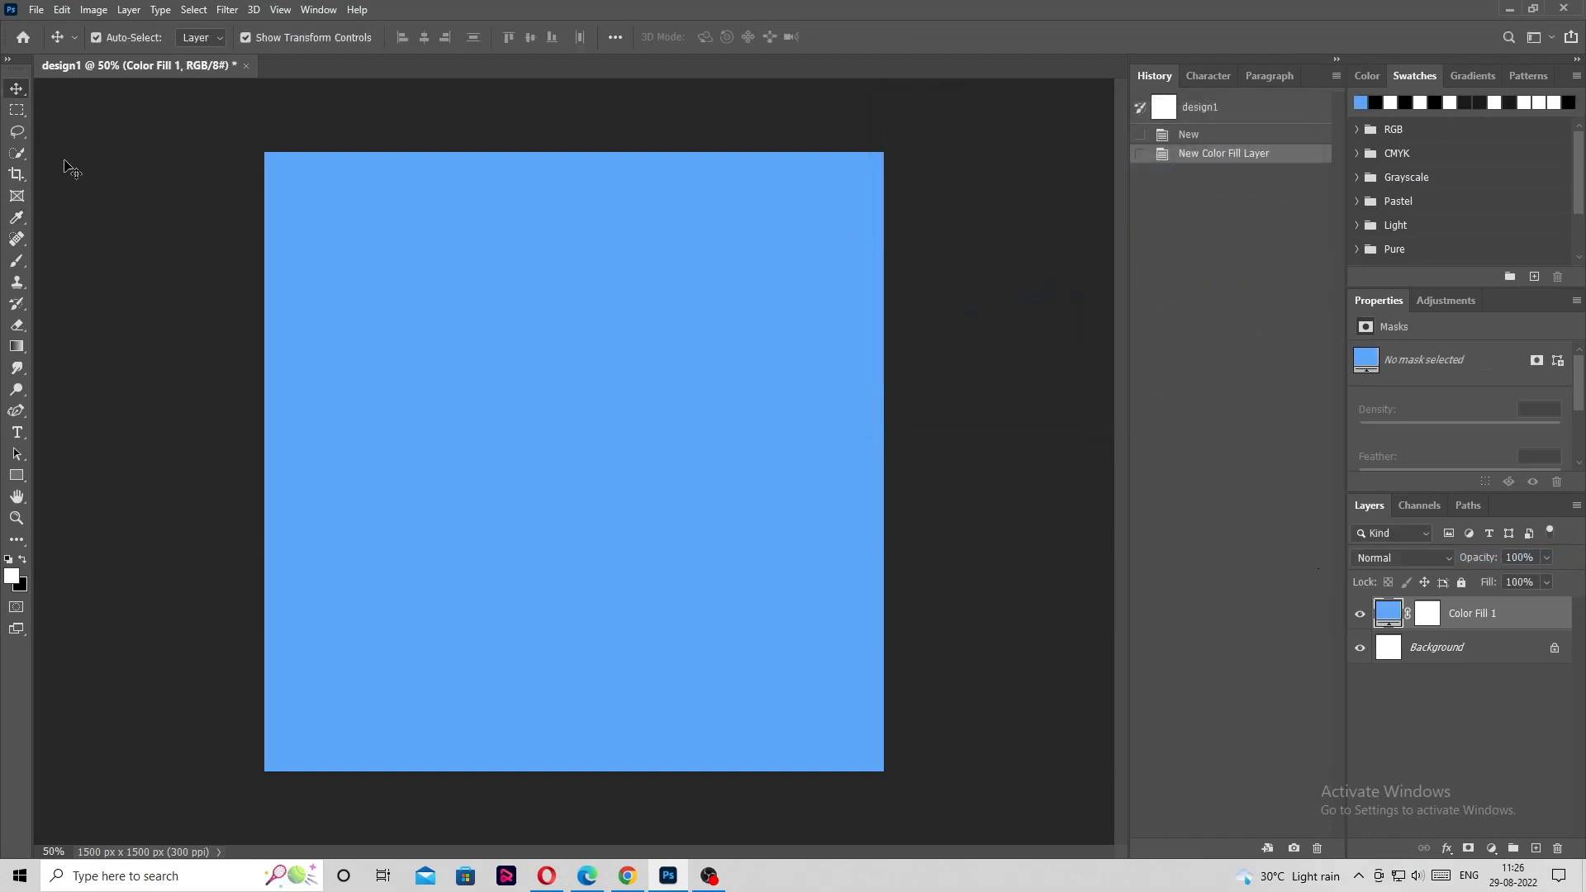
# Draw a closed white shape with the Curvature Pen, with a wavy upper edge across the canvas and the rest extending beyond its sides and bottom.
pyautogui.click(18, 411)
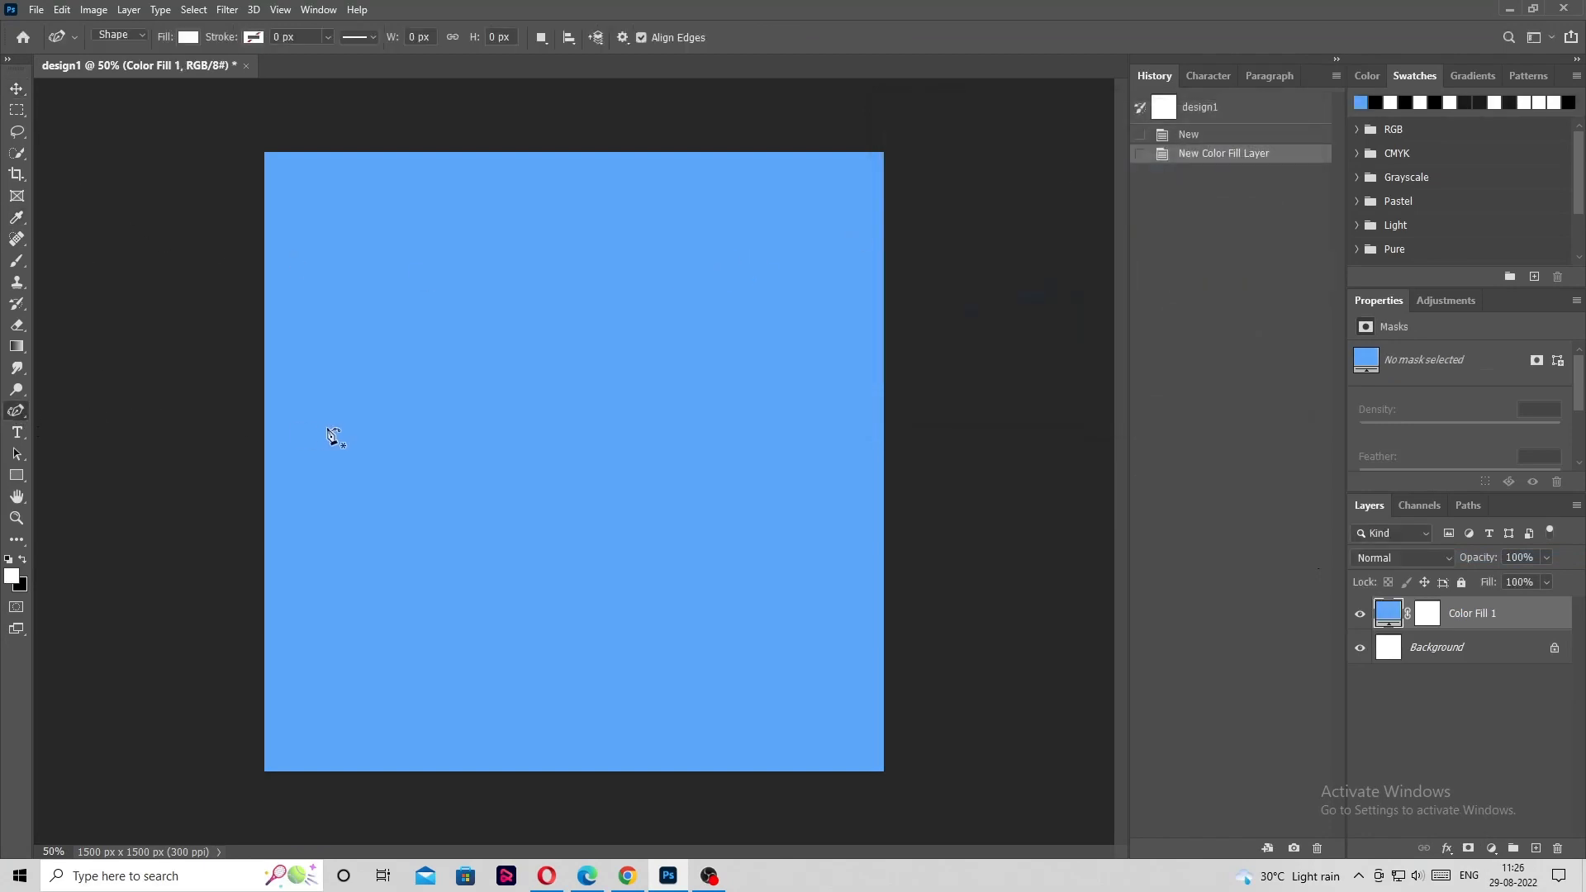
pyautogui.scroll(-1, 334, 436)
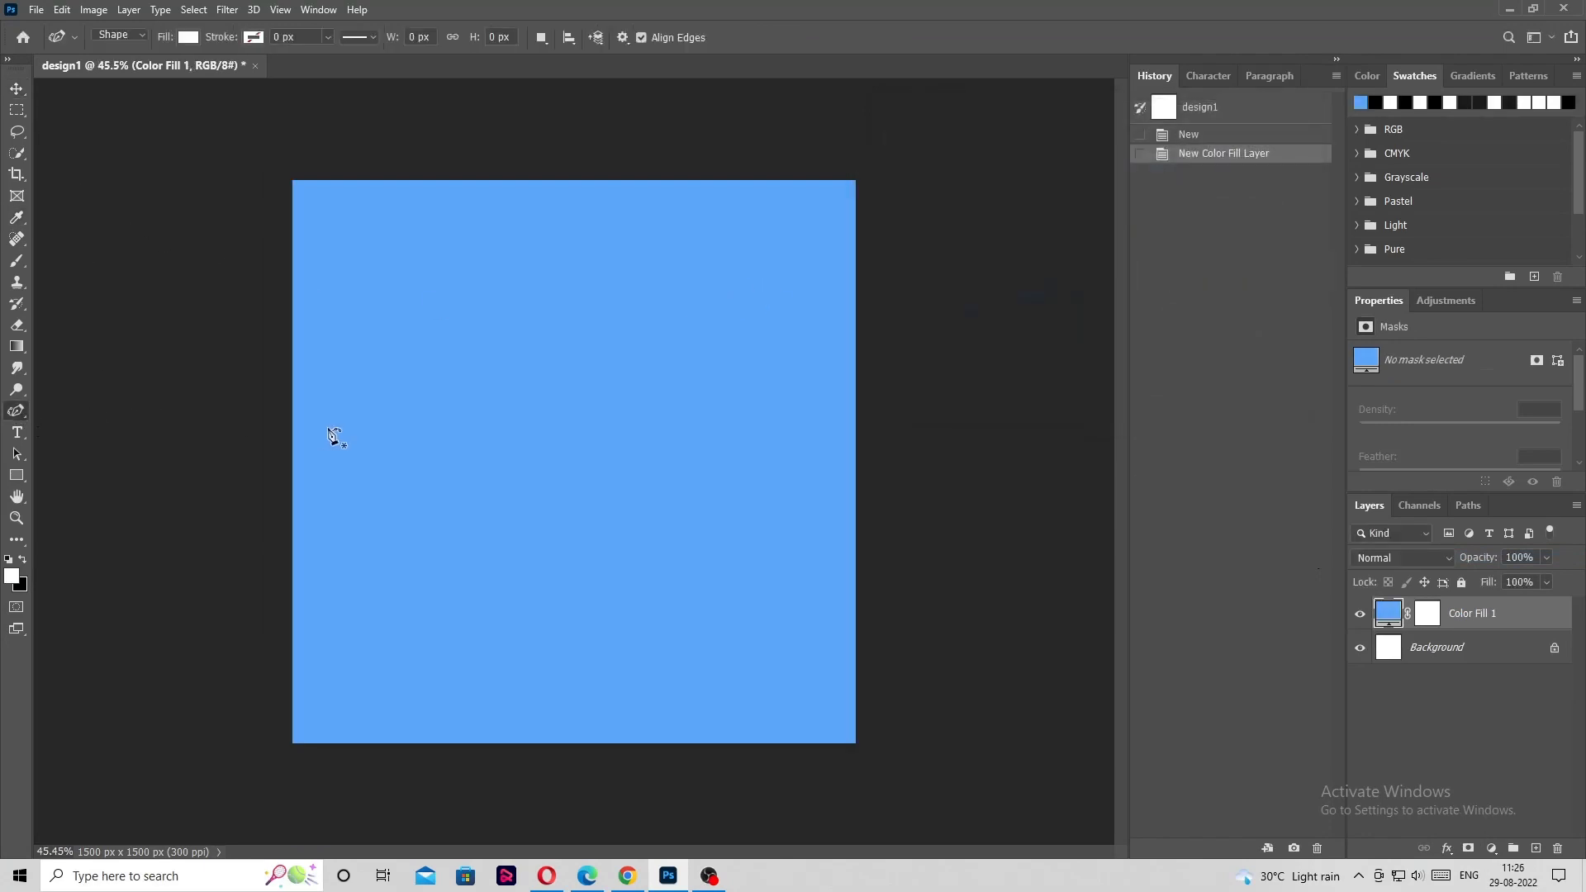
pyautogui.click(161, 481)
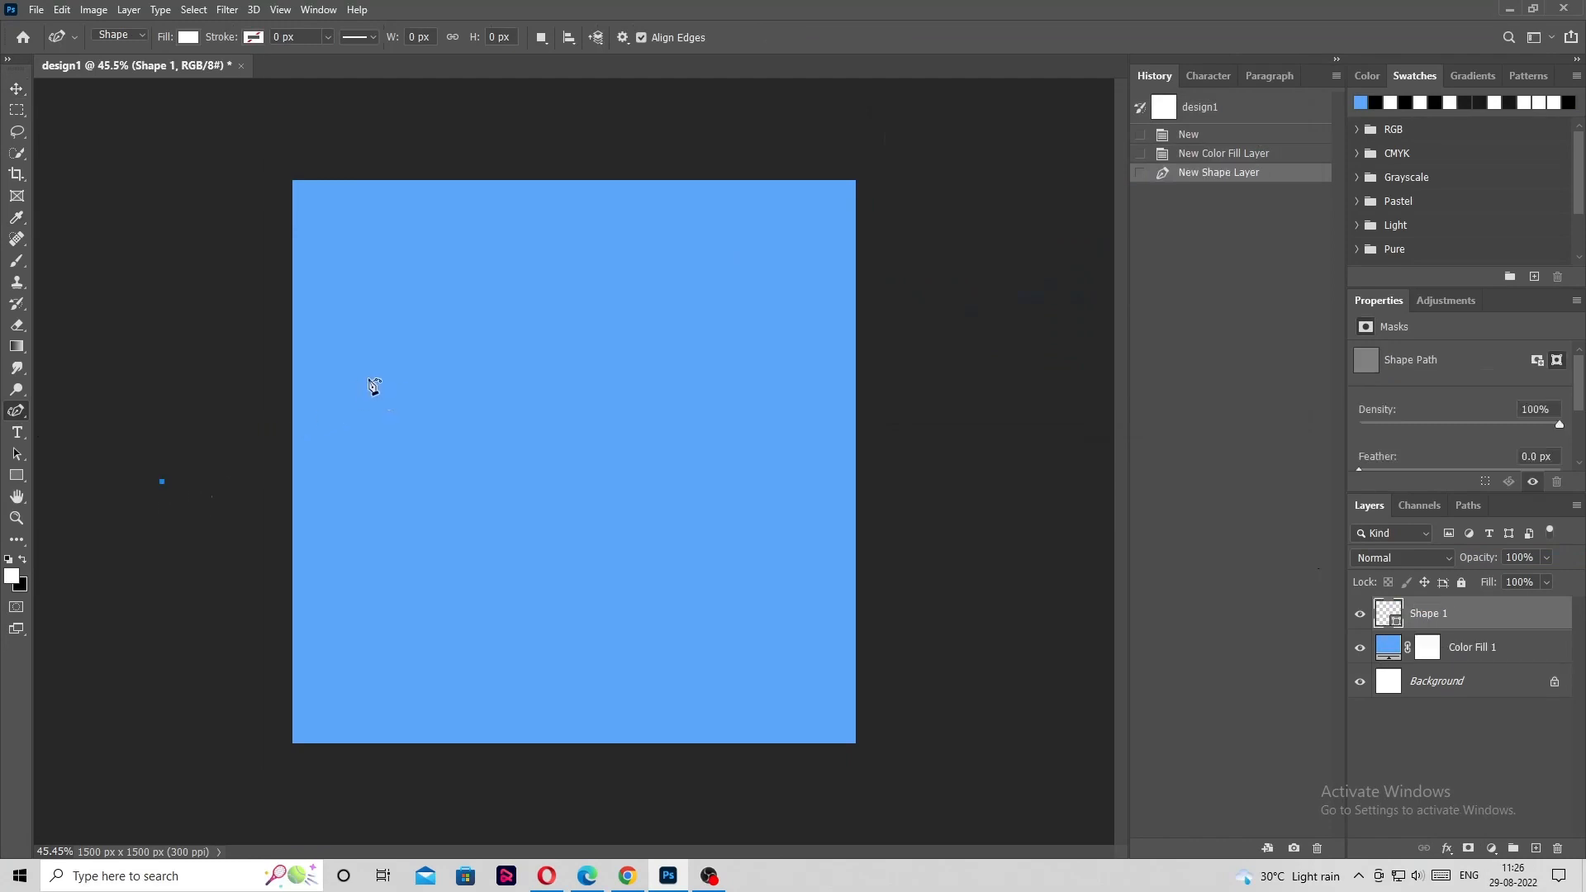
pyautogui.moveTo(424, 347); pyautogui.dragTo(495, 348)
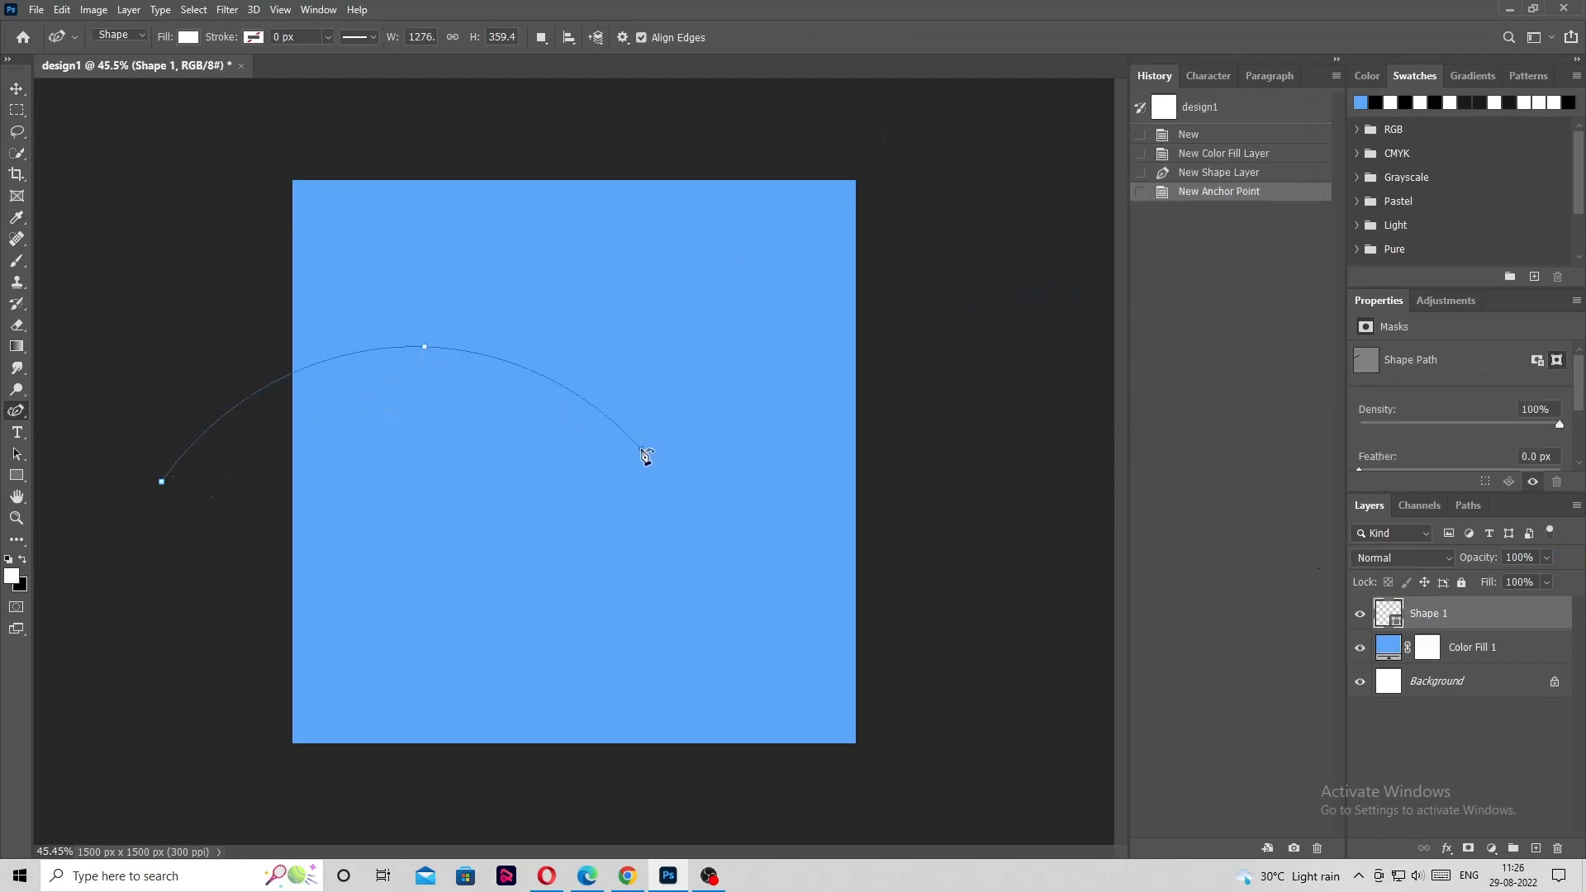
pyautogui.click(642, 448)
pyautogui.moveTo(860, 350); pyautogui.dragTo(868, 354)
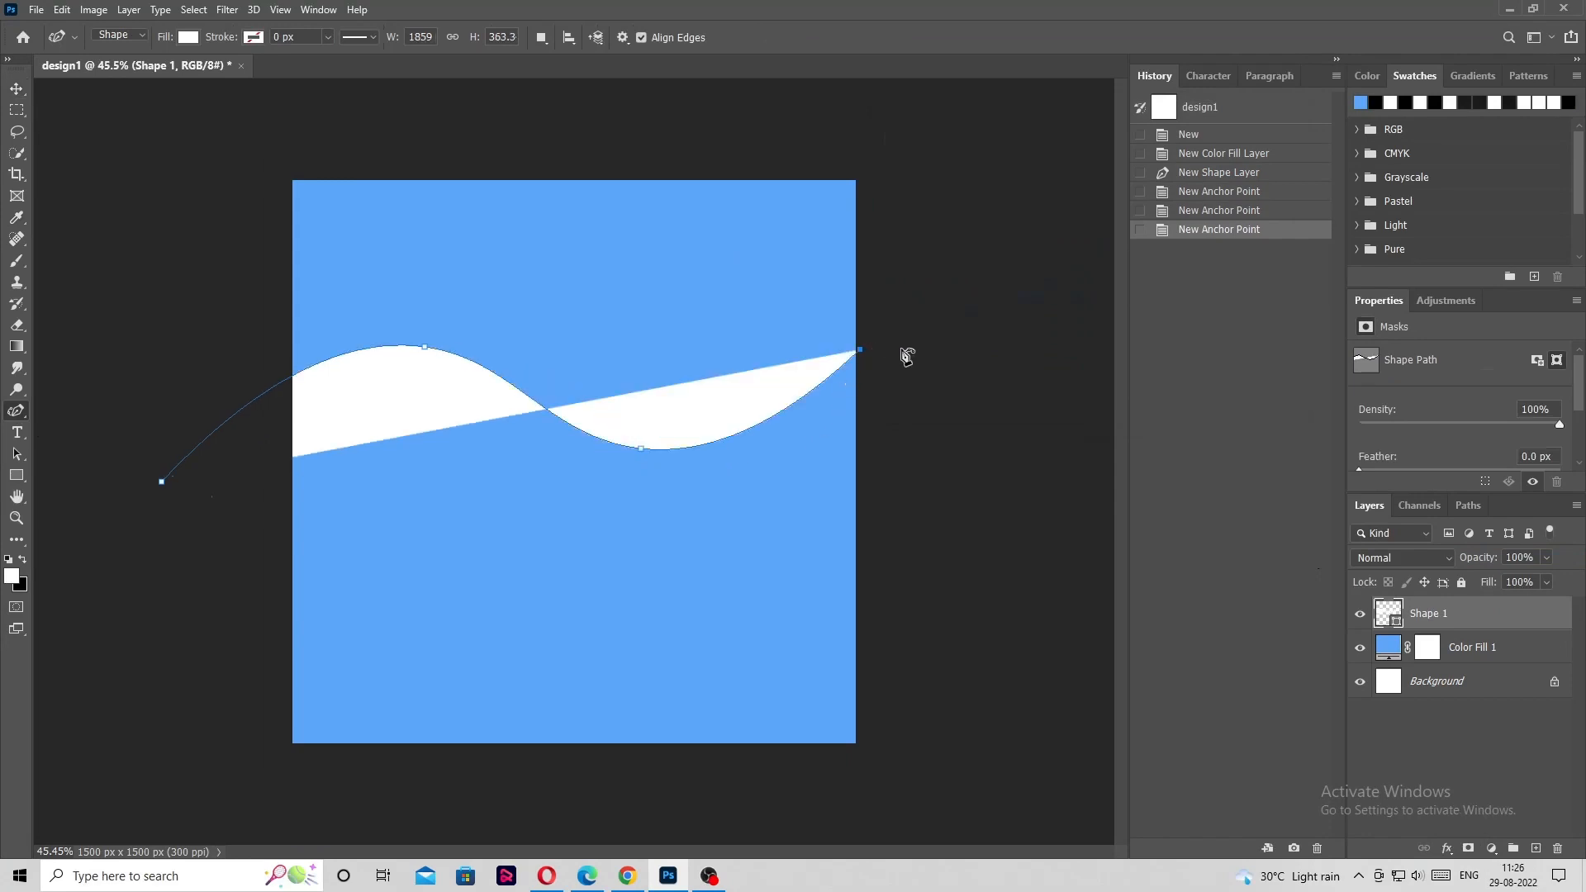
pyautogui.moveTo(1038, 618); pyautogui.dragTo(1049, 637)
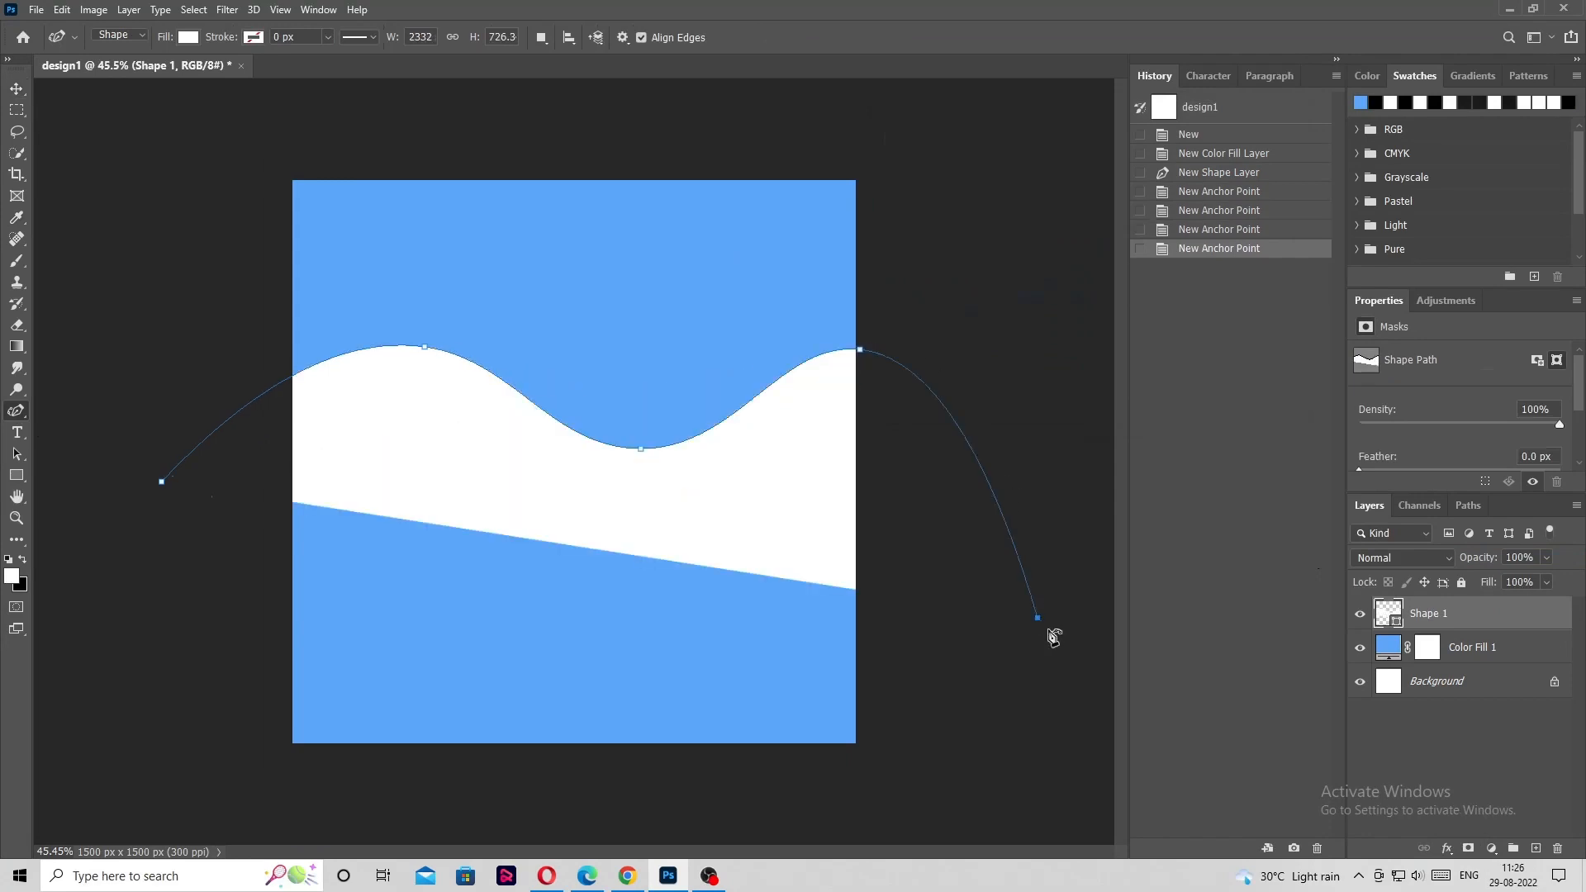
pyautogui.click(923, 817)
pyautogui.click(185, 818)
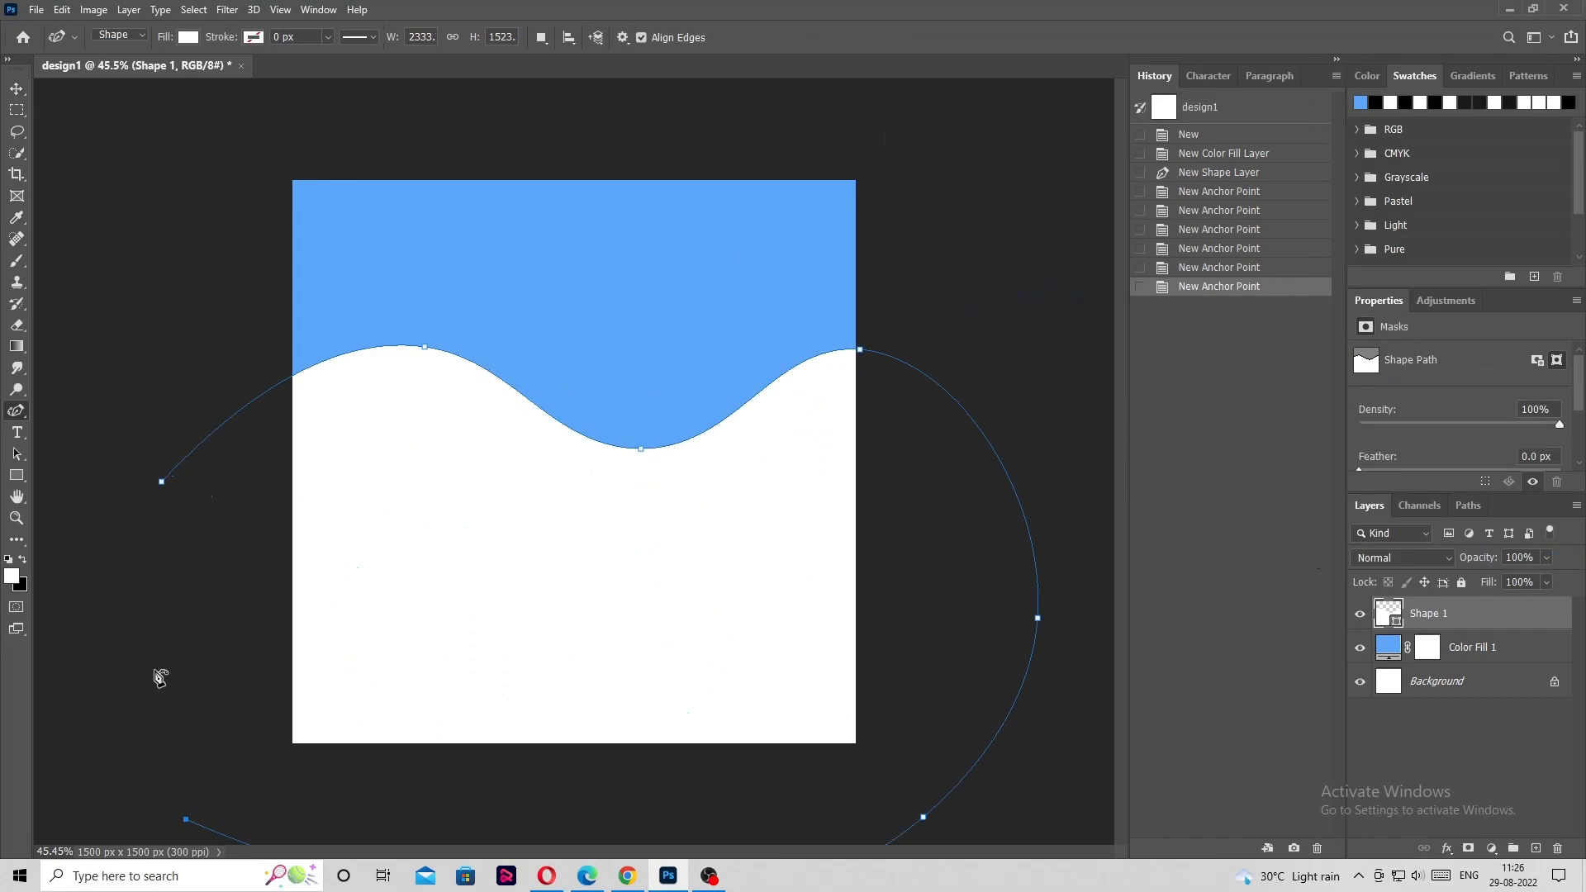
pyautogui.click(135, 500)
pyautogui.click(161, 481)
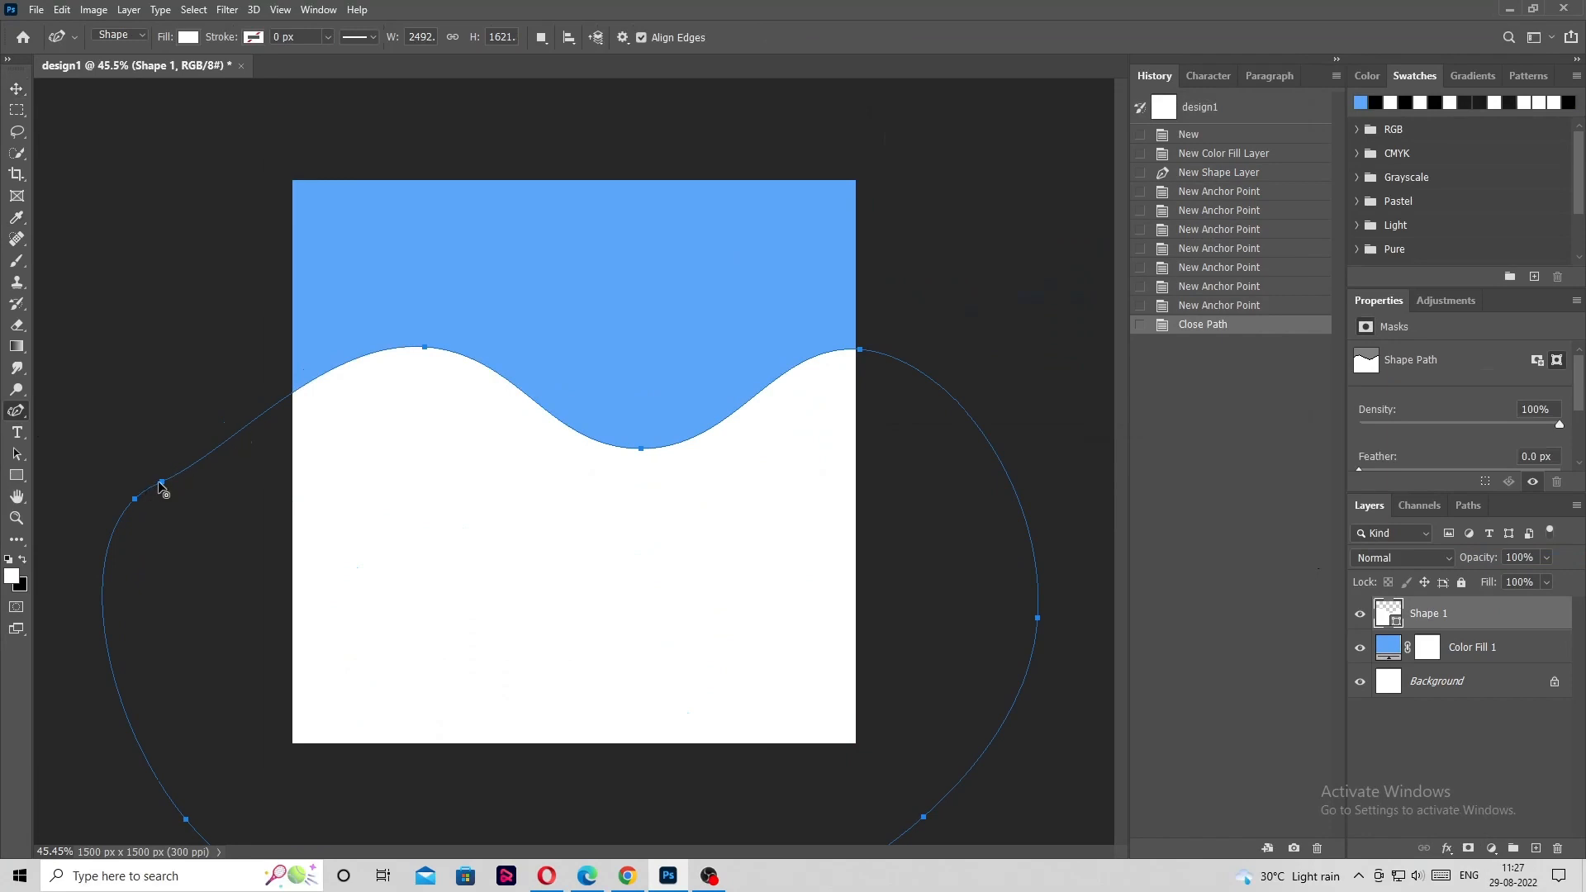
# Reposition the wave shape's anchor points beyond both canvas sides and lower its crest slightly to smooth the curve, then deselect the shape.
pyautogui.moveTo(162, 481); pyautogui.dragTo(123, 528)
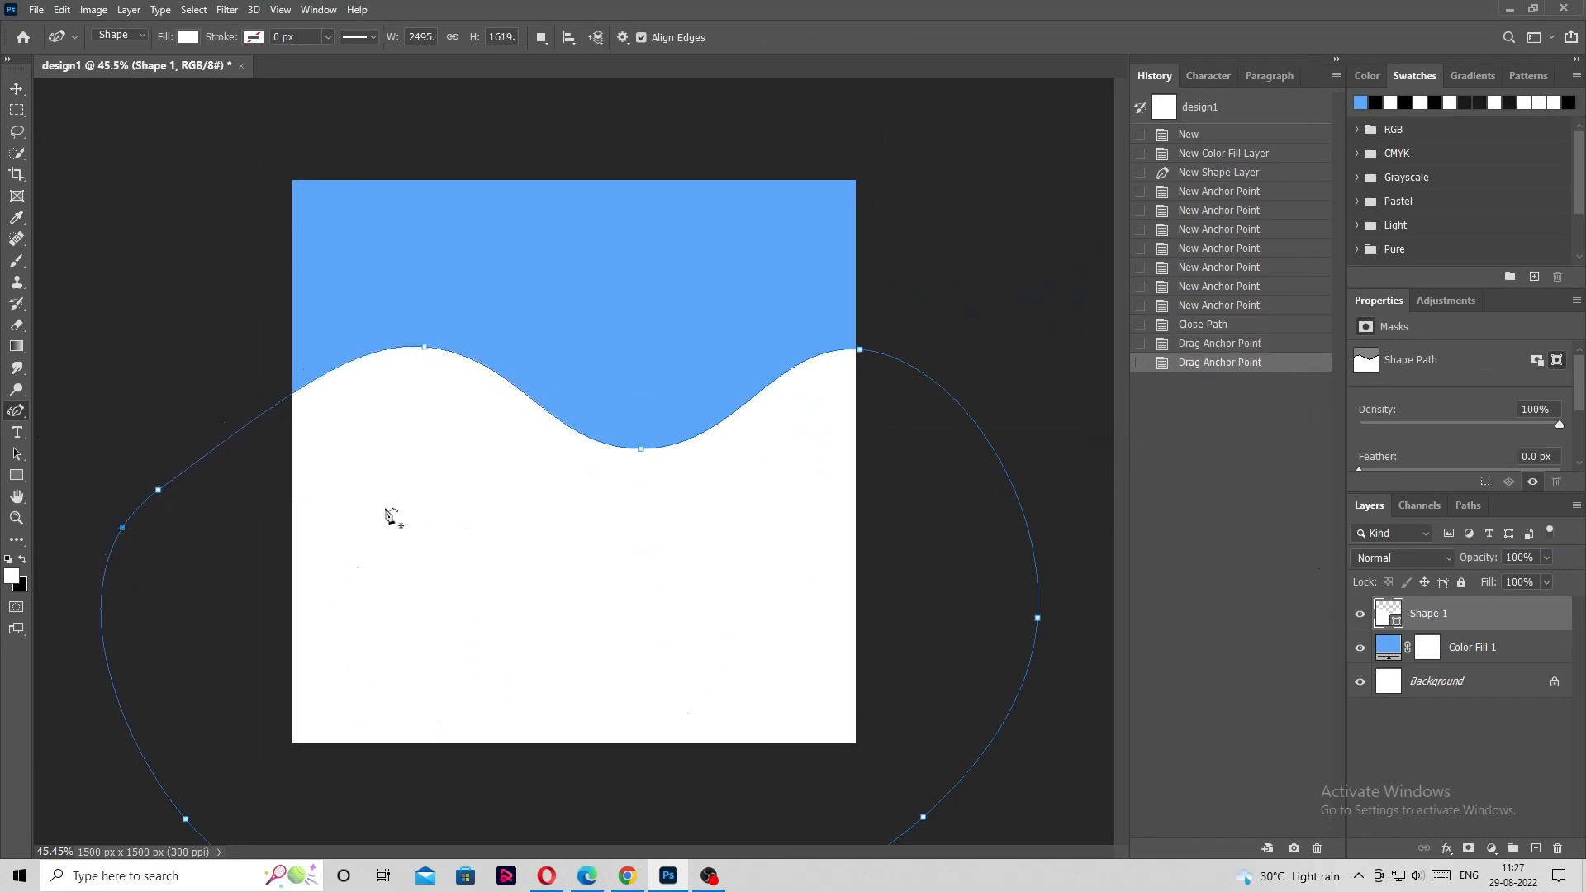
pyautogui.moveTo(861, 350); pyautogui.dragTo(882, 362)
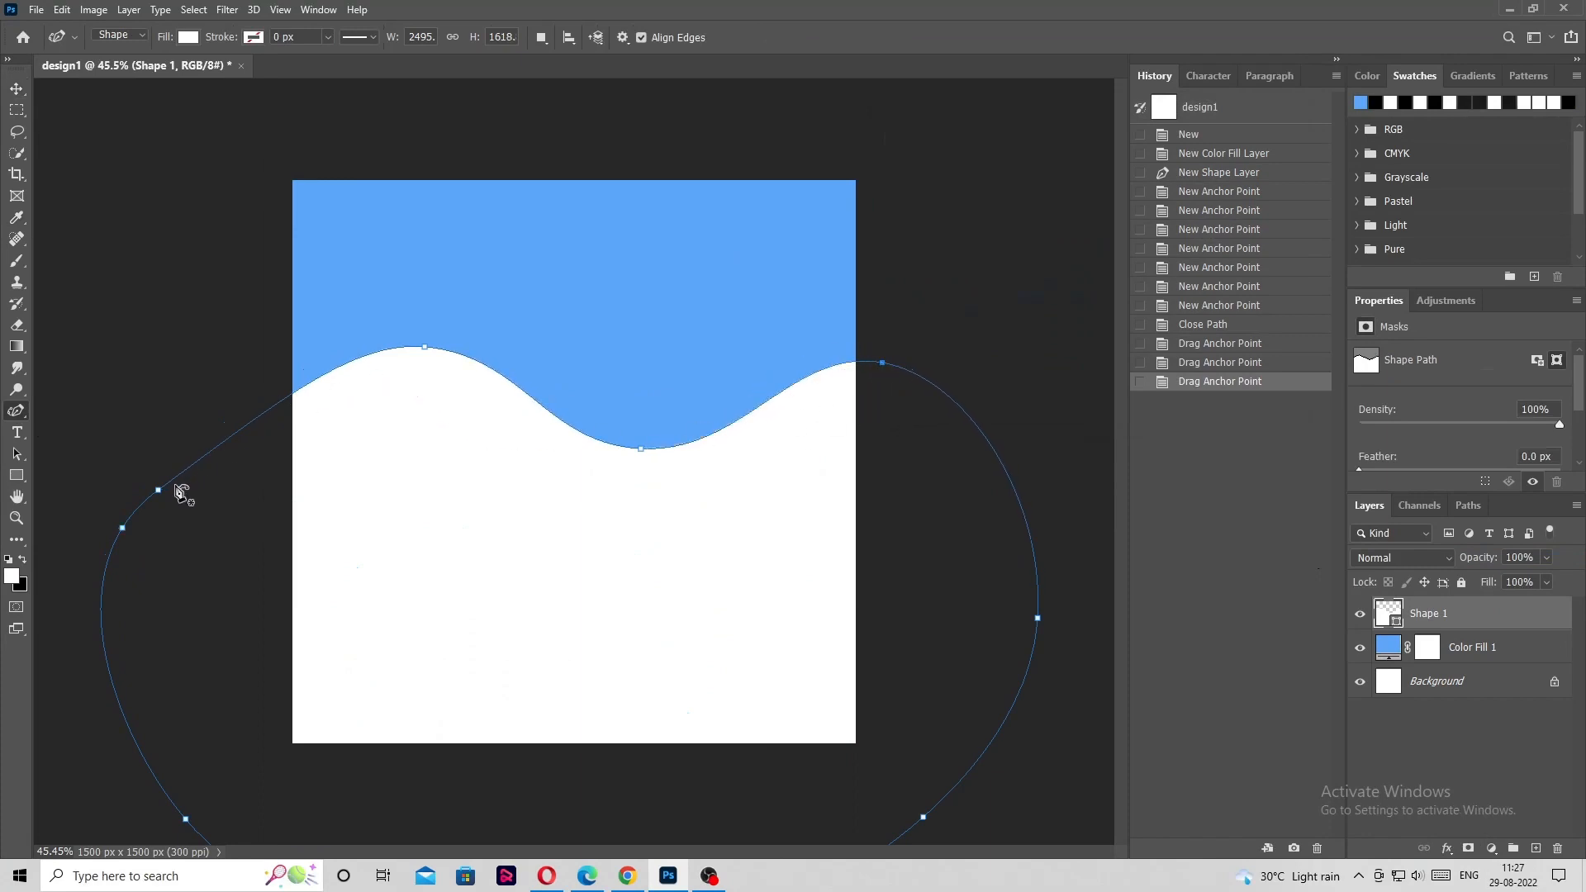
pyautogui.moveTo(160, 491); pyautogui.dragTo(162, 508)
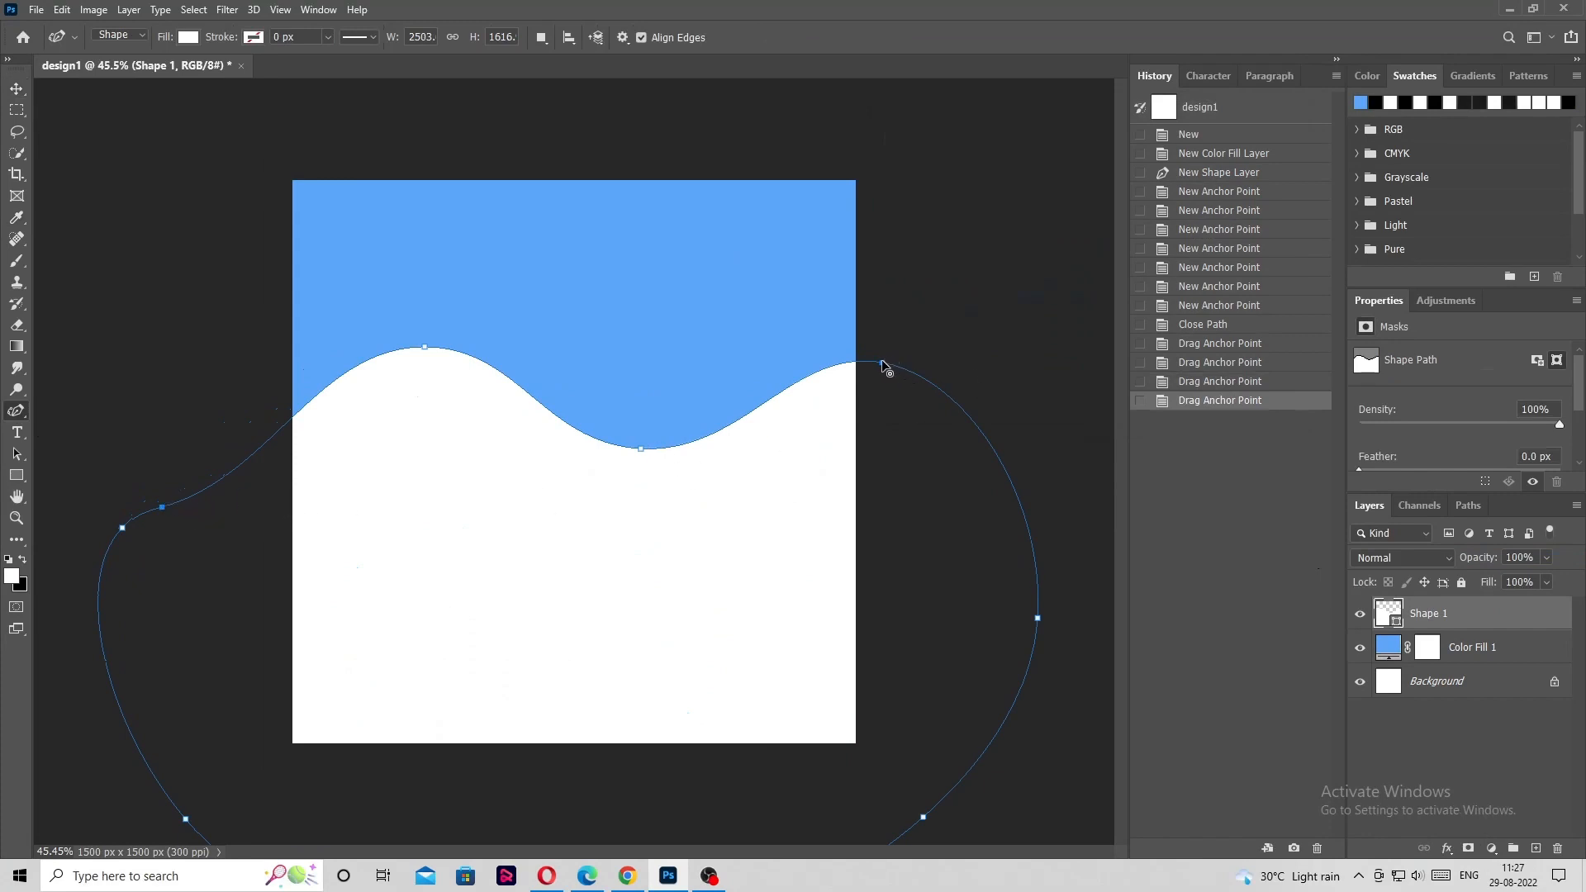
pyautogui.moveTo(882, 362); pyautogui.dragTo(898, 376)
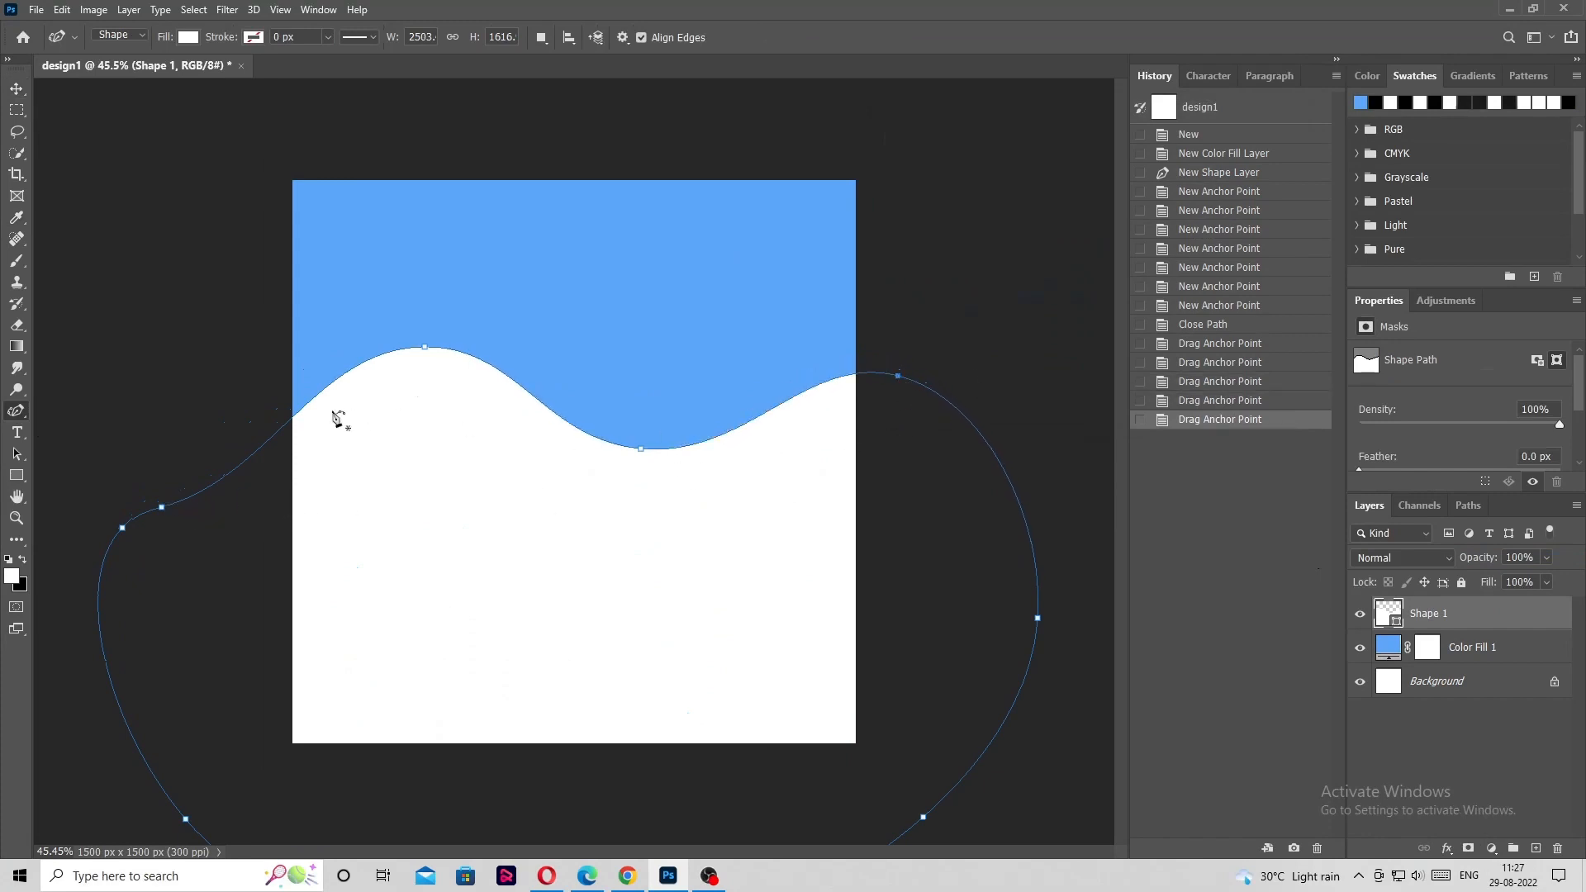
pyautogui.moveTo(161, 507); pyautogui.dragTo(133, 526)
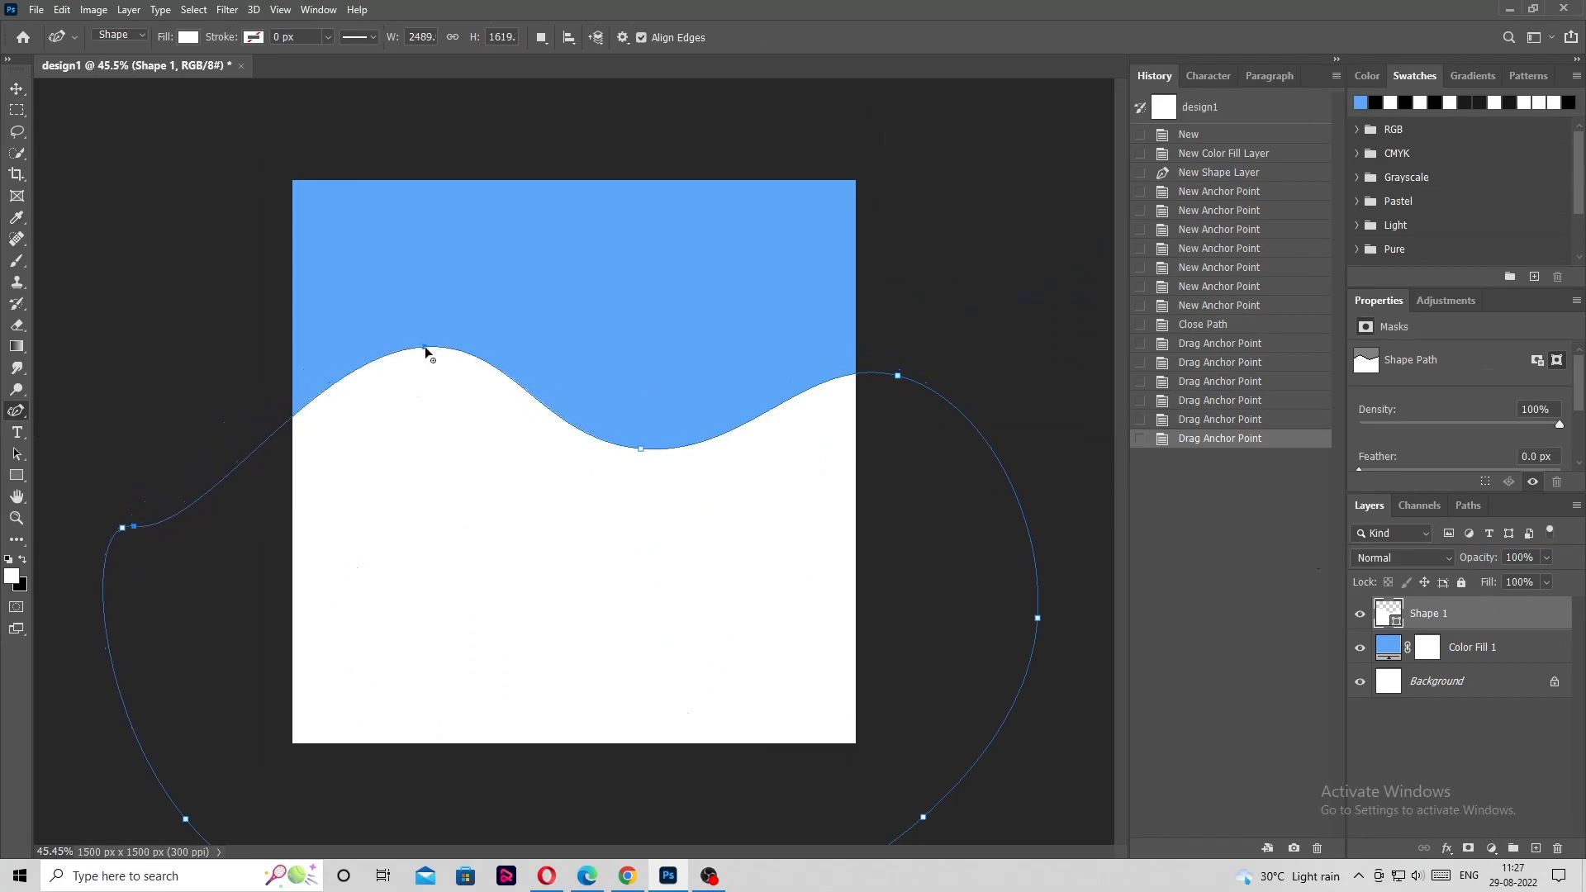
pyautogui.moveTo(425, 347); pyautogui.dragTo(424, 355)
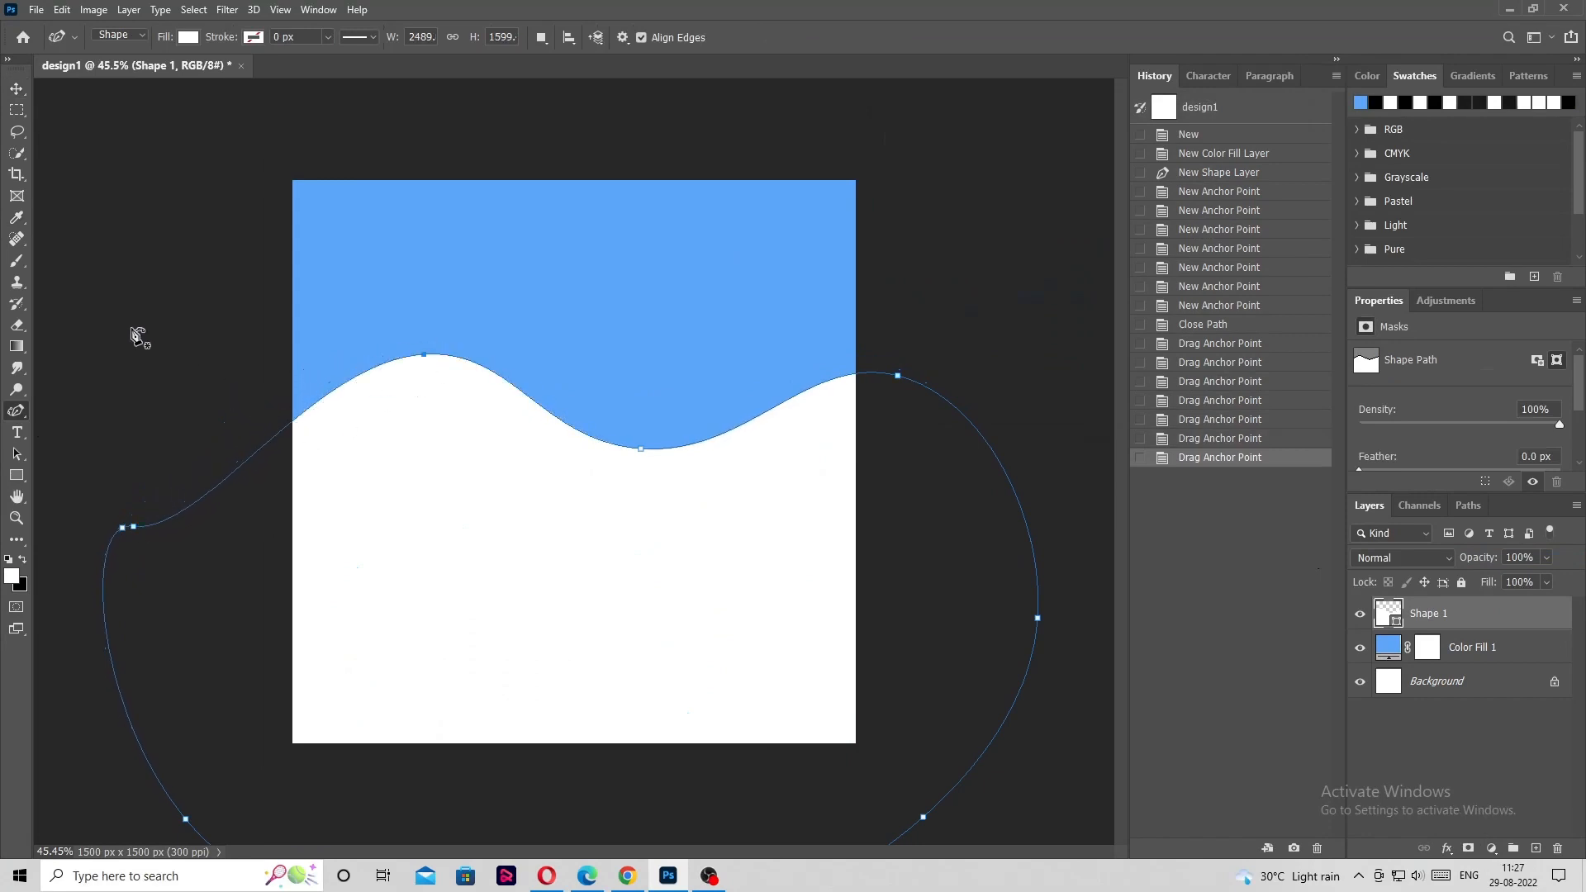
pyautogui.click(16, 88)
pyautogui.click(214, 326)
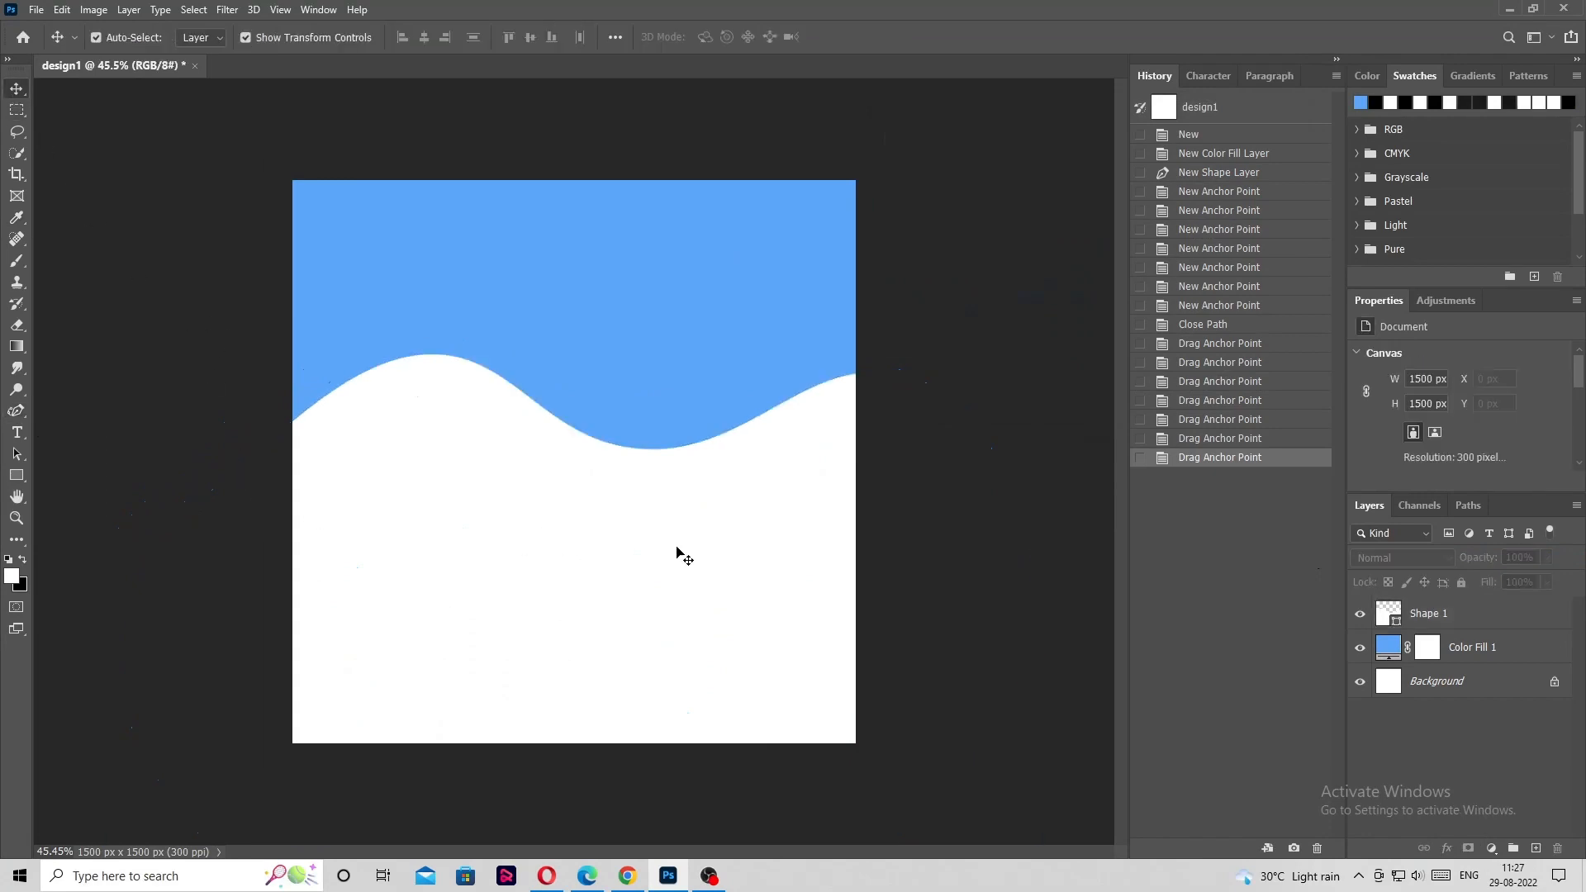
# Recolor the wave shape to periwinkle blue #7297f3 and deselect it.
pyautogui.click(644, 555)
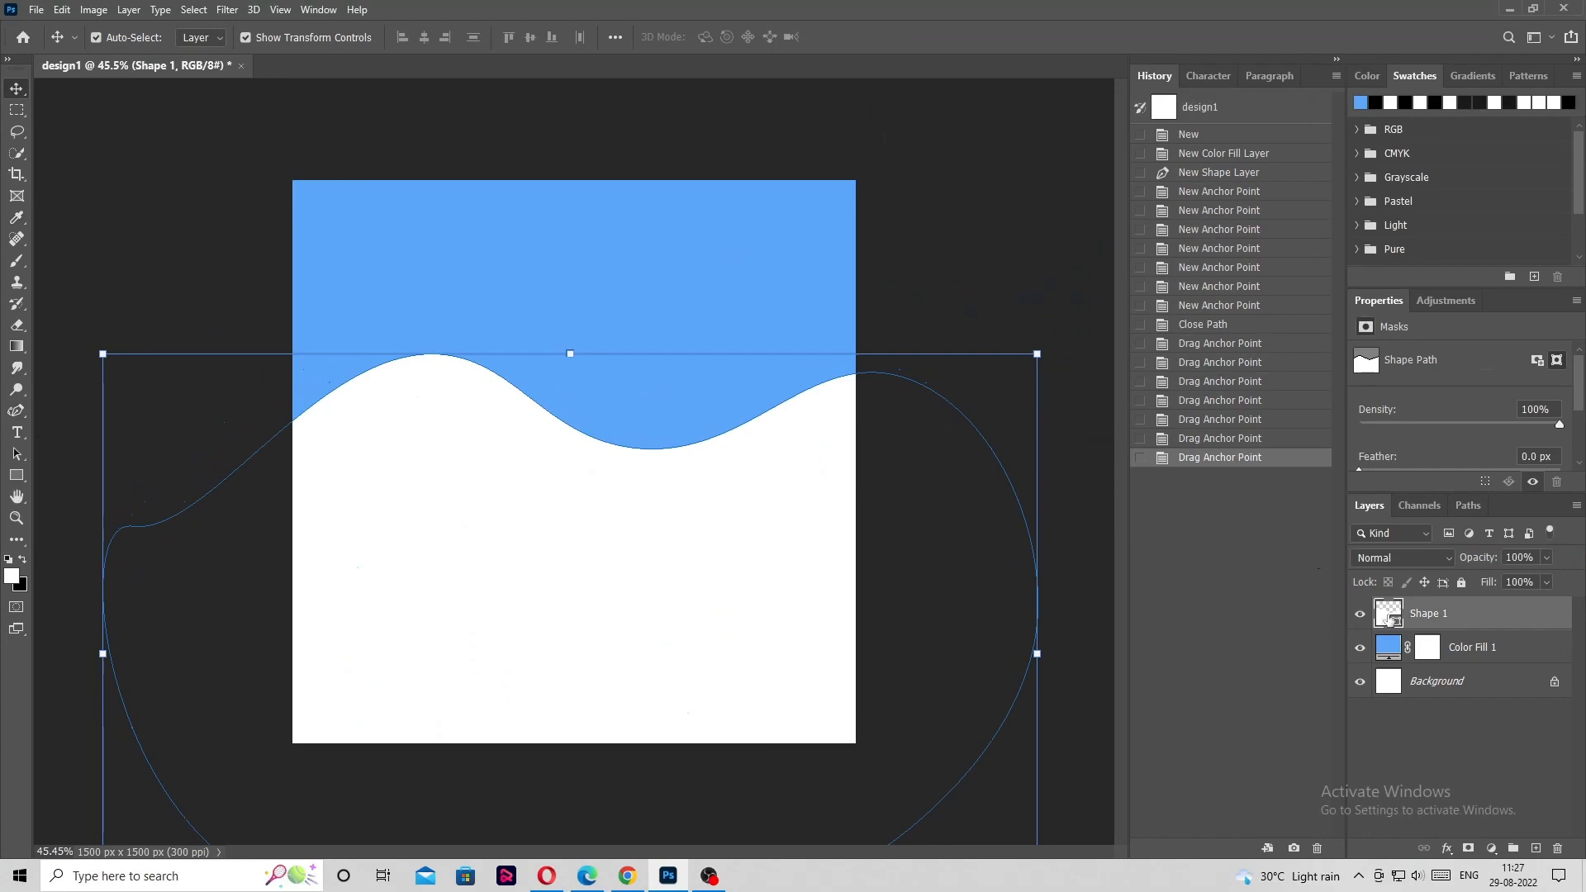
pyautogui.doubleClick(1387, 613)
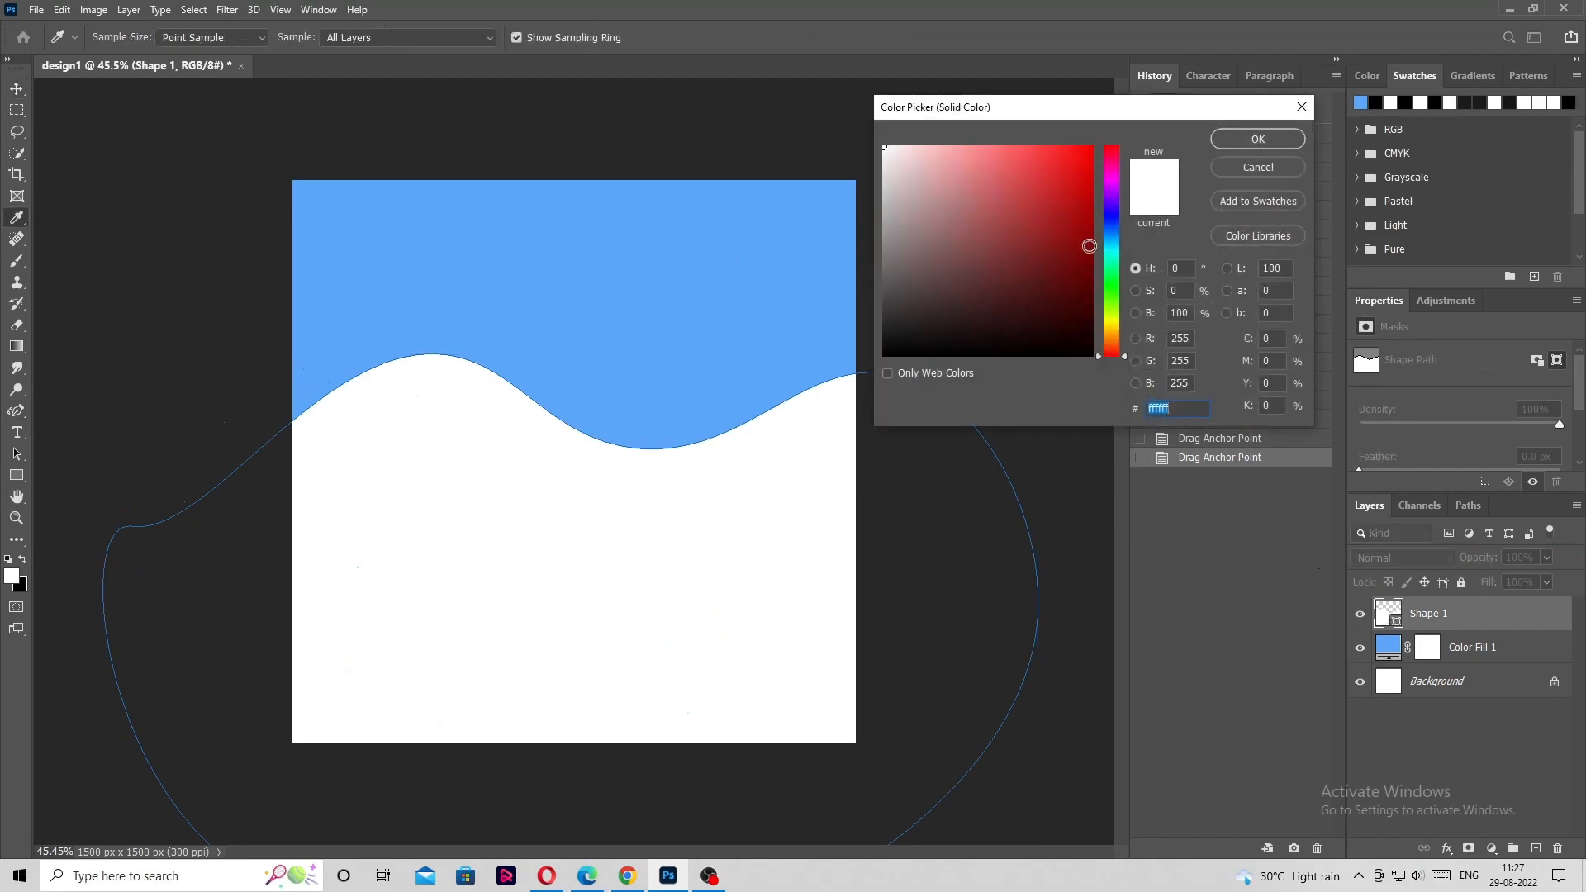
pyautogui.click(1114, 257)
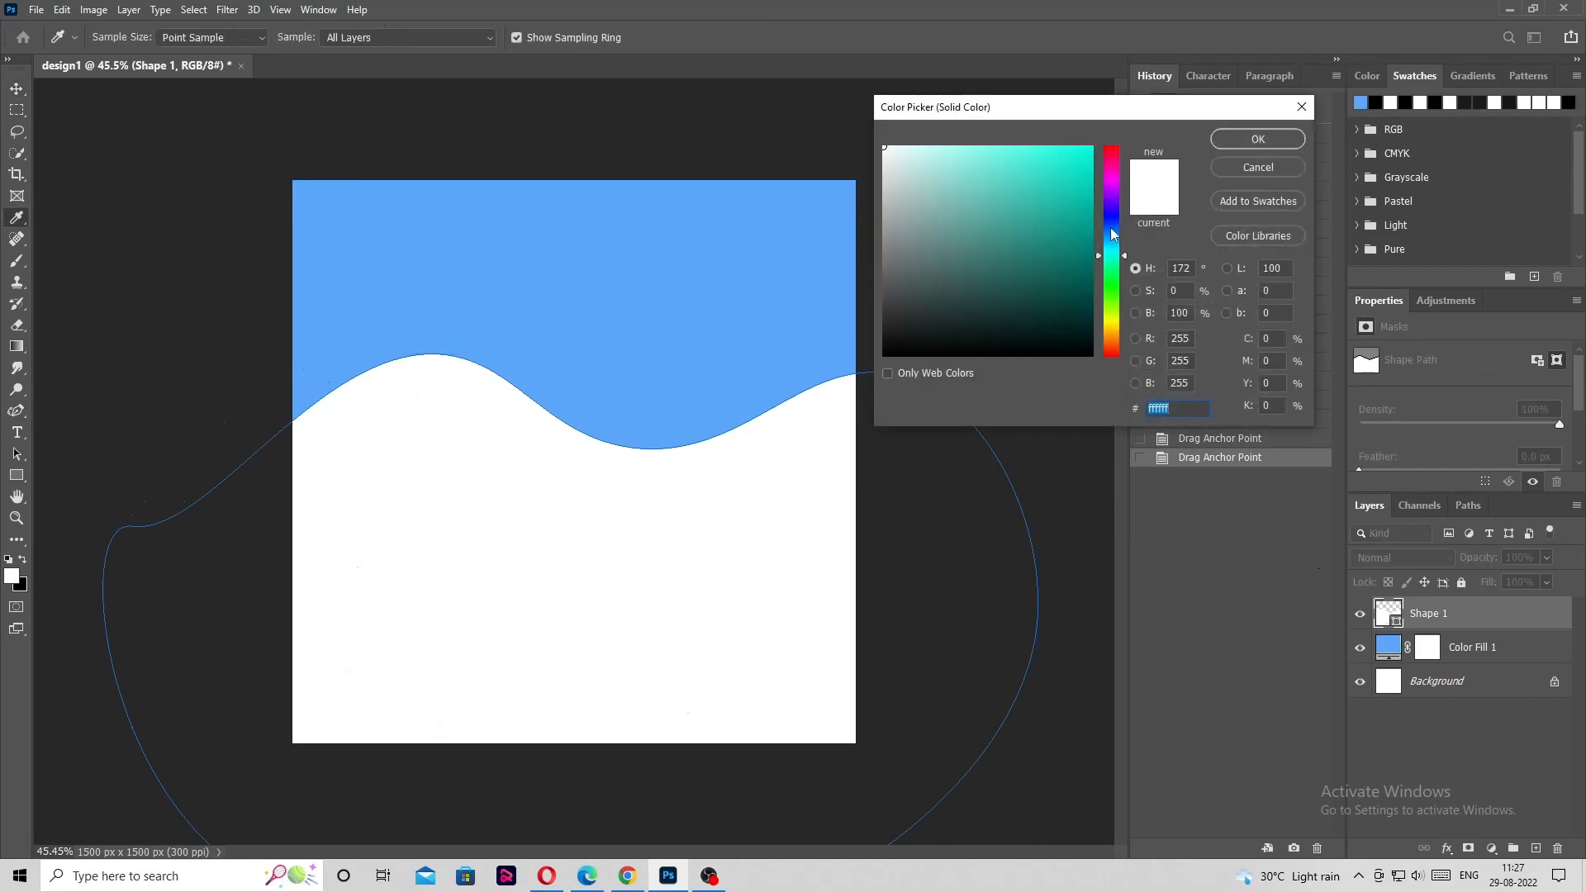
pyautogui.click(1112, 227)
pyautogui.click(1010, 156)
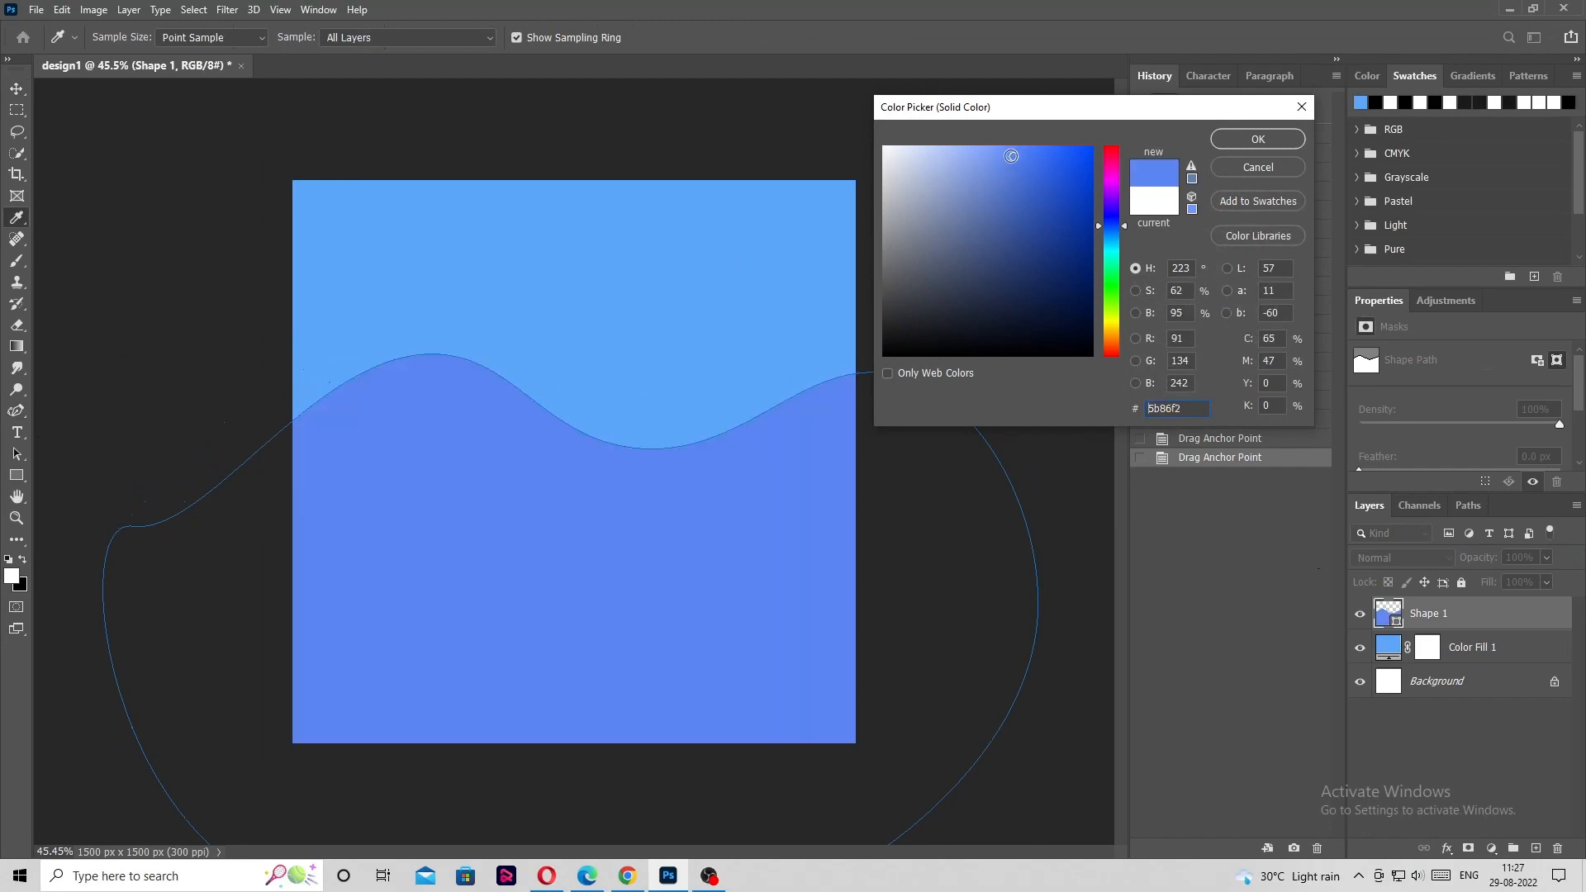
pyautogui.click(993, 156)
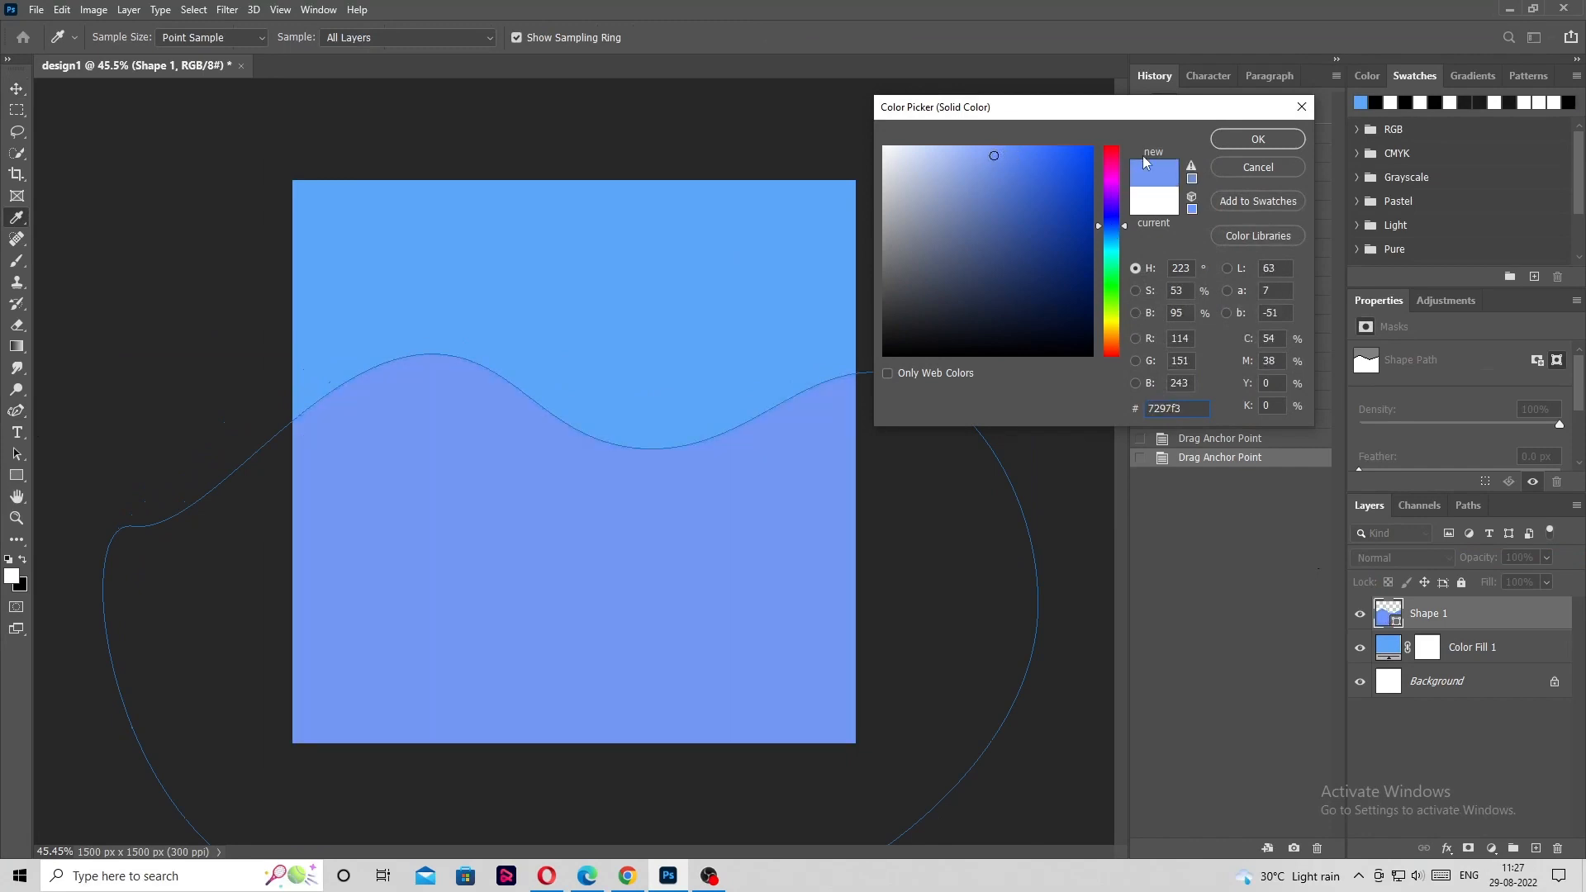
pyautogui.click(1239, 146)
pyautogui.click(163, 223)
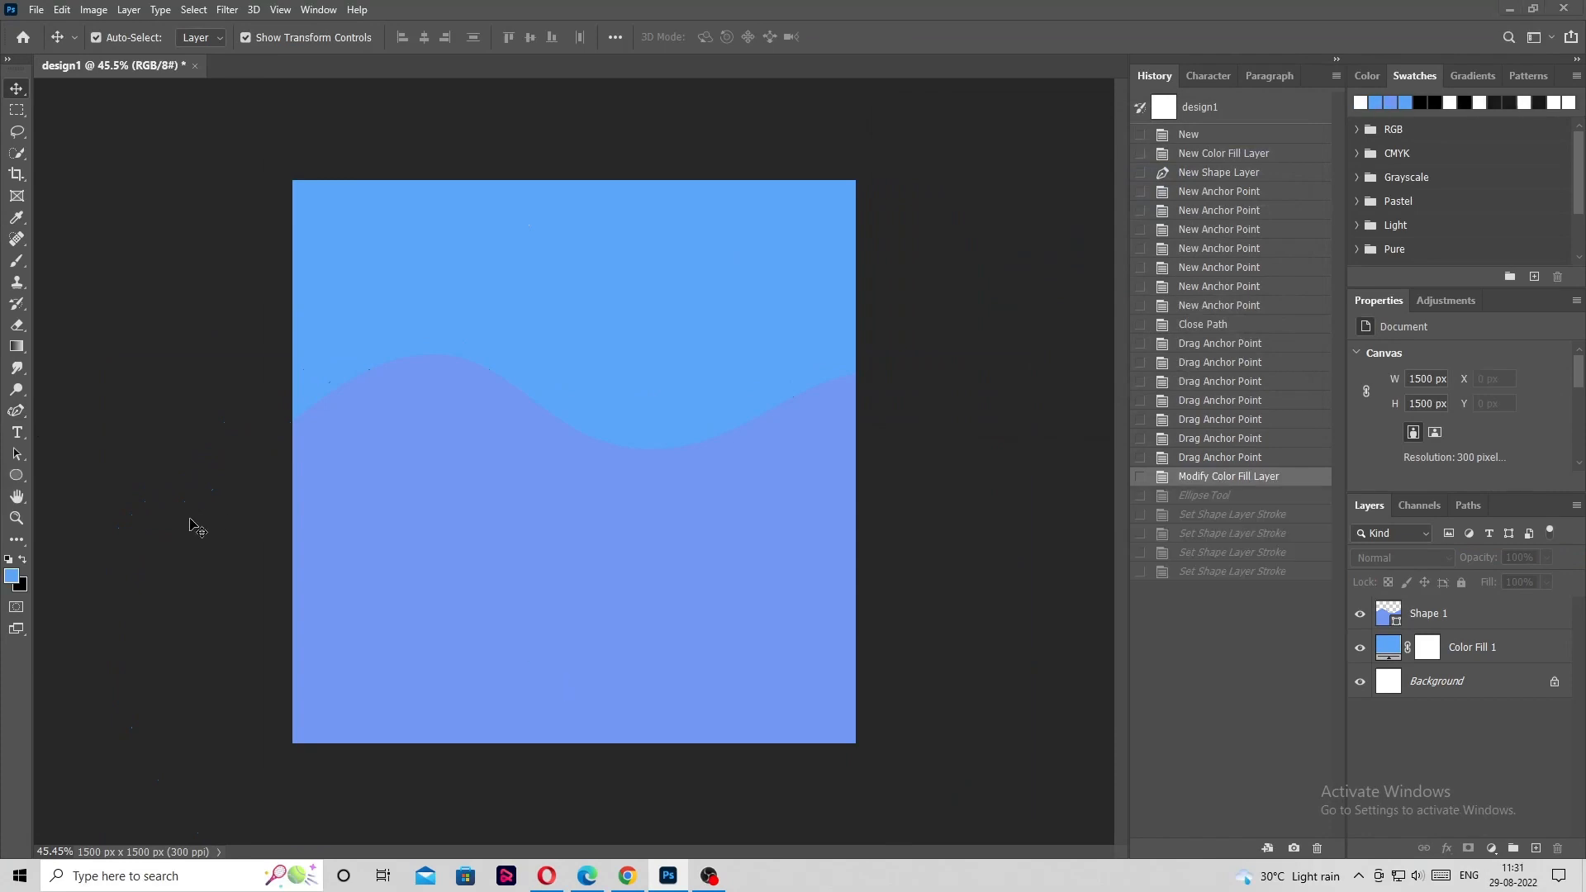
# Draw an unfilled ellipse about 573 x 553 px with a white 50 px stroke over the wave's dip.
pyautogui.click(17, 477)
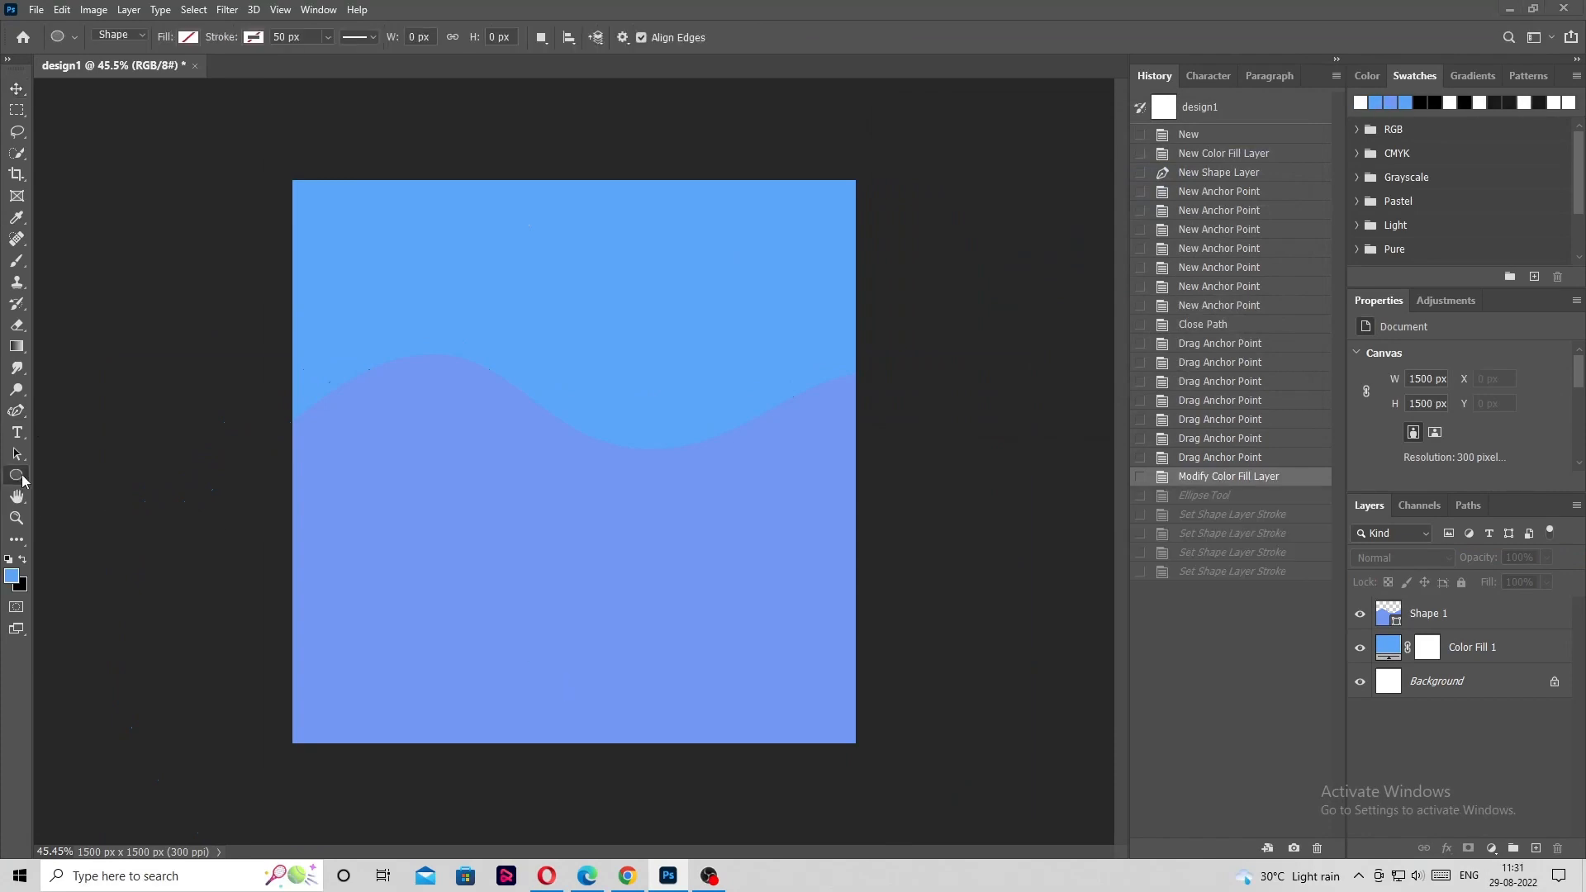
pyautogui.rightClick(22, 481)
pyautogui.click(86, 506)
pyautogui.click(189, 37)
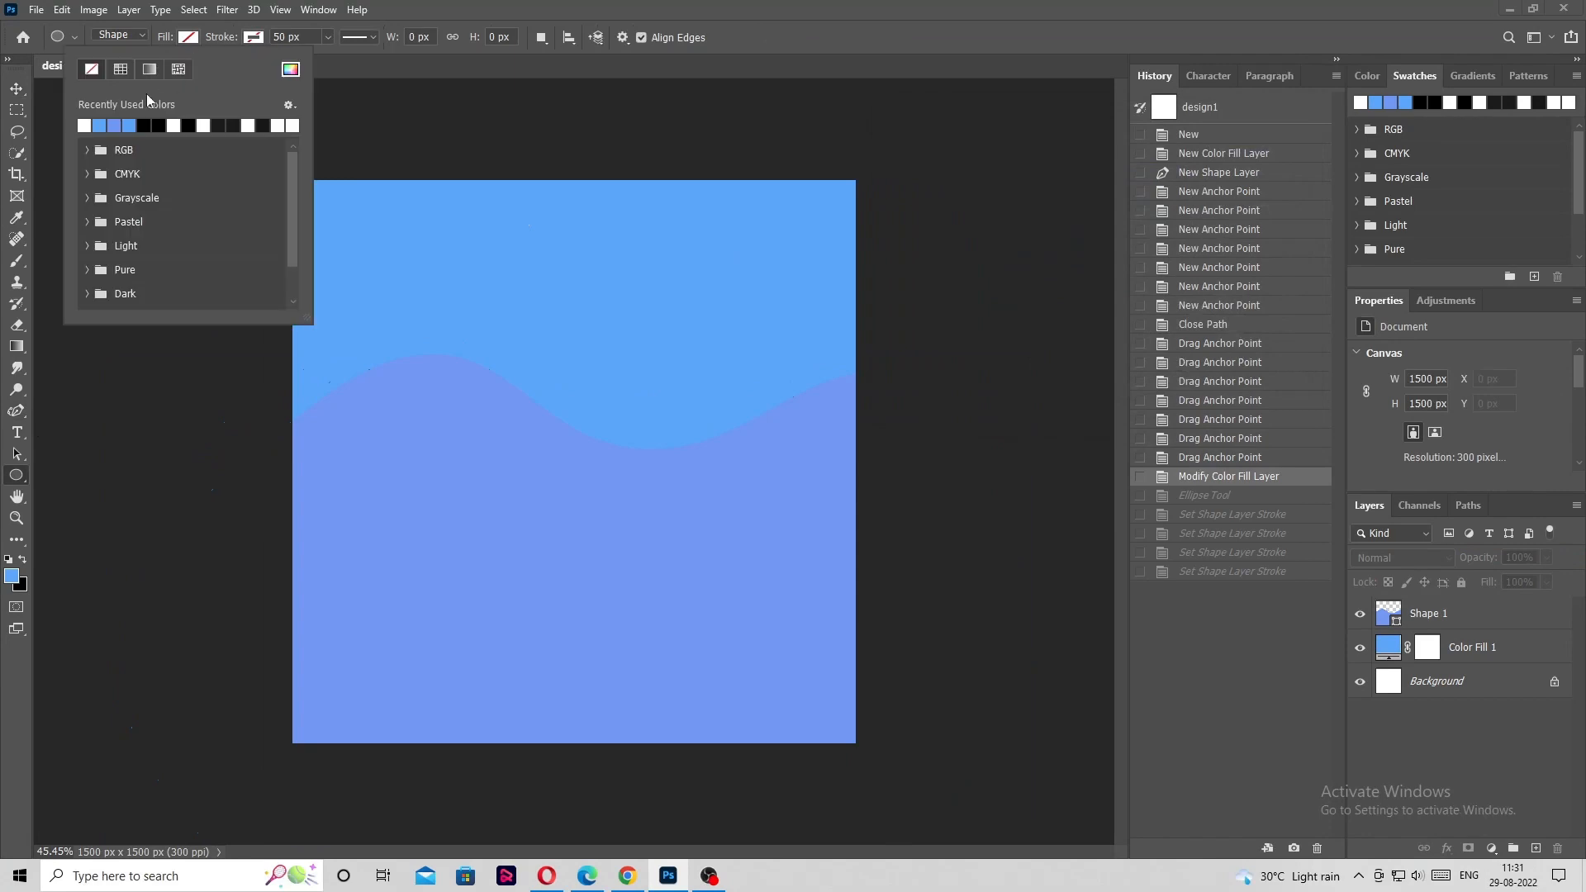
pyautogui.click(253, 37)
pyautogui.click(253, 37)
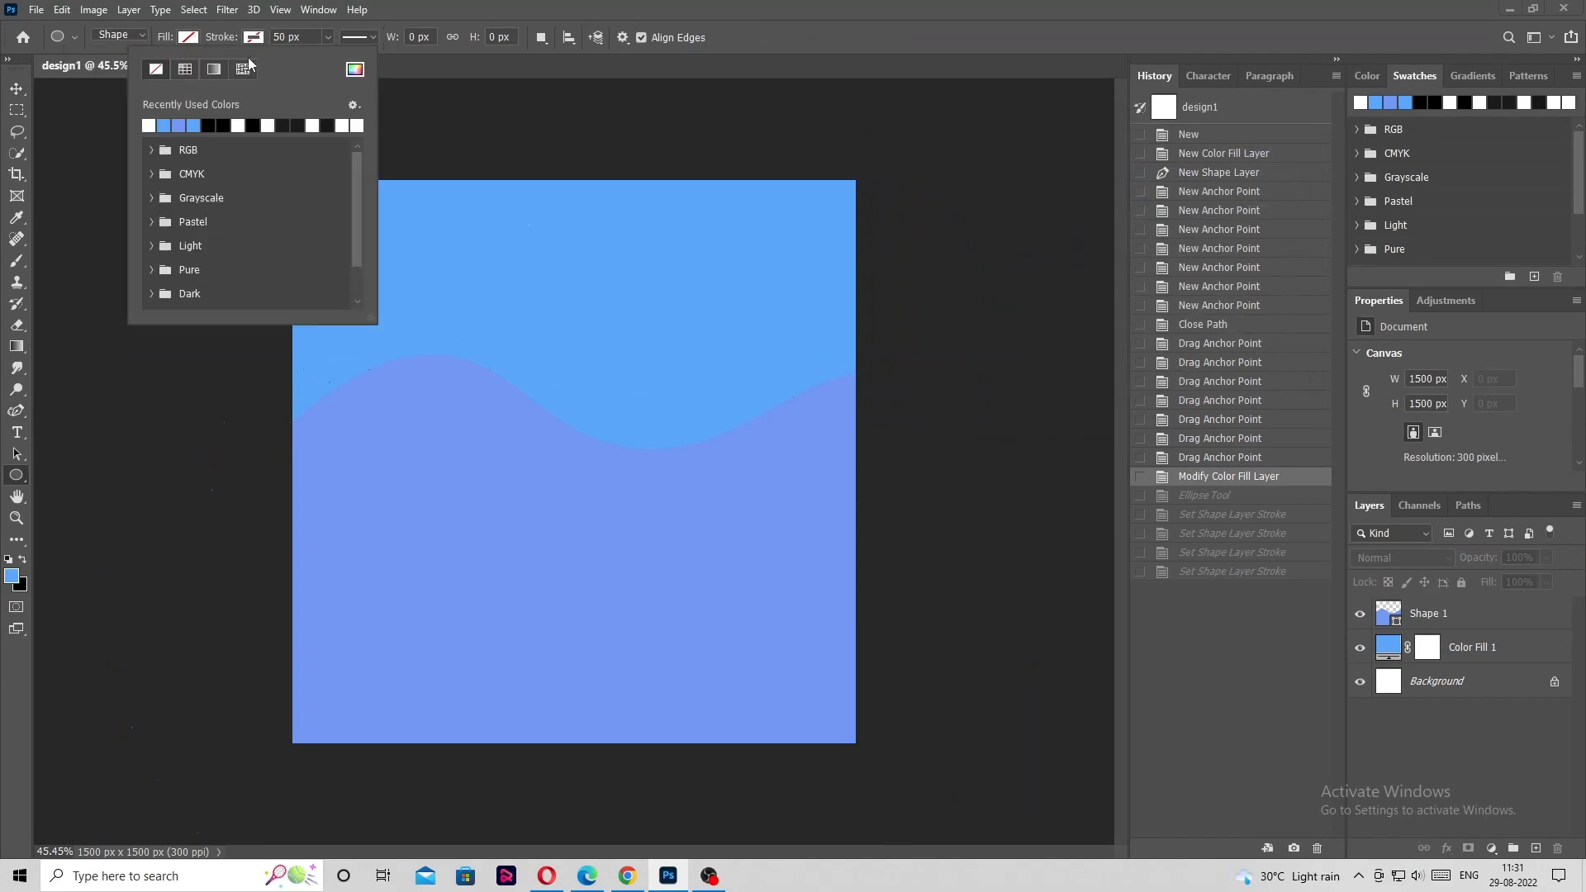
pyautogui.click(152, 126)
pyautogui.click(252, 38)
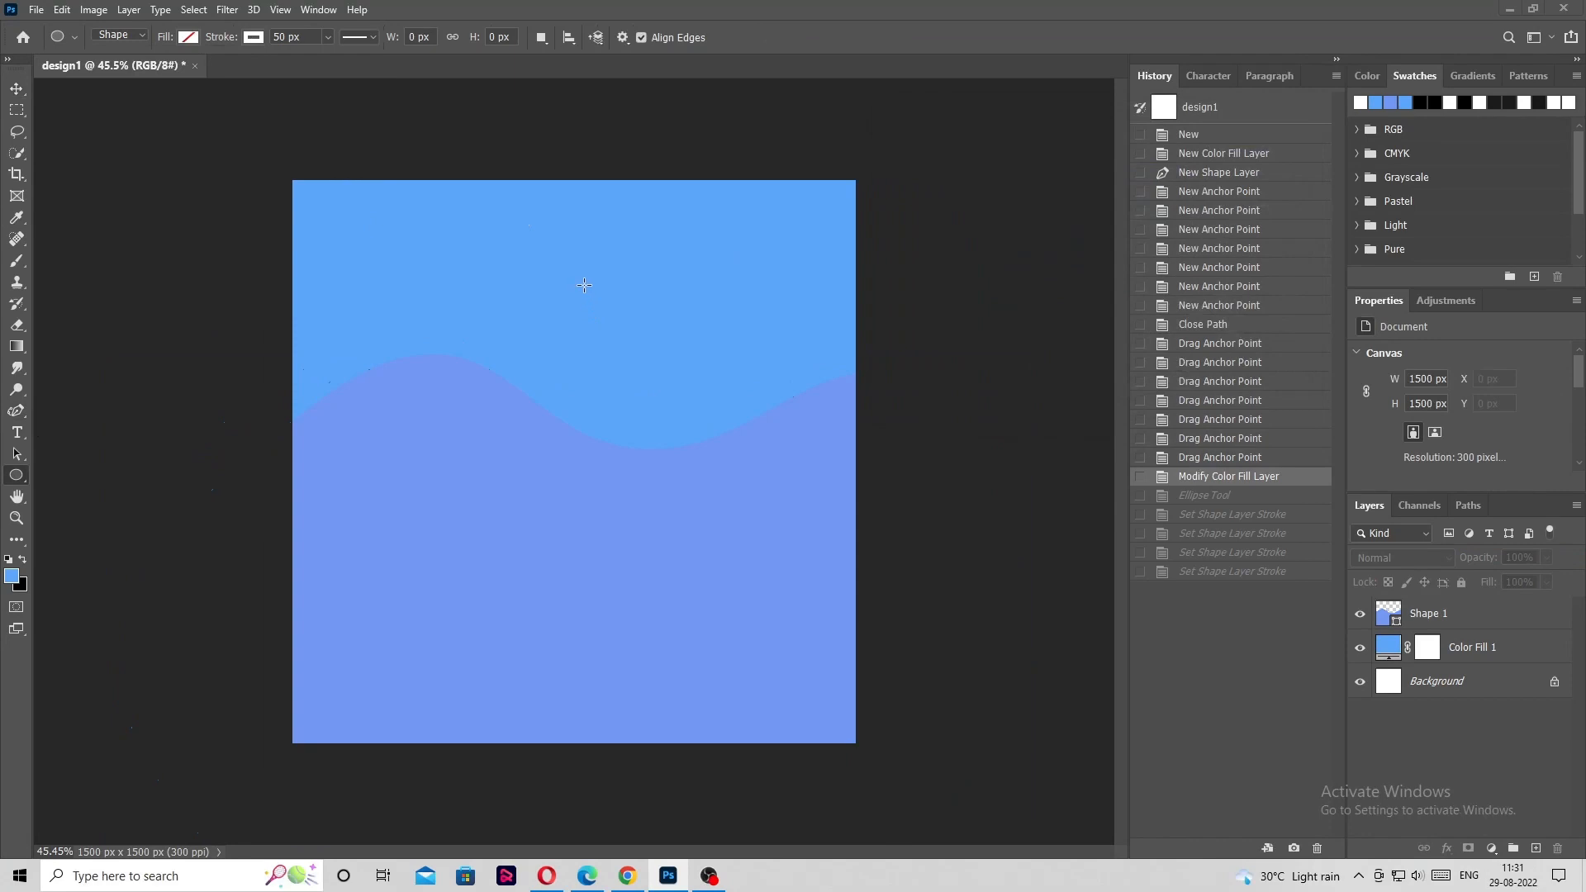
pyautogui.moveTo(582, 283)
pyautogui.mouseDown()
pyautogui.moveTo(733, 446)
pyautogui.moveTo(796, 489)
pyautogui.mouseUp()
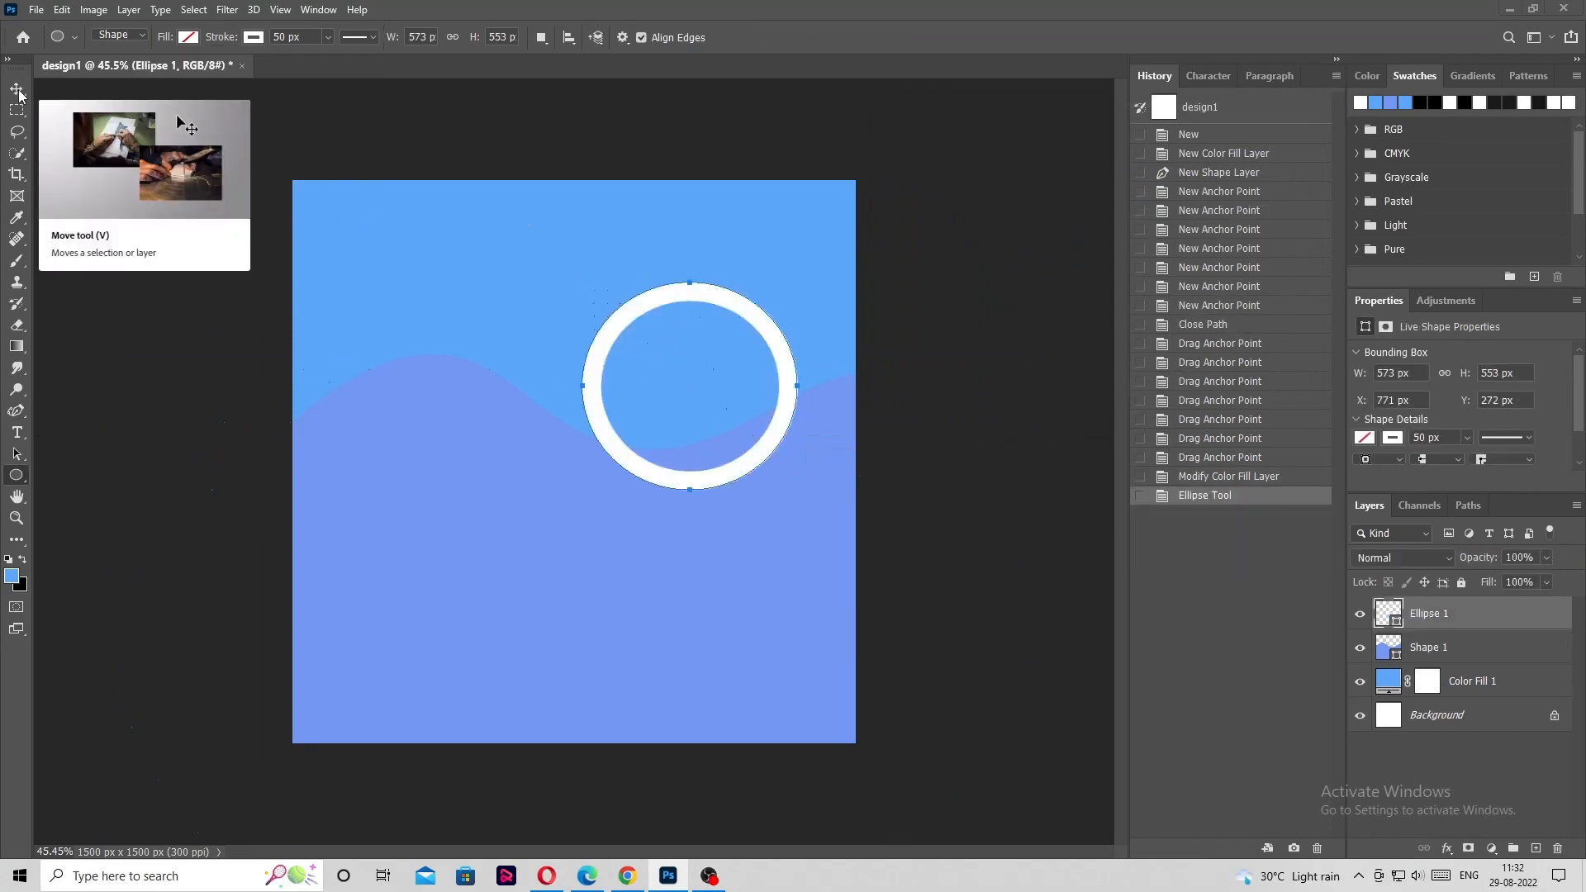
# Thicken the ring's stroke to 86.55 px and shift it down and left to about X 678, Y 369 px.
pyautogui.click(326, 37)
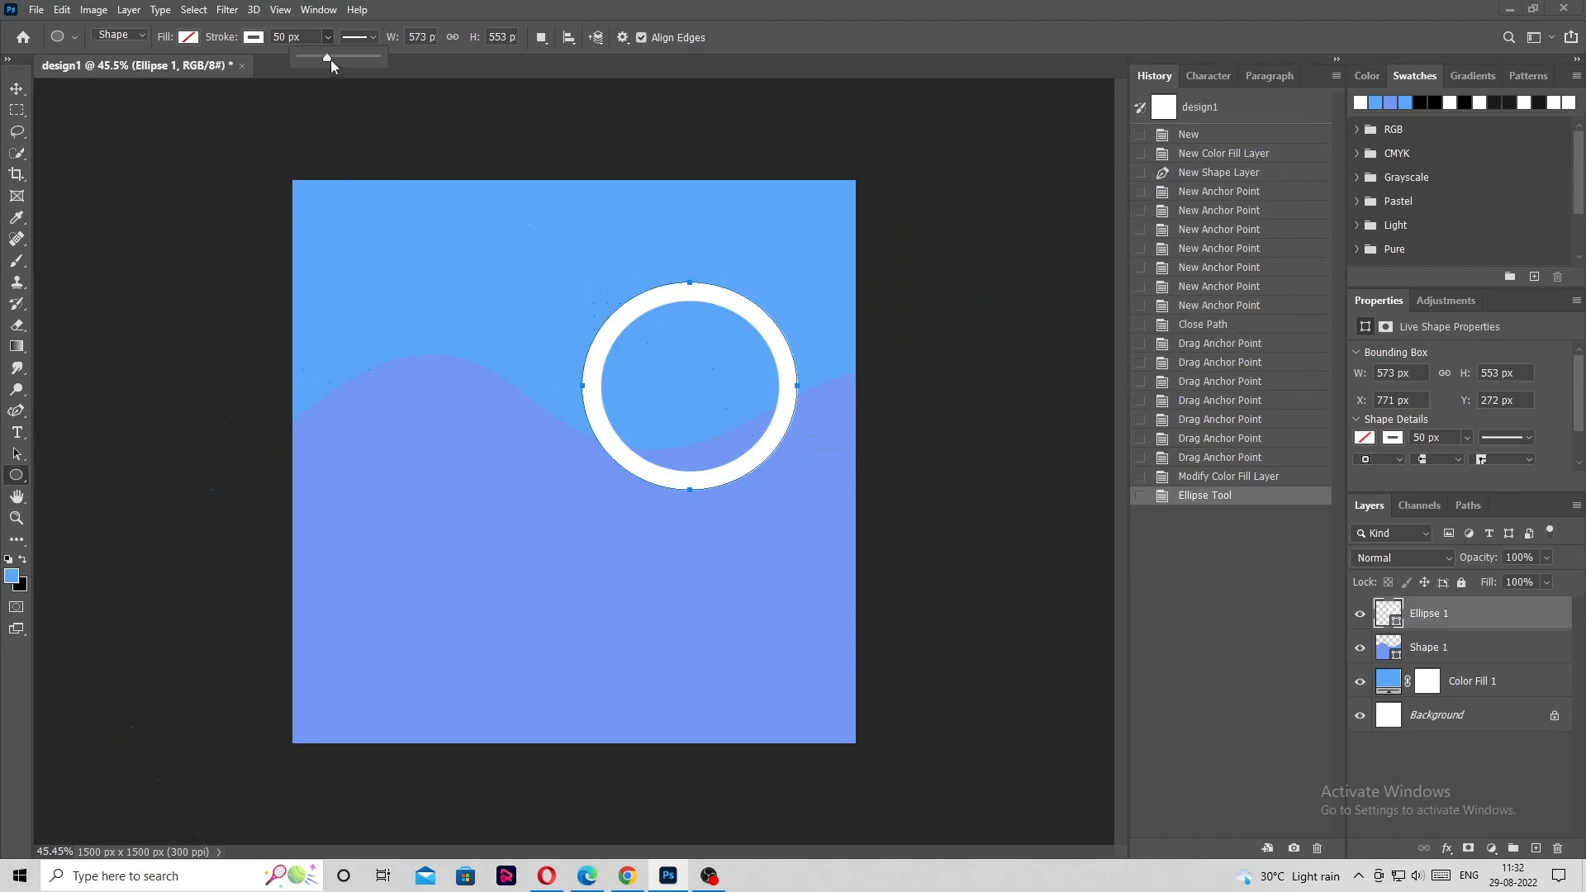
pyautogui.moveTo(327, 57); pyautogui.dragTo(338, 60)
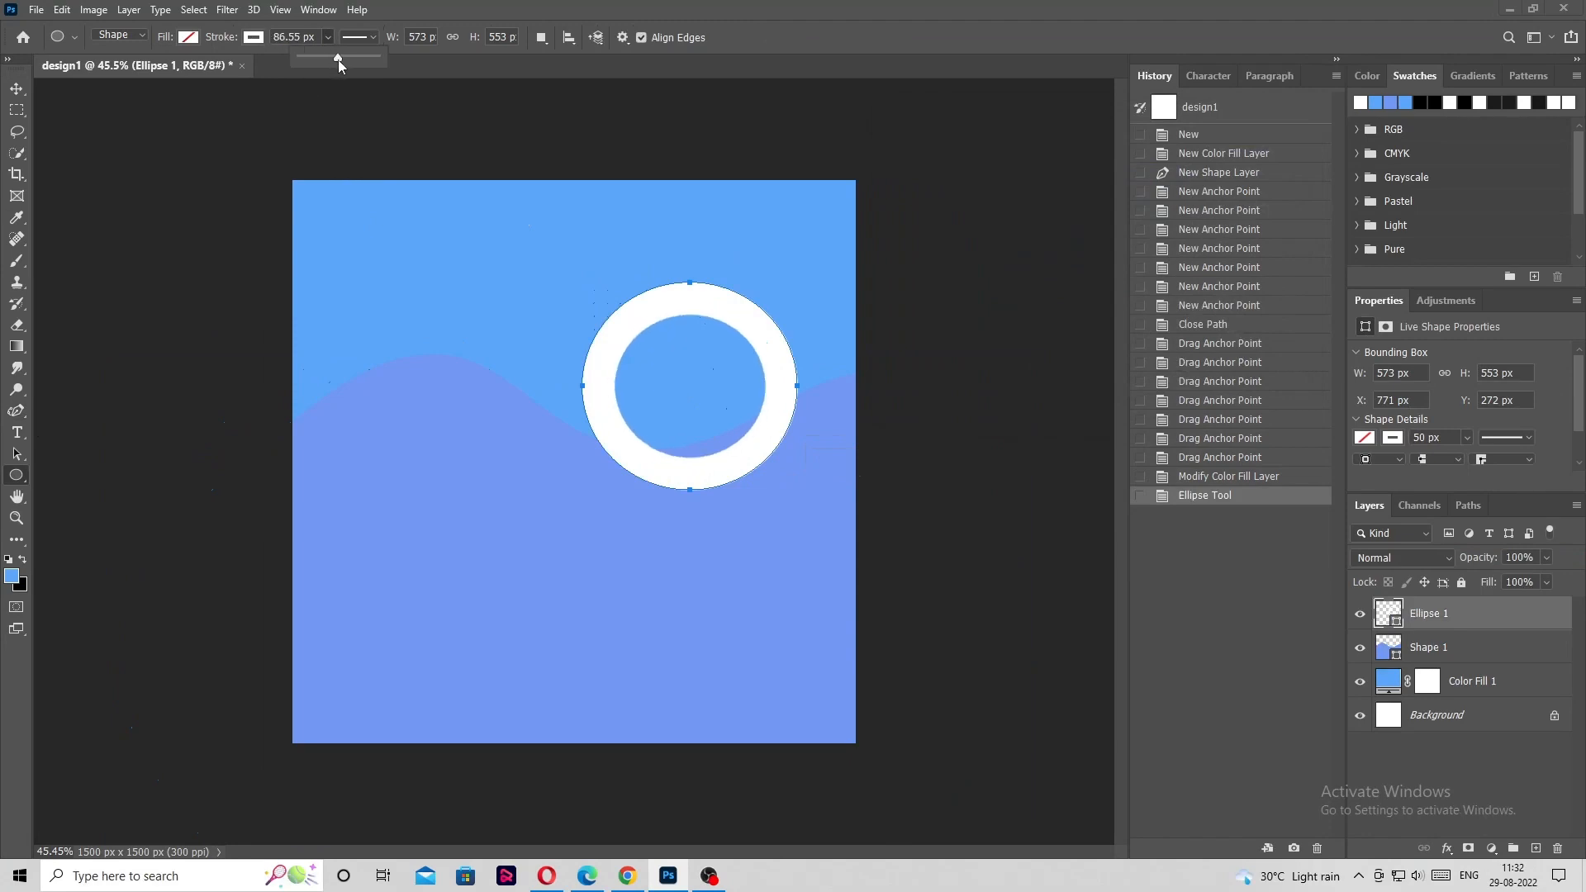
pyautogui.click(18, 83)
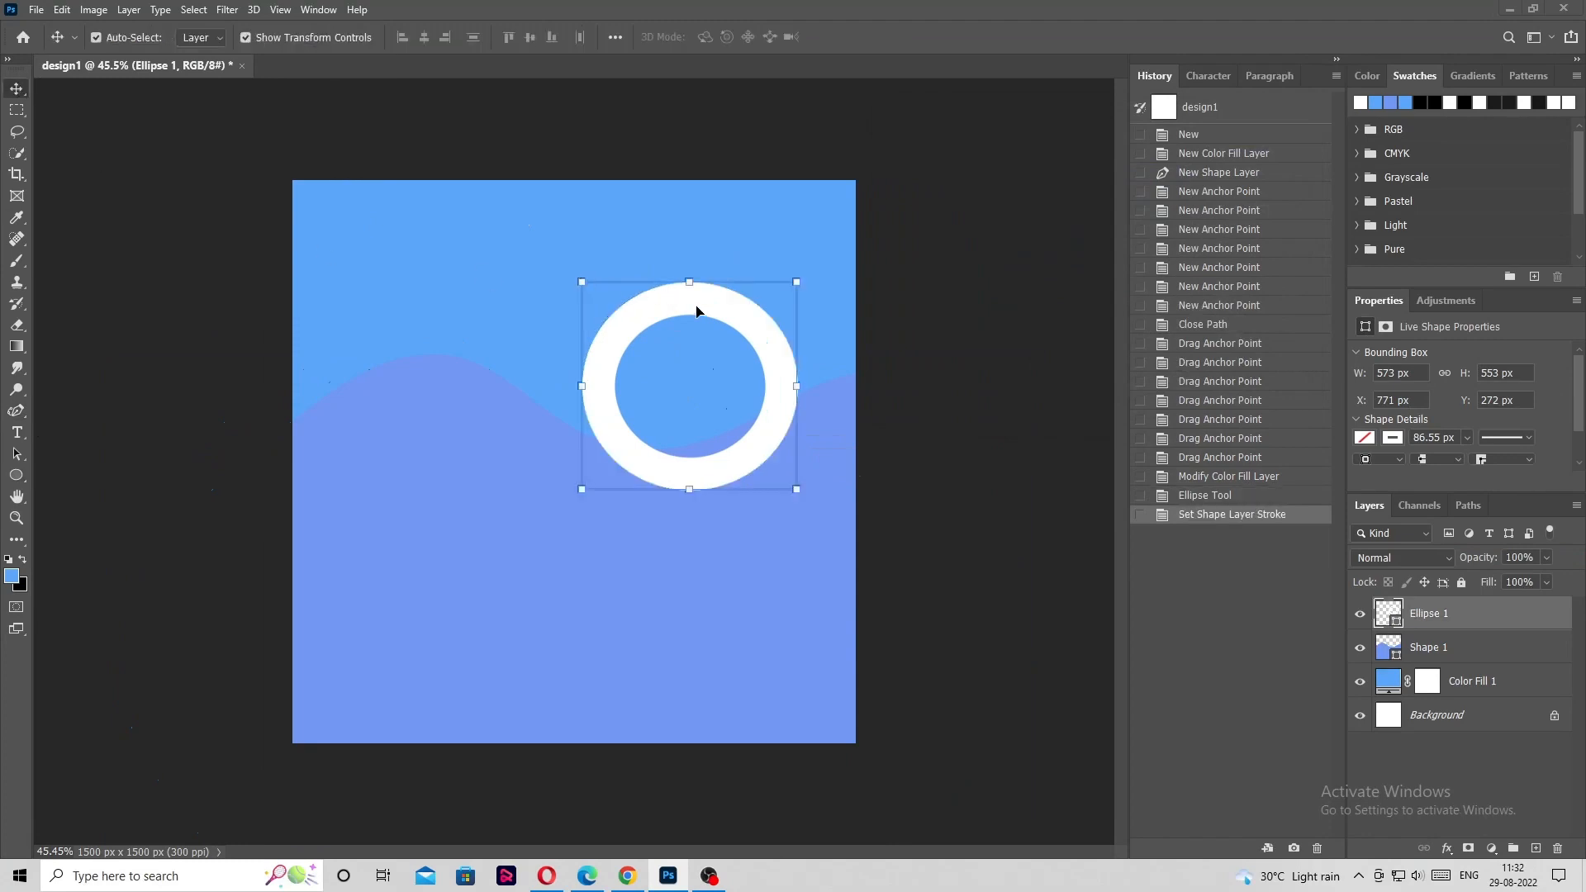
pyautogui.moveTo(696, 311); pyautogui.dragTo(662, 346)
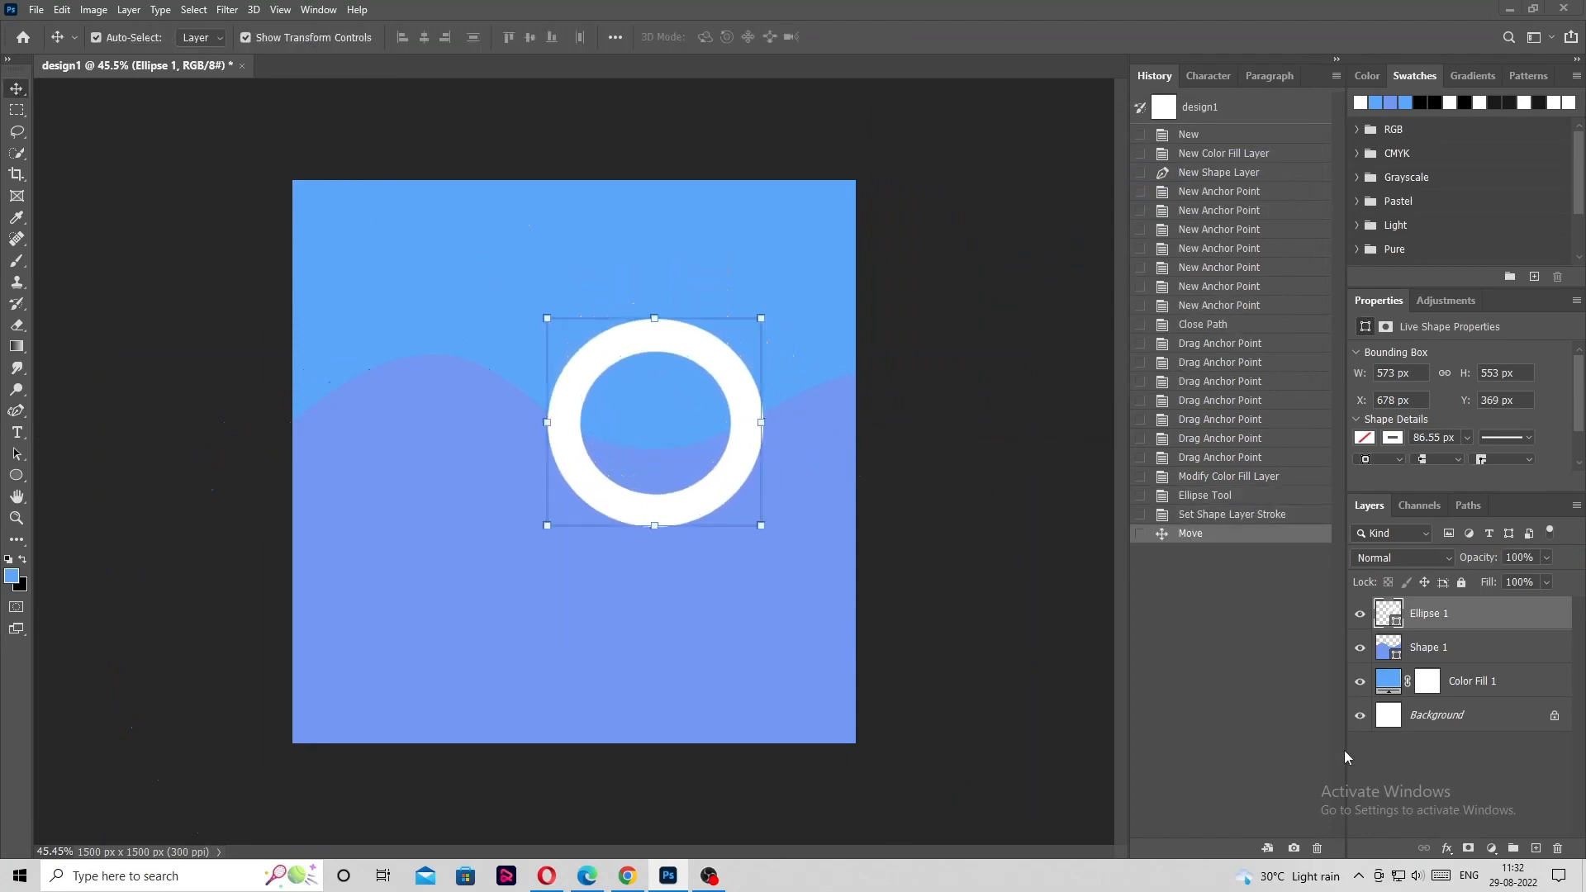
# Add a drop shadow to the ring with a size of 250 px and the color white #ffffff.
pyautogui.click(1445, 850)
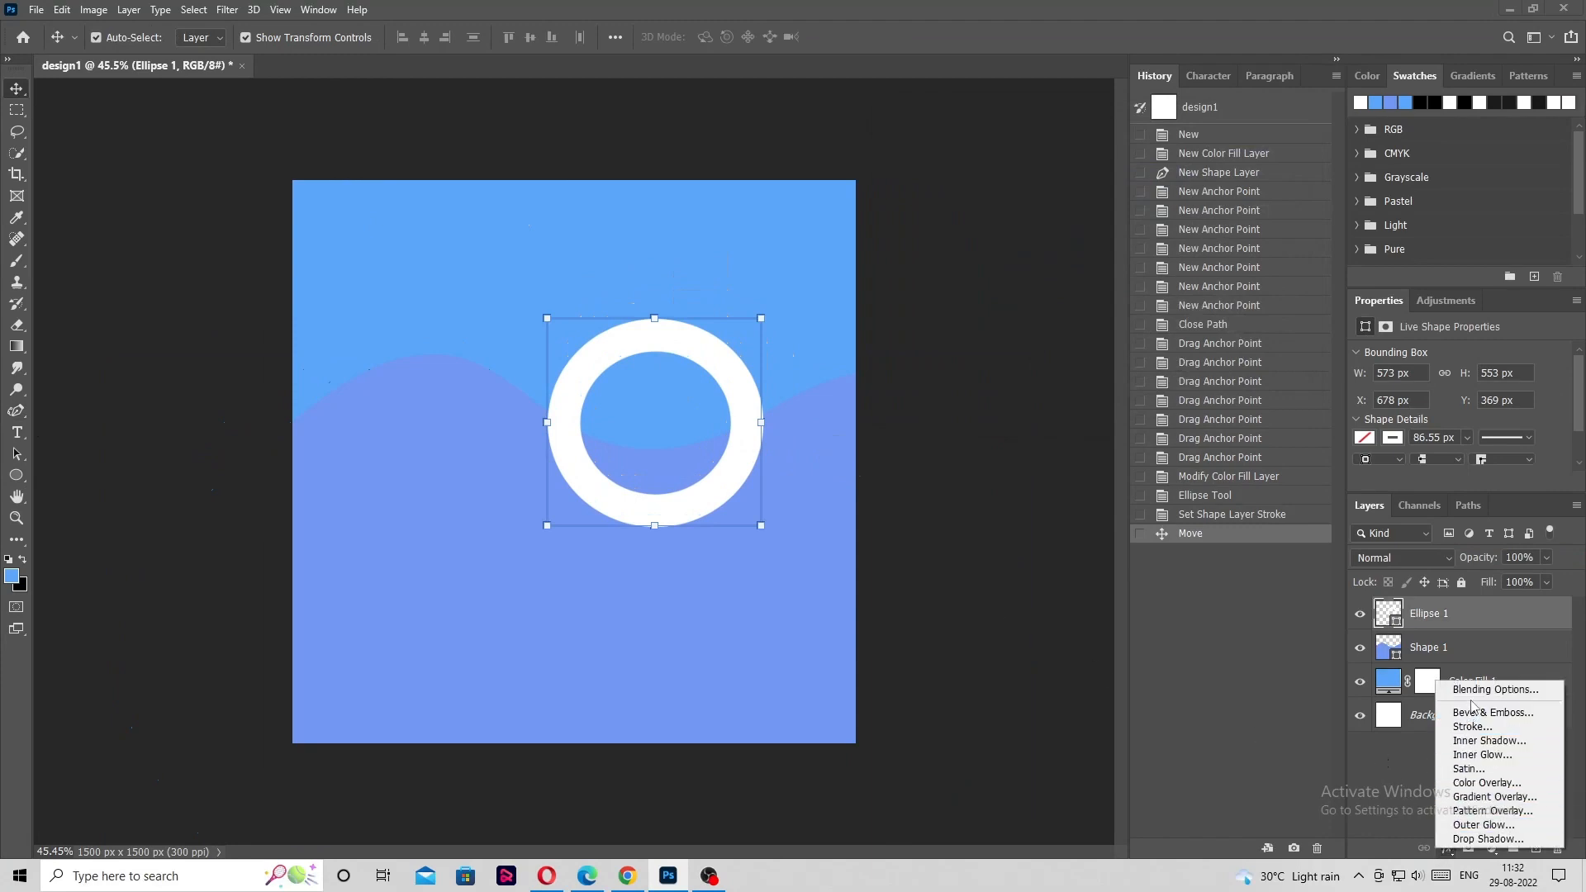
pyautogui.click(1486, 838)
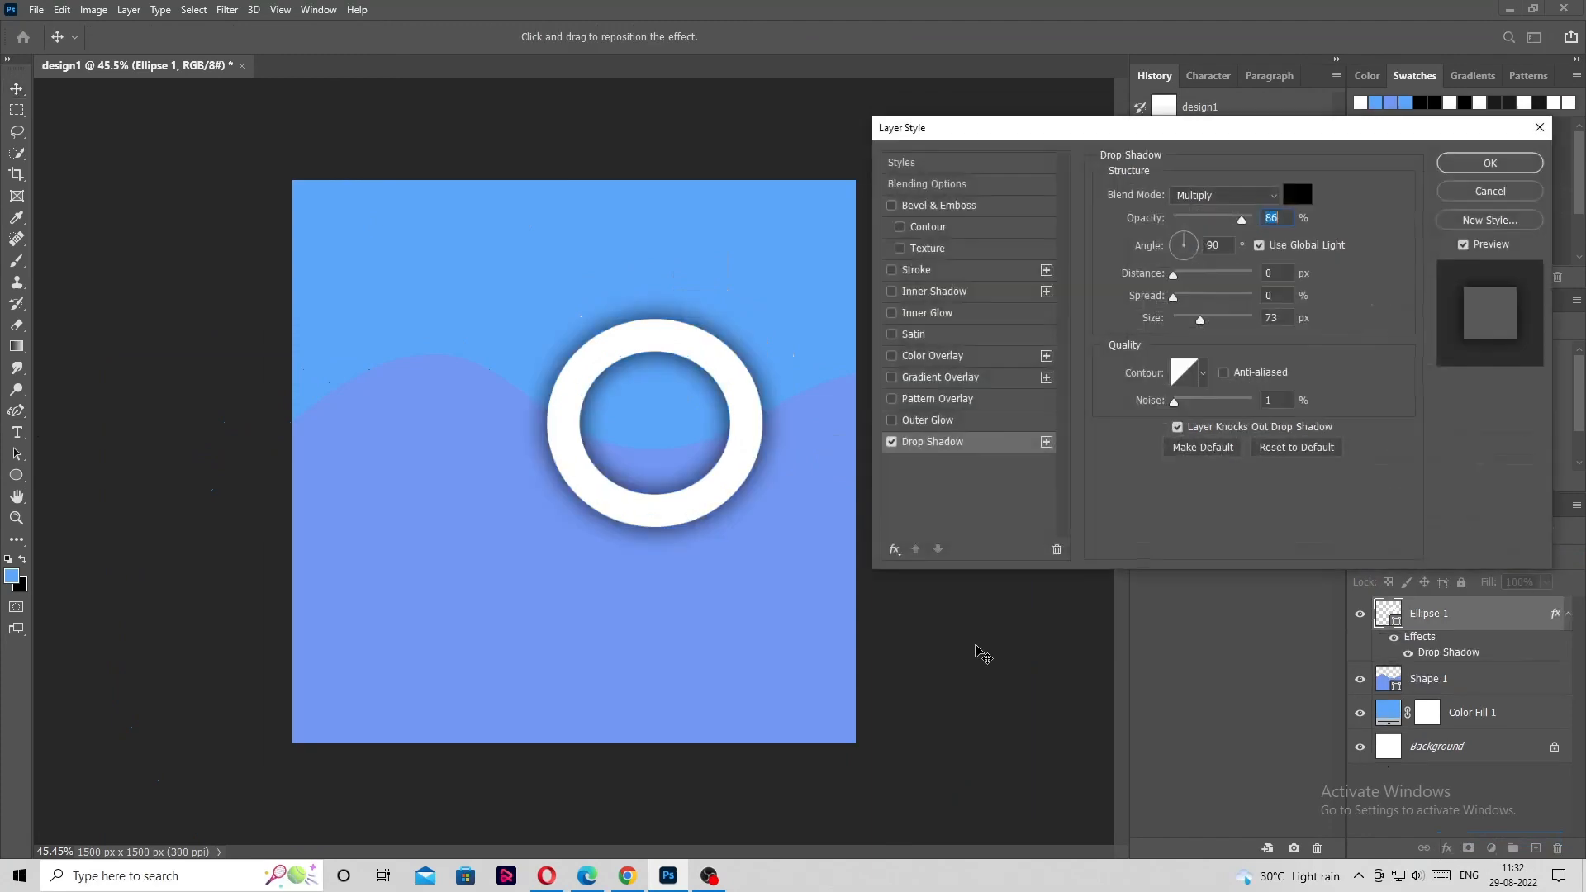
pyautogui.moveTo(1200, 320); pyautogui.dragTo(1264, 320)
pyautogui.moveTo(1243, 221); pyautogui.dragTo(1147, 222)
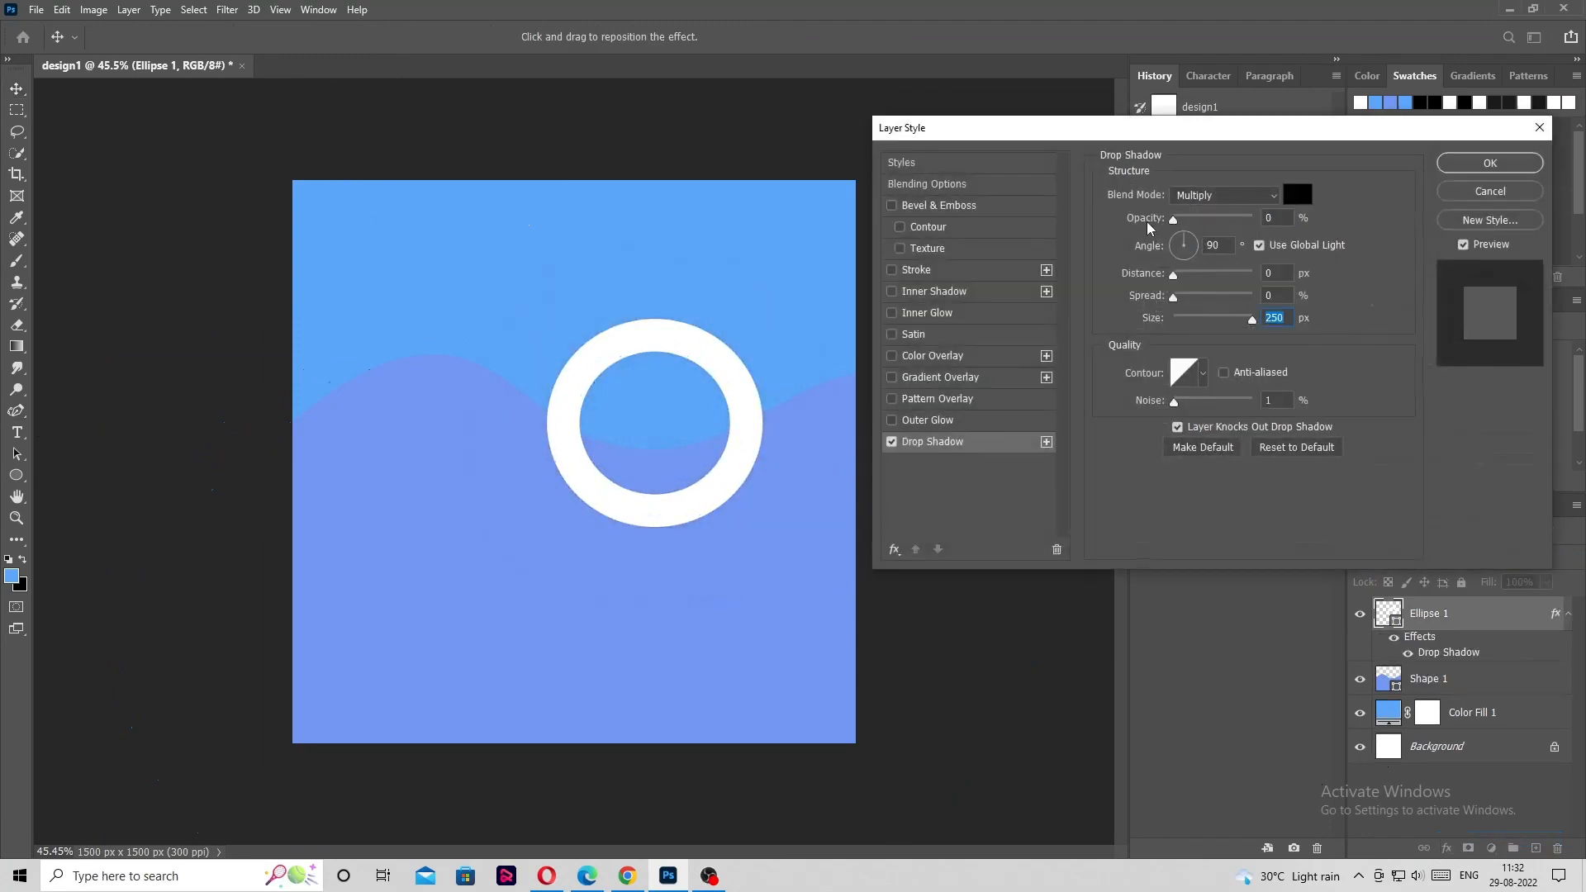
pyautogui.click(1172, 220)
pyautogui.click(1293, 196)
pyautogui.moveTo(896, 157); pyautogui.dragTo(898, 136)
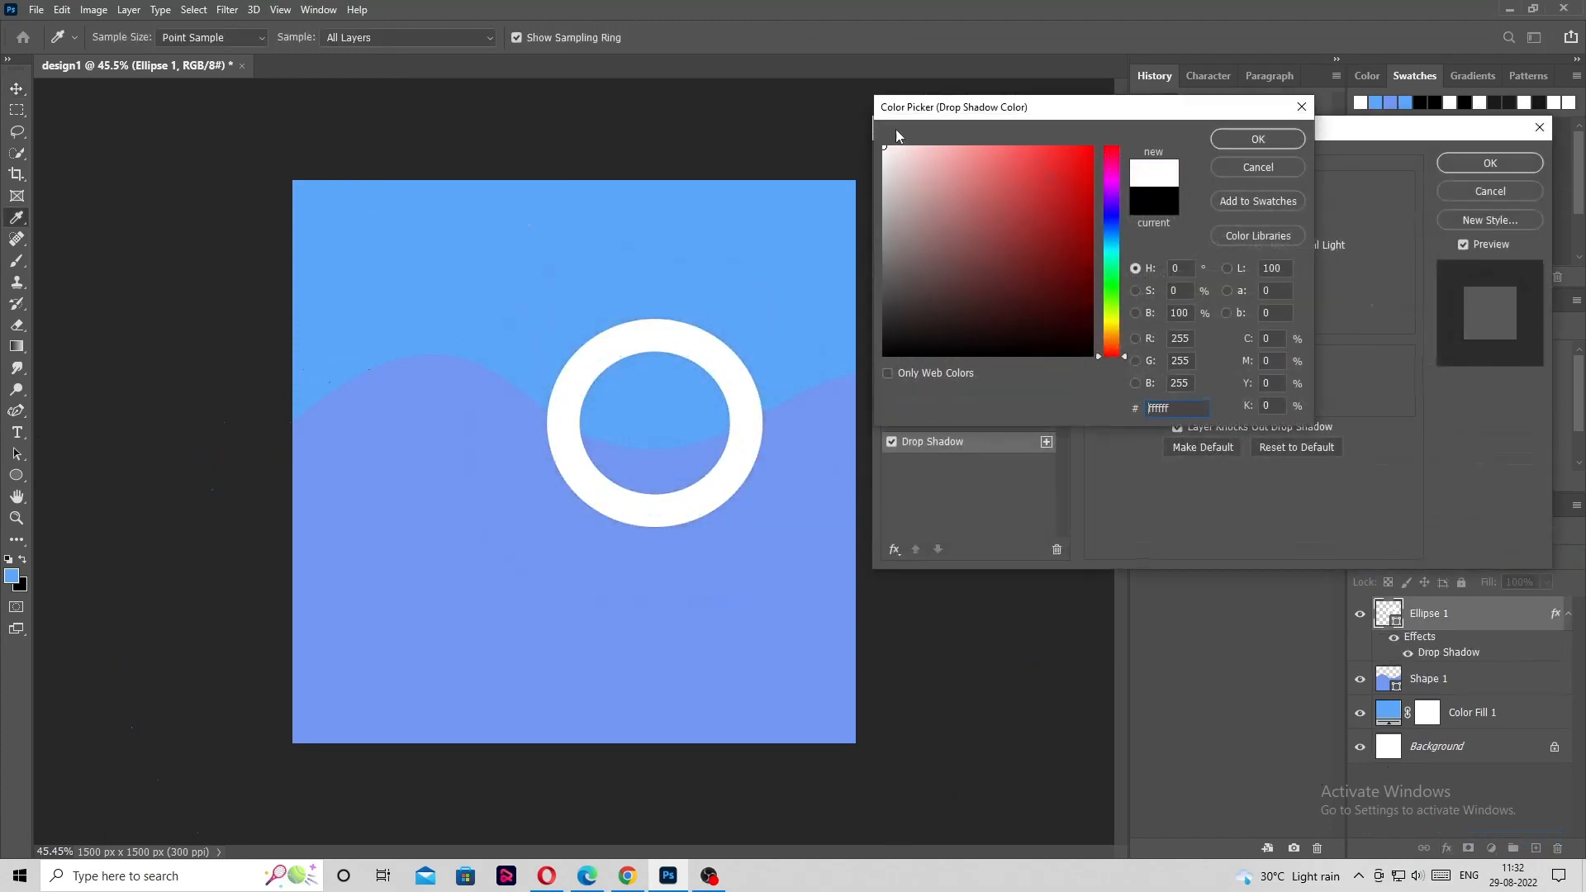
pyautogui.click(1257, 140)
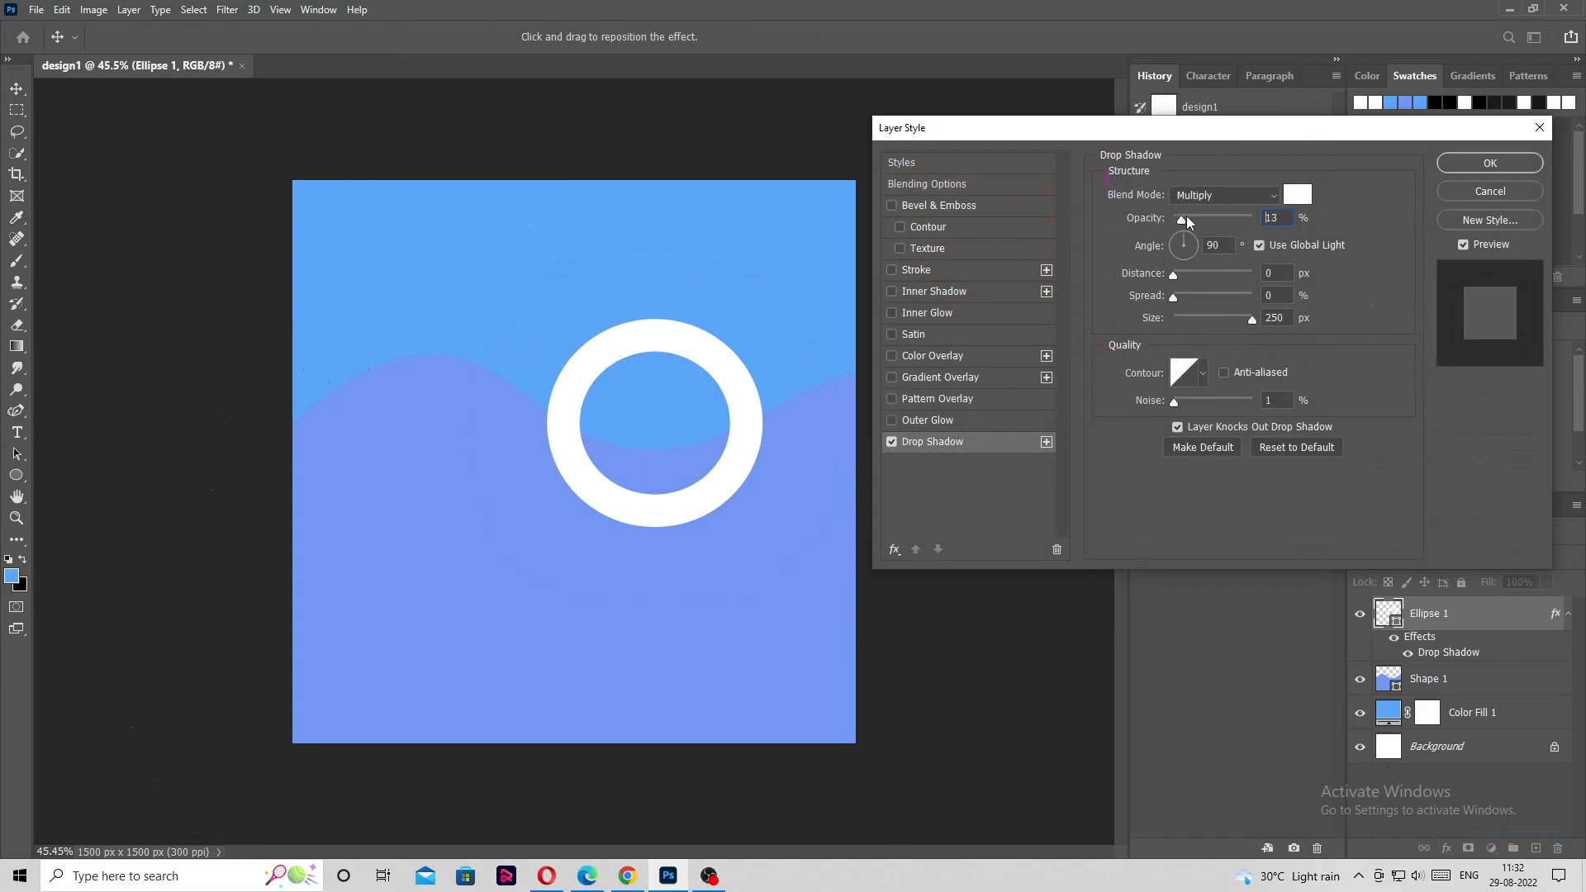
# Adjust the white drop shadow to a moderate opacity, reduce its noise to the minimum and apply the layer style.
pyautogui.moveTo(1252, 220); pyautogui.dragTo(1191, 219)
pyautogui.moveTo(1177, 400); pyautogui.dragTo(1173, 400)
pyautogui.moveTo(1199, 219); pyautogui.dragTo(1211, 219)
pyautogui.moveTo(1201, 219); pyautogui.dragTo(1204, 221)
pyautogui.click(1490, 163)
# Enlarge the ring to about 671 x 648 px, reposition it over the wave's dip and deselect it.
pyautogui.moveTo(736, 379); pyautogui.dragTo(745, 366)
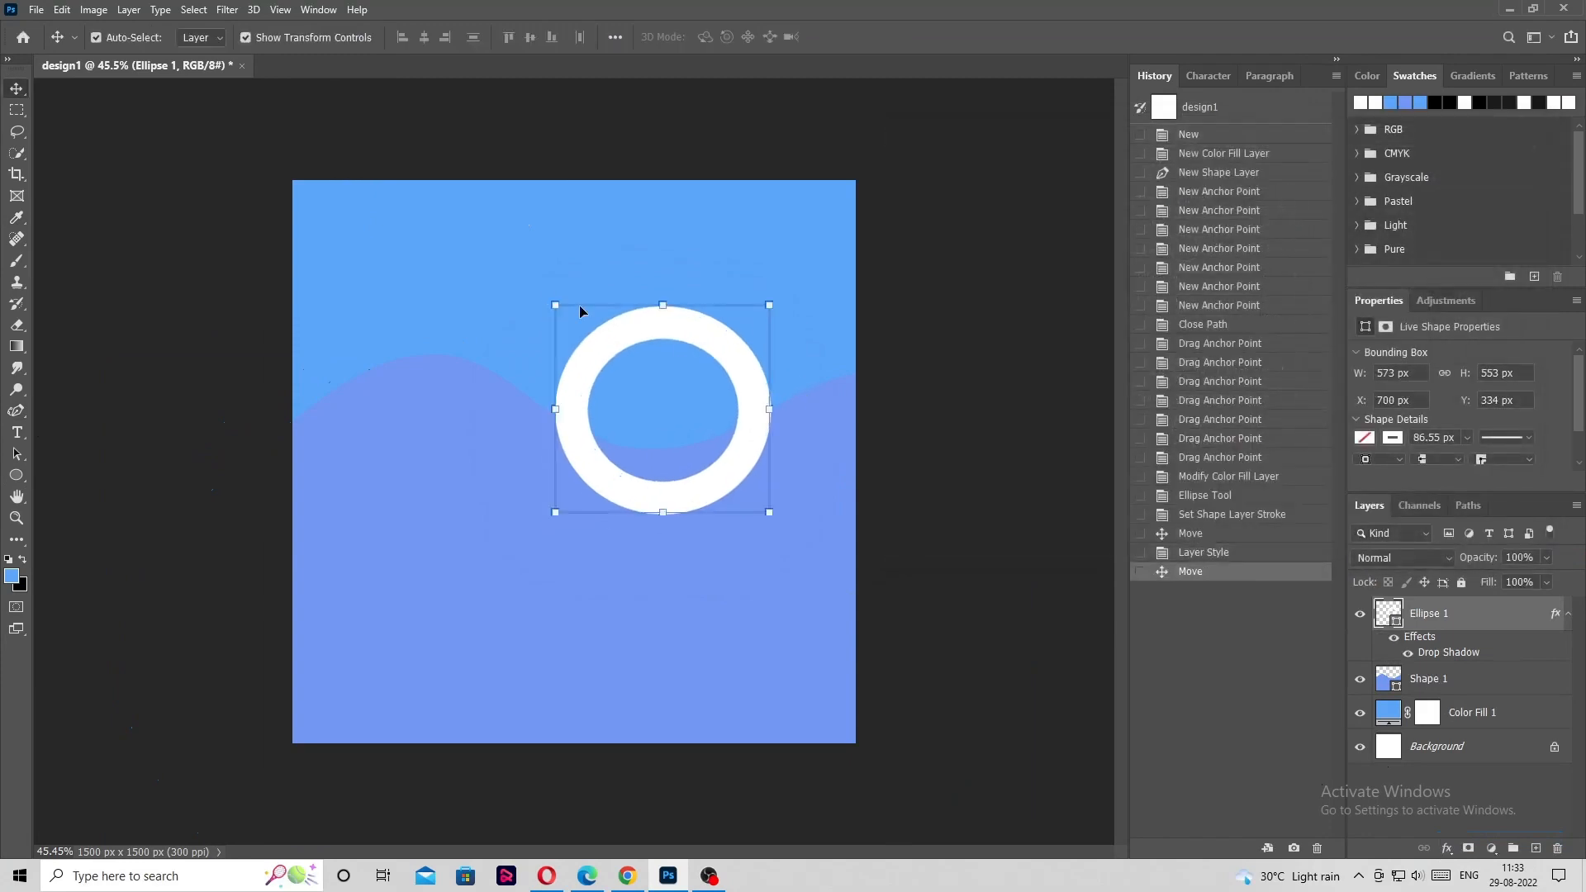
pyautogui.moveTo(552, 304); pyautogui.dragTo(535, 288)
pyautogui.moveTo(678, 315); pyautogui.dragTo(677, 342)
pyautogui.click(929, 37)
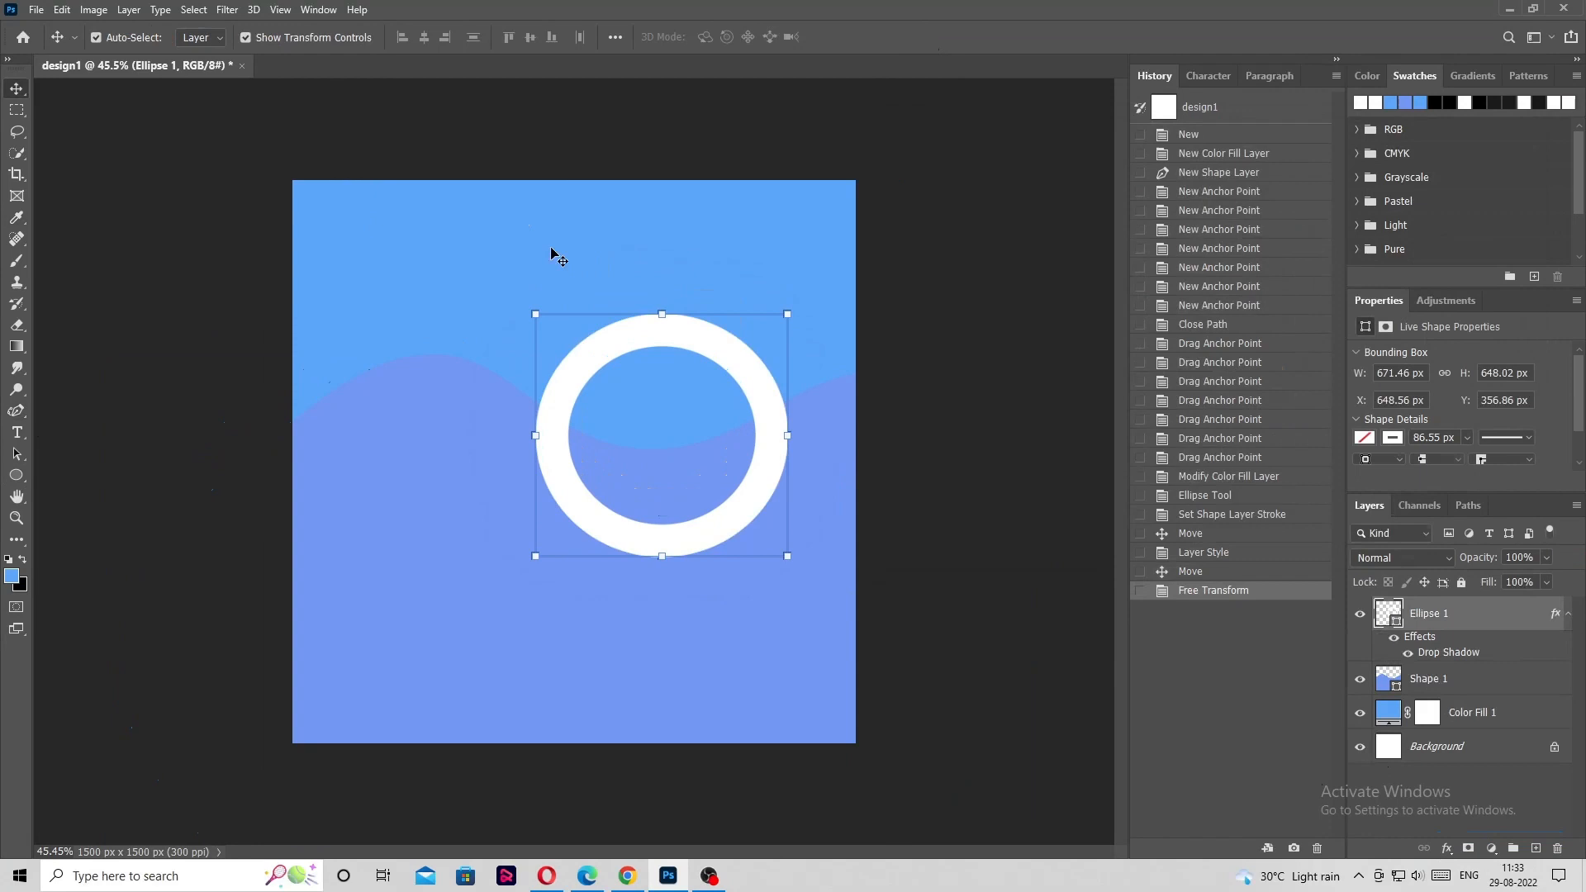
pyautogui.click(208, 254)
# Duplicate the ring onto the left canvas edge and scale the copy to about 340 x 329 px, centered on that edge.
pyautogui.click(713, 533)
pyautogui.moveTo(730, 521); pyautogui.dragTo(373, 627)
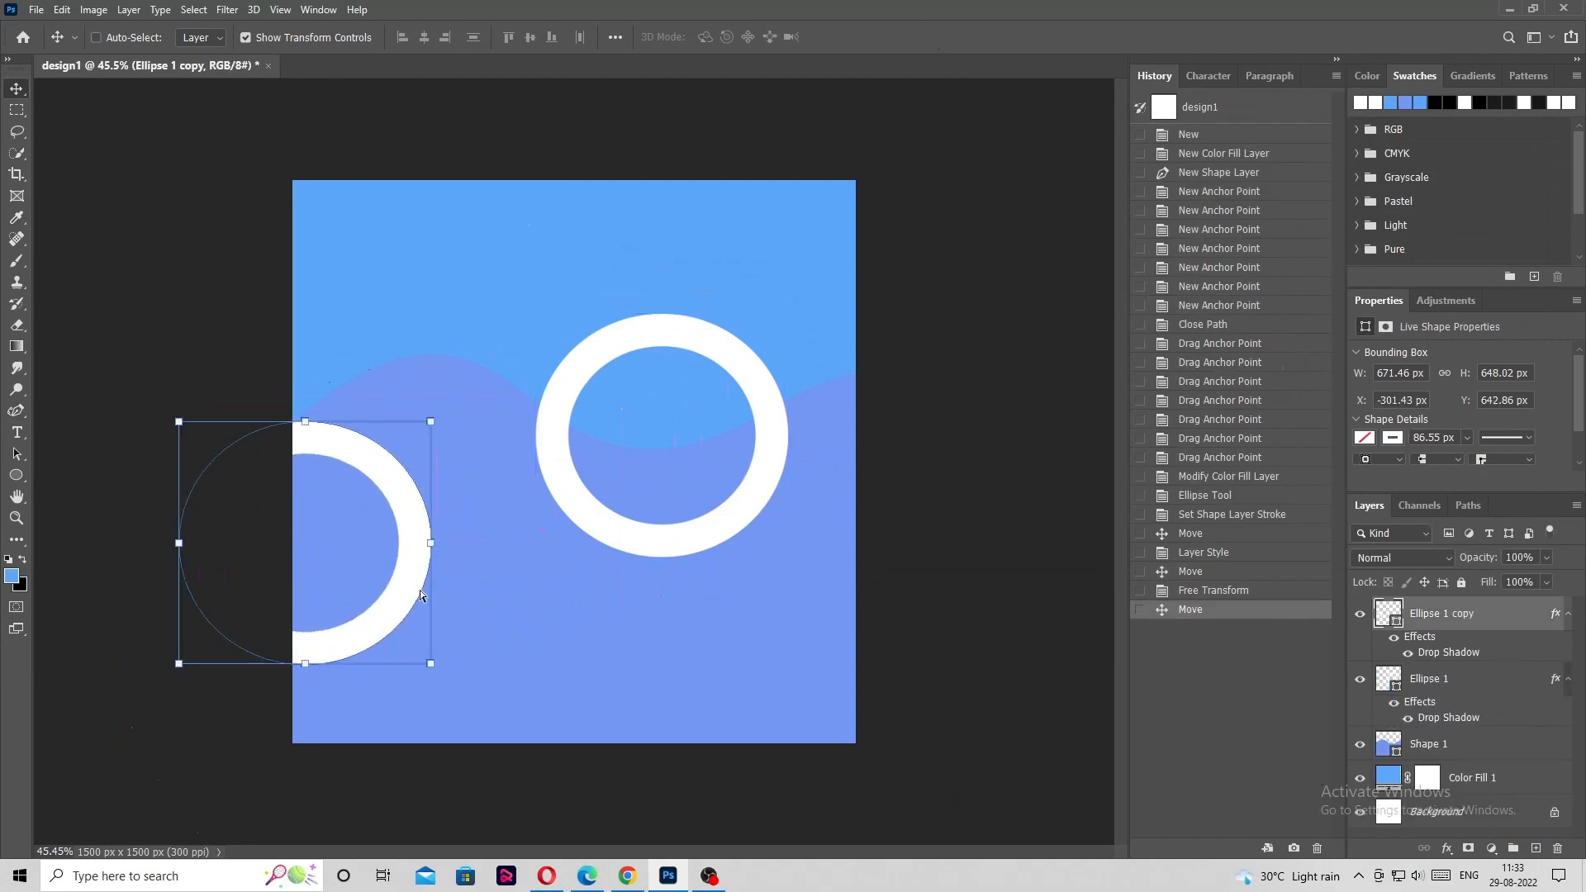
pyautogui.hotkey('ctrl', 't')
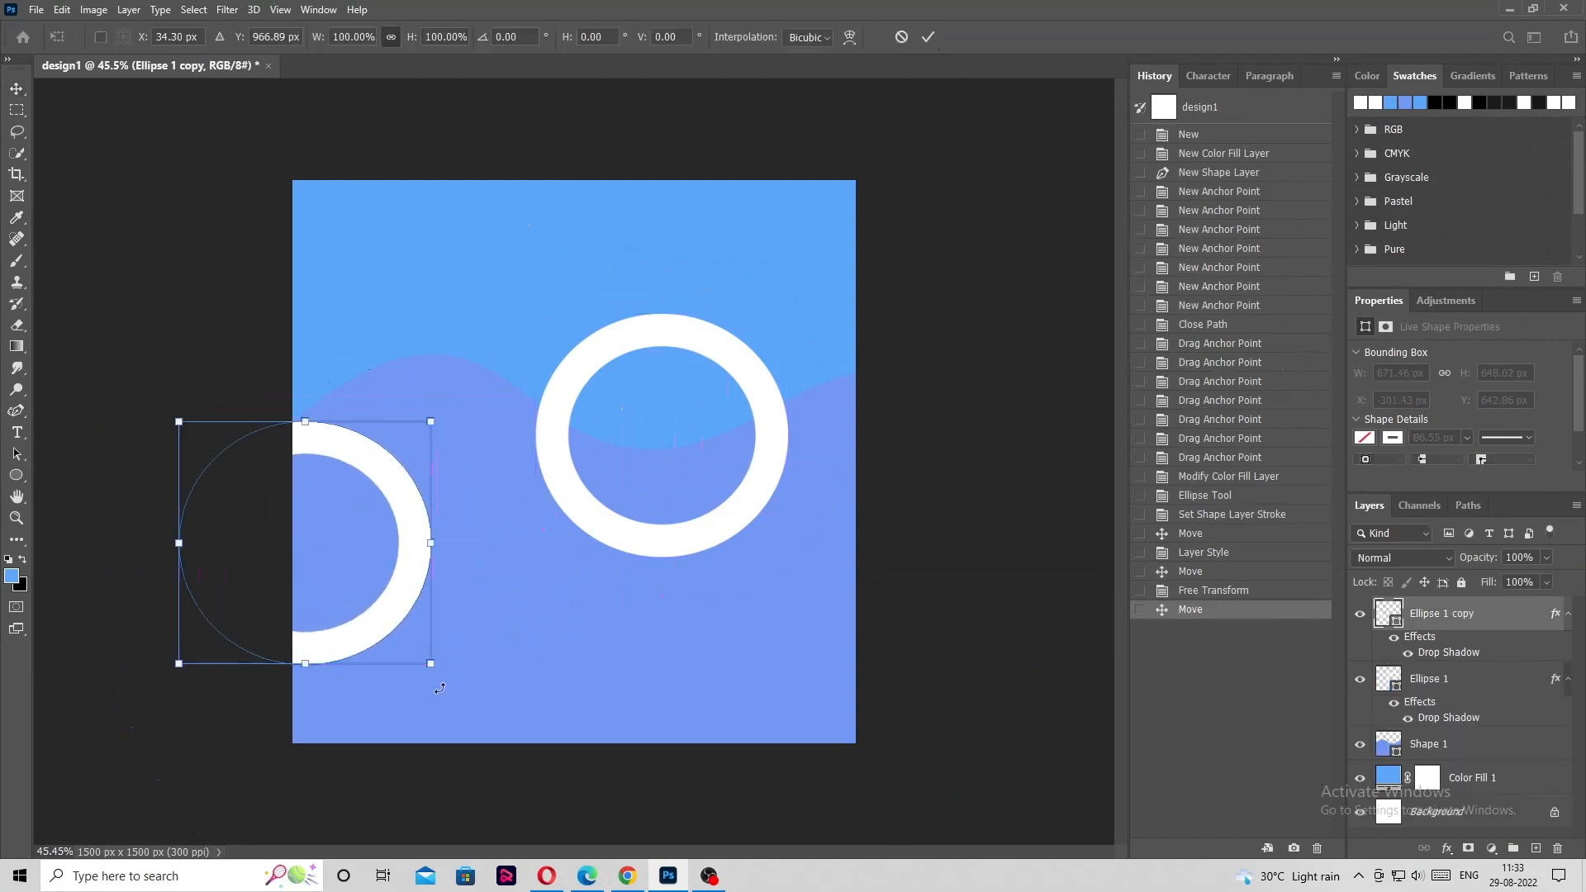
pyautogui.moveTo(431, 664); pyautogui.dragTo(324, 618)
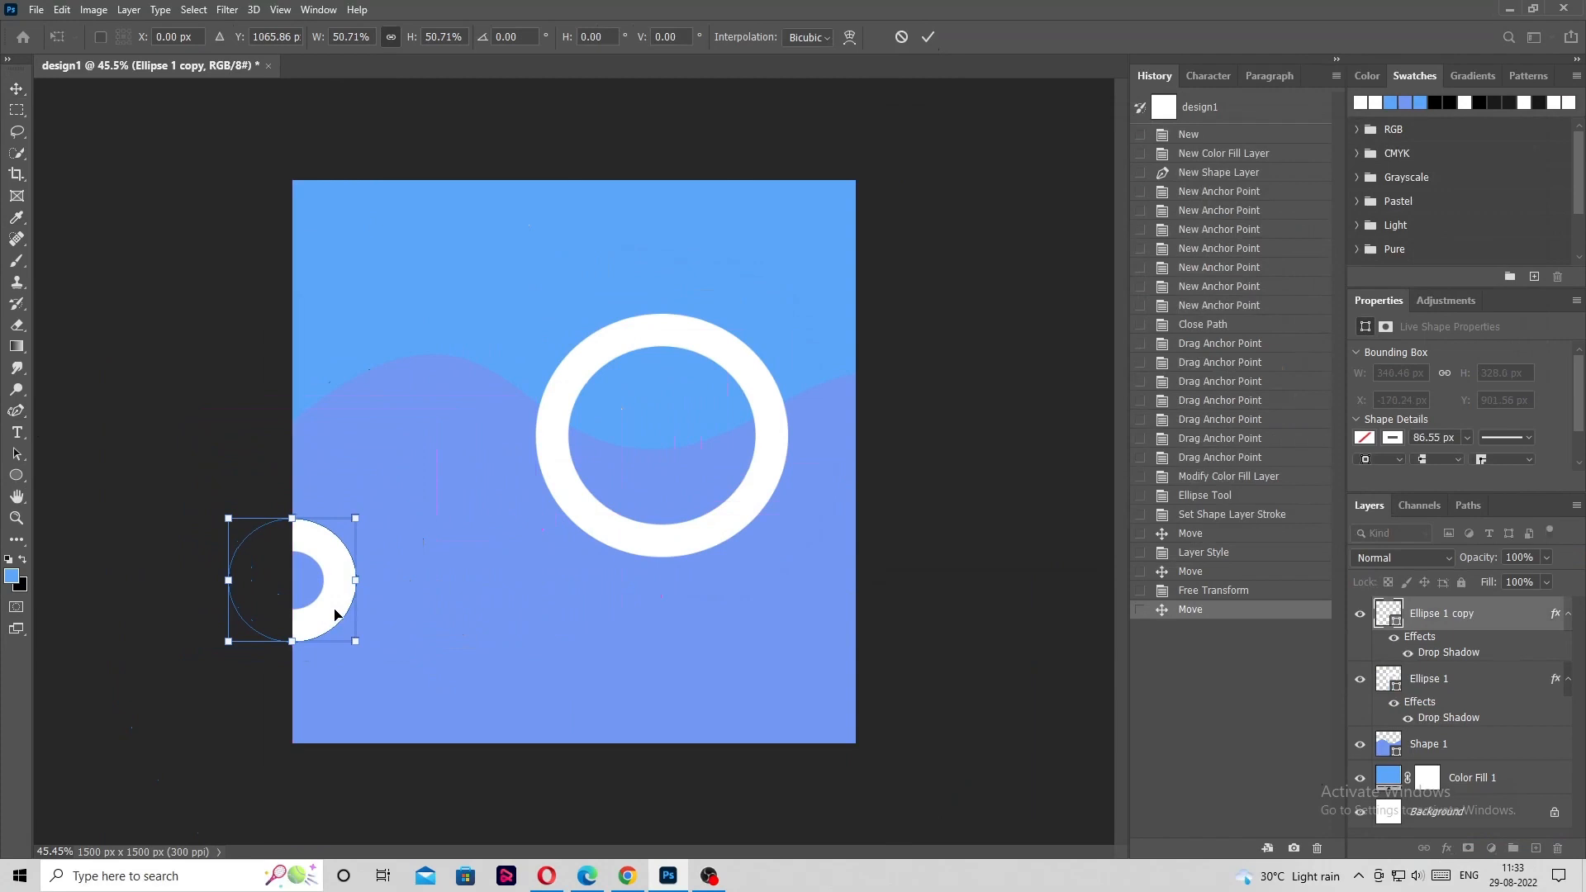
pyautogui.keyDown('alt'); pyautogui.click(328, 608); pyautogui.keyUp('alt')
pyautogui.moveTo(328, 609); pyautogui.dragTo(351, 623)
pyautogui.click(16, 89)
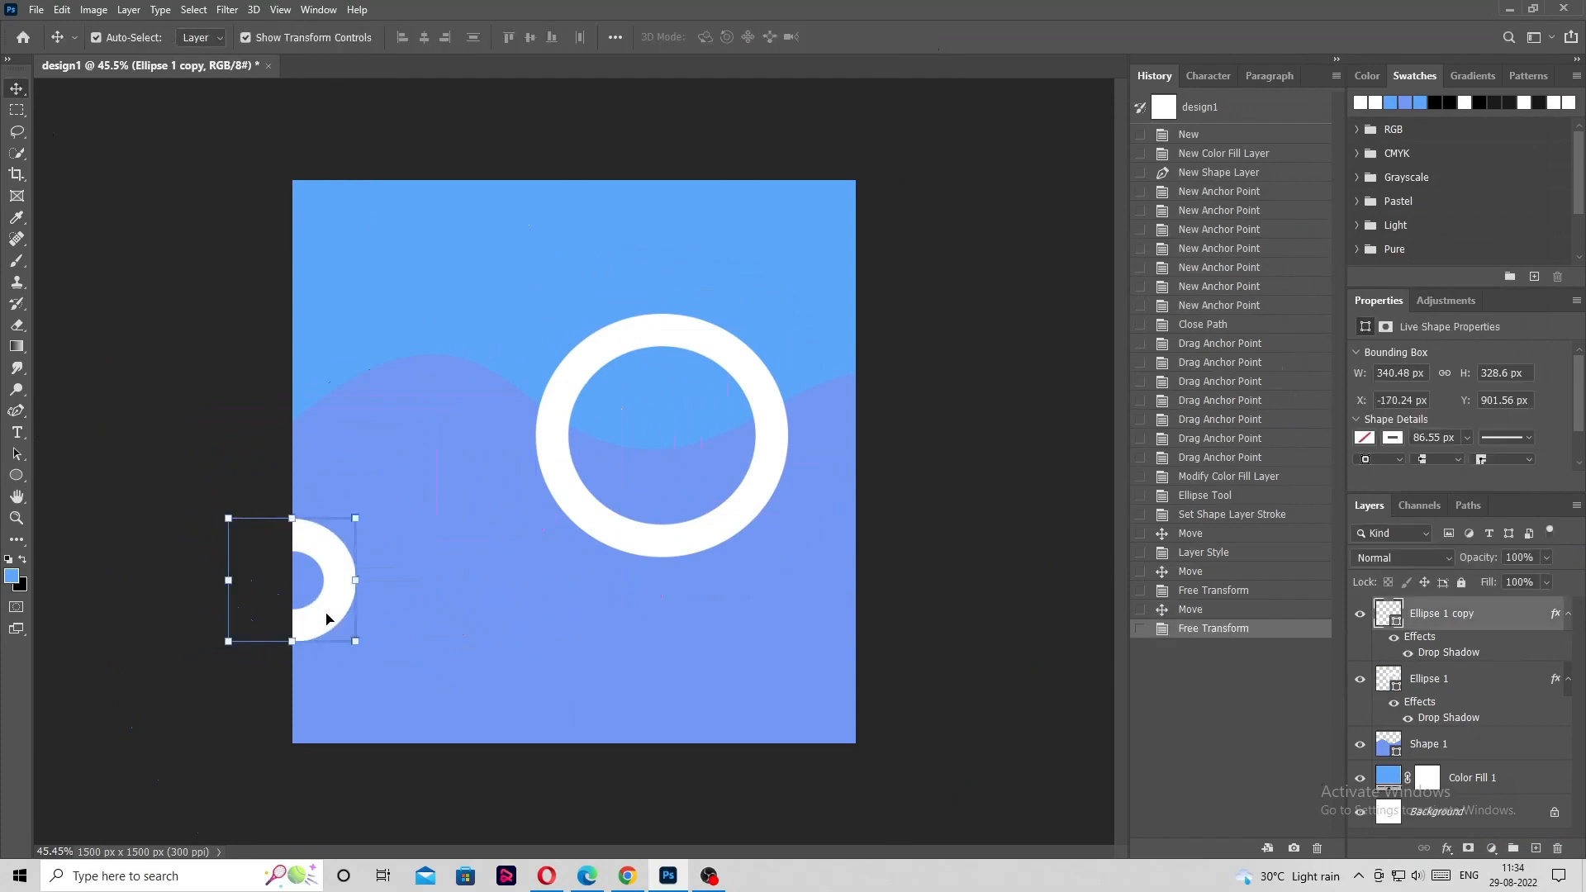
# Duplicate the small ring onto the bottom canvas edge and again near the lower-right corner, scaling the corner copy to about 245 x 237 px.
pyautogui.moveTo(327, 618); pyautogui.dragTo(622, 771)
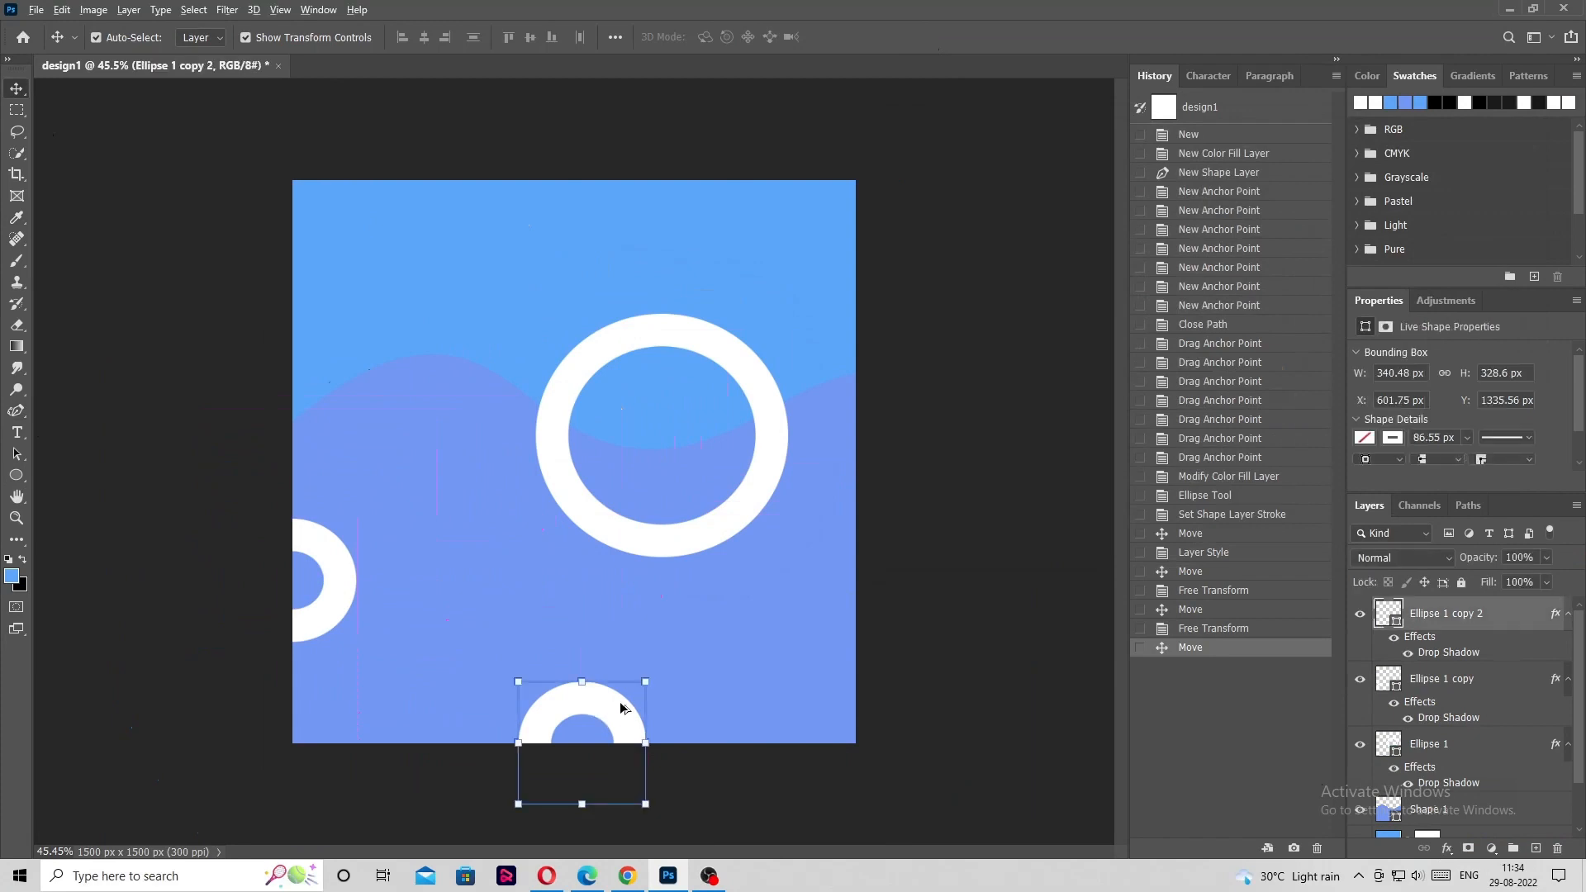
pyautogui.moveTo(621, 708); pyautogui.dragTo(804, 606)
pyautogui.moveTo(701, 582); pyautogui.dragTo(741, 612)
pyautogui.moveTo(743, 611); pyautogui.dragTo(742, 611)
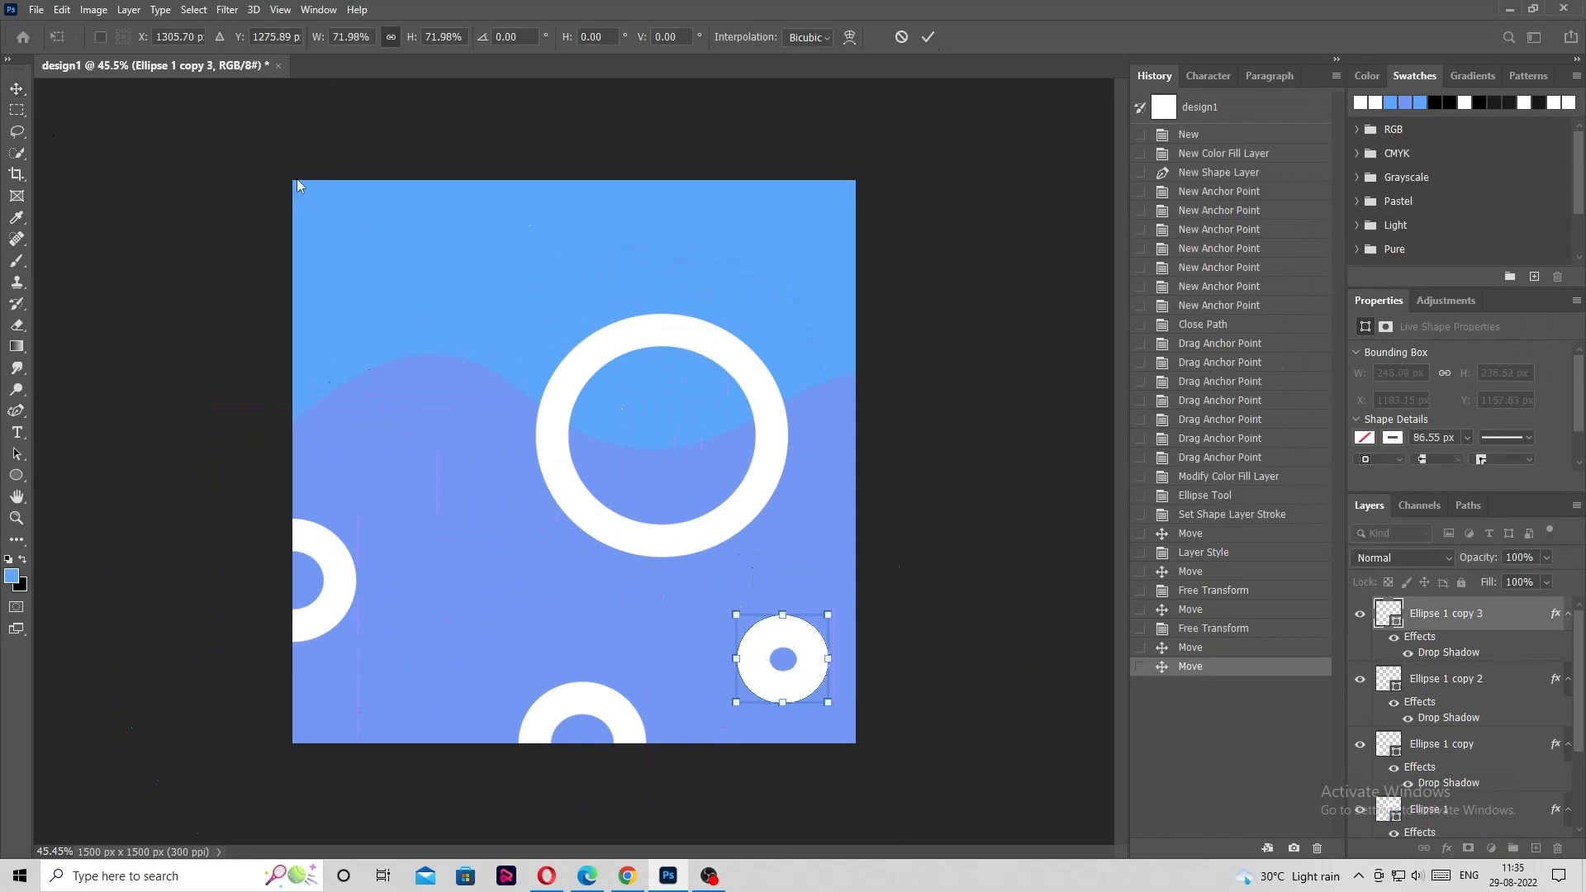
pyautogui.doubleClick(777, 645)
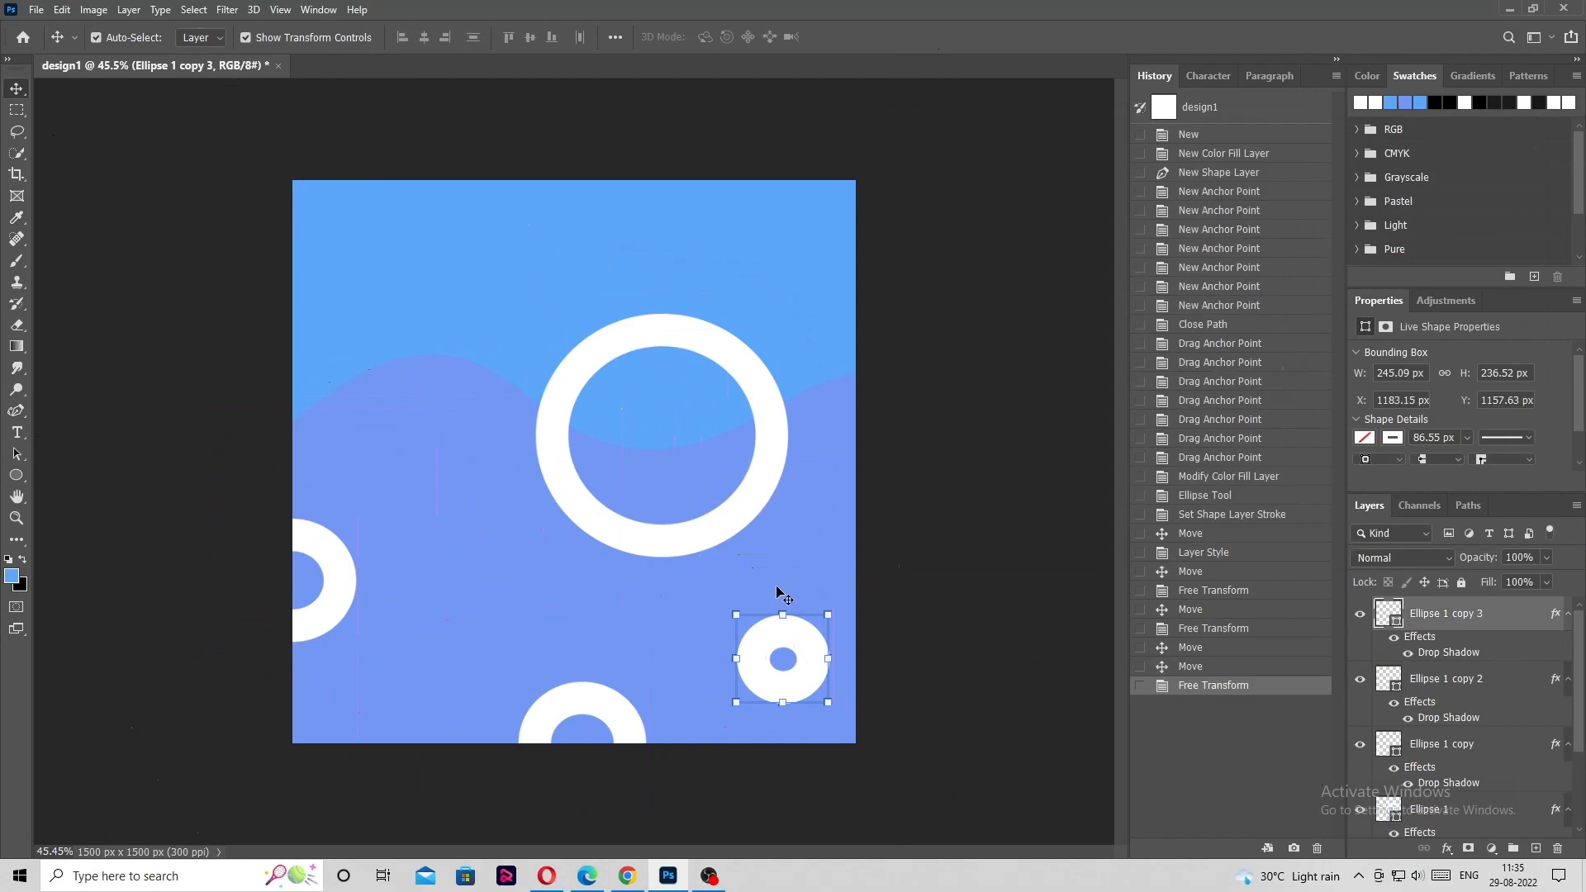
# Reduce the lower-right ring's stroke to 42.89 px and deselect it.
pyautogui.click(17, 475)
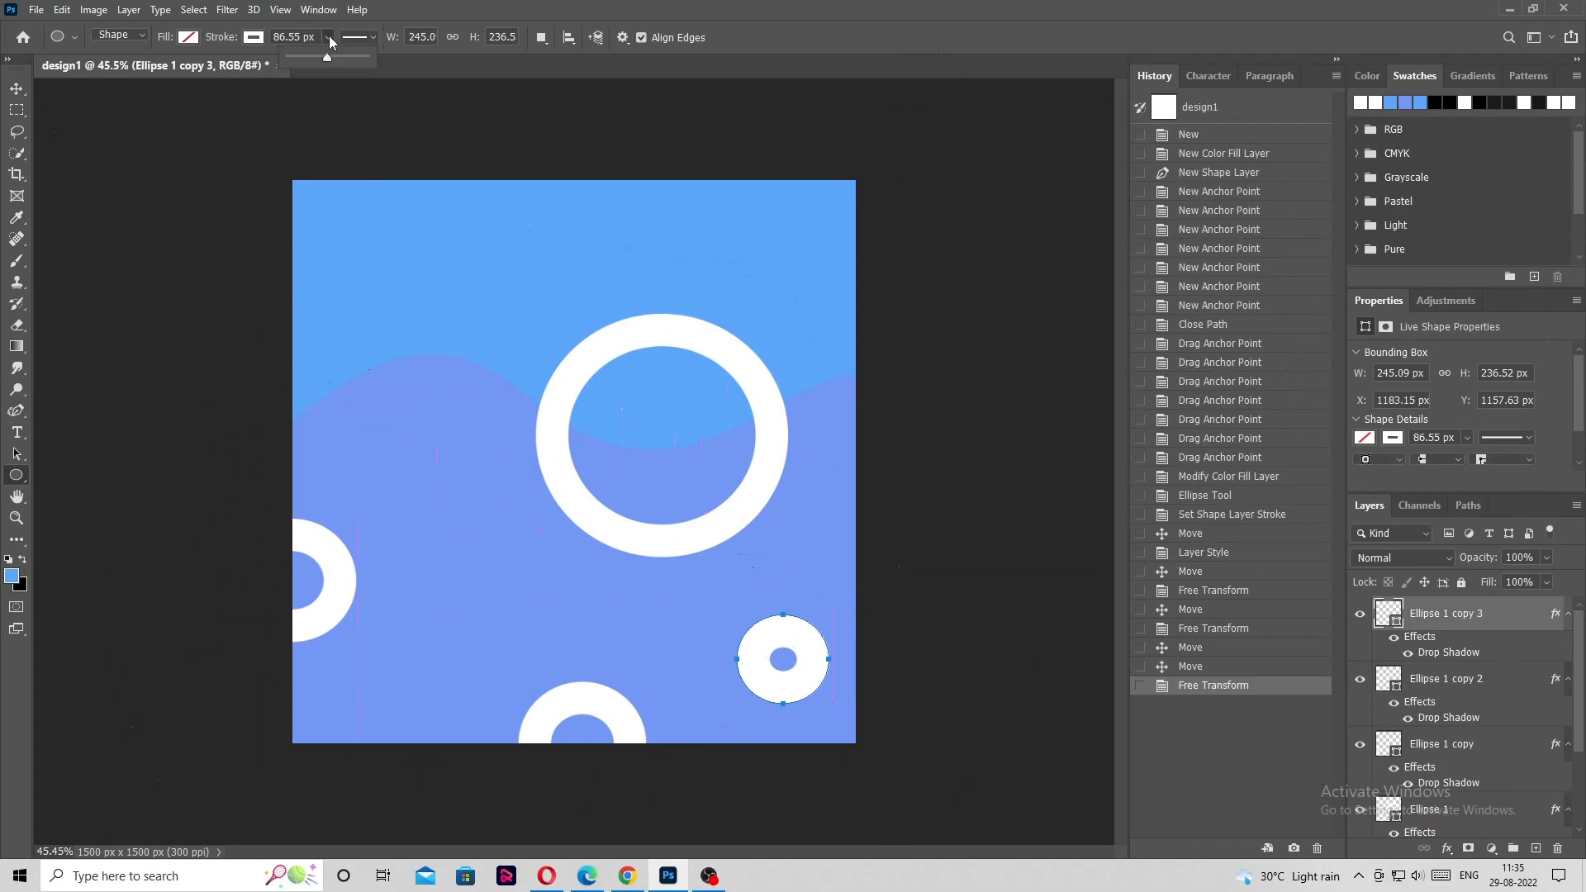
pyautogui.moveTo(326, 60); pyautogui.dragTo(314, 59)
pyautogui.click(17, 89)
pyautogui.click(259, 630)
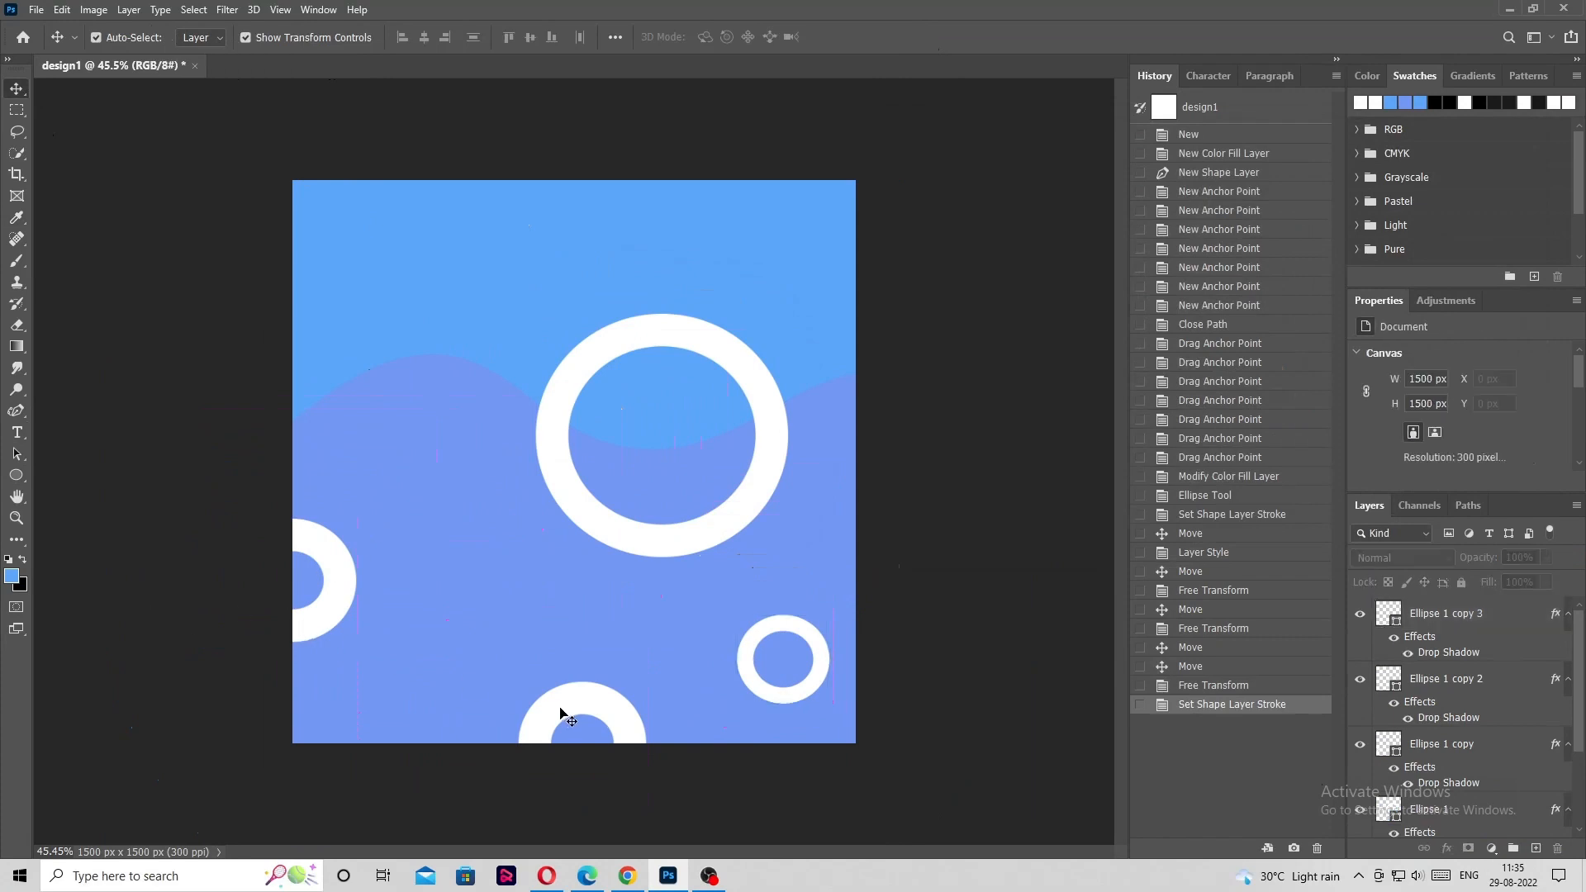
# Rearrange the small rings: raise the left-edge one, shift the bottom one left and up, lower the lower-right one, then deselect.
pyautogui.moveTo(560, 712); pyautogui.dragTo(462, 644)
pyautogui.moveTo(327, 556); pyautogui.dragTo(323, 488)
pyautogui.moveTo(461, 645); pyautogui.dragTo(440, 670)
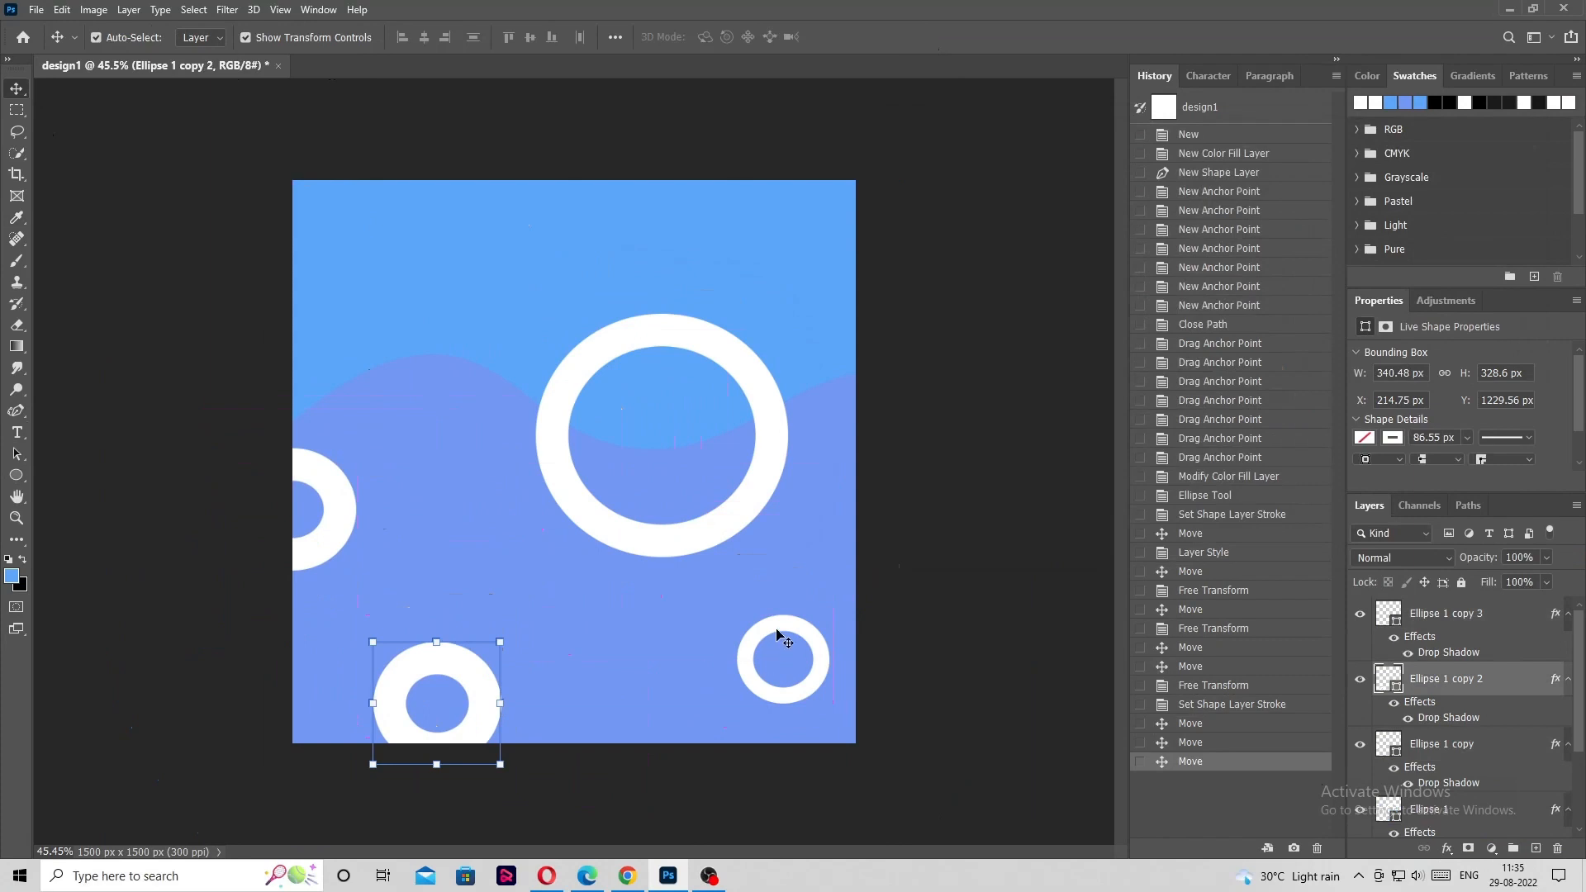
pyautogui.moveTo(783, 636)
pyautogui.mouseDown()
pyautogui.moveTo(741, 642)
pyautogui.moveTo(781, 657)
pyautogui.mouseUp()
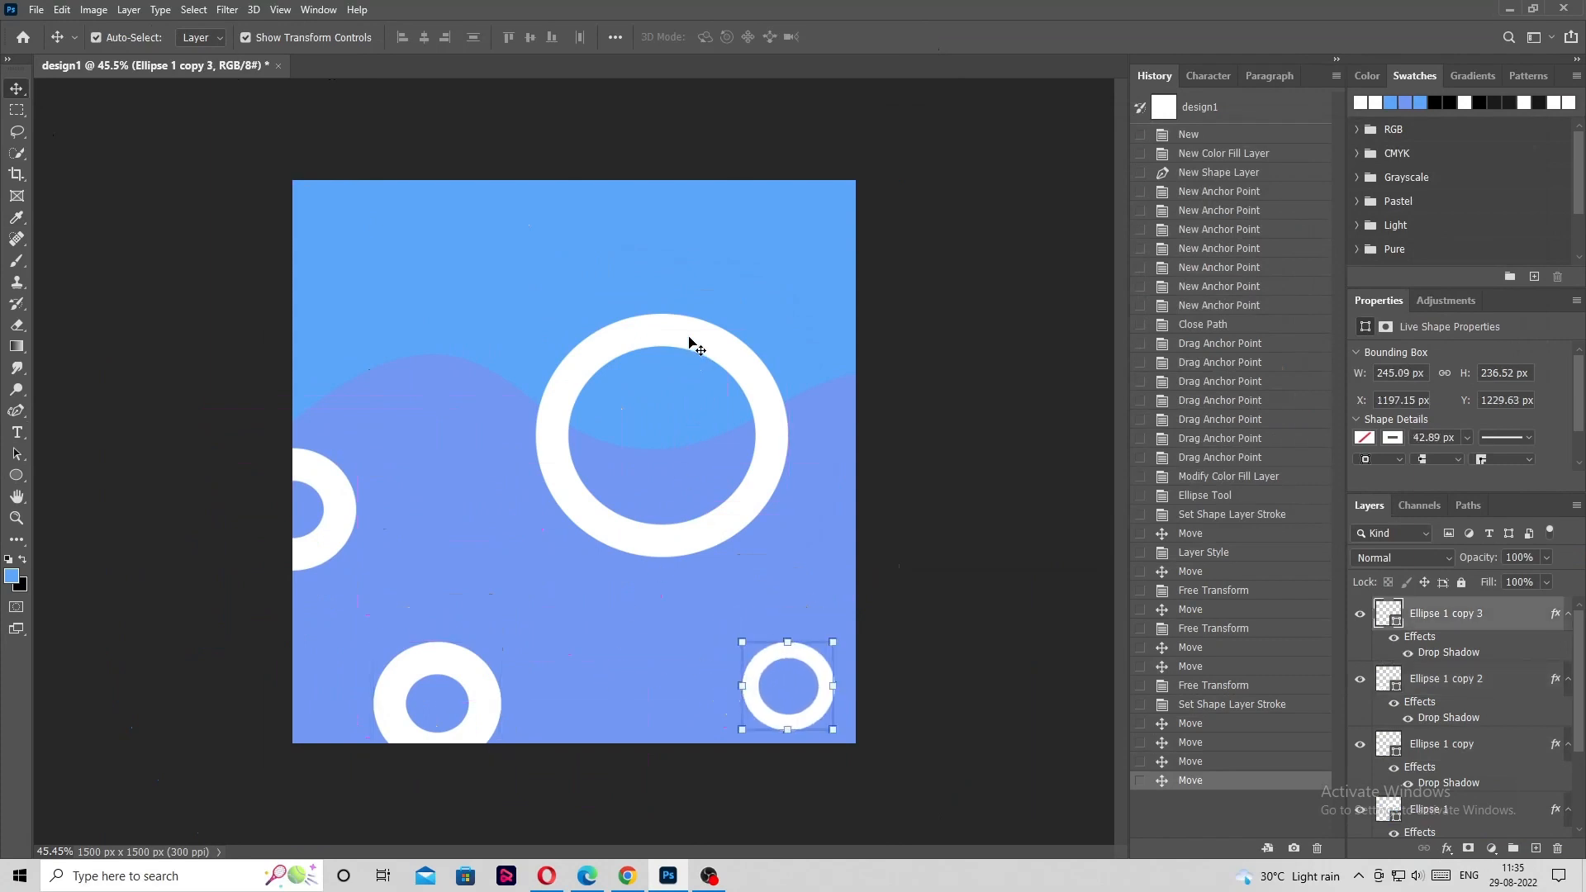
pyautogui.moveTo(691, 338)
pyautogui.mouseDown()
pyautogui.moveTo(686, 291)
pyautogui.moveTo(680, 326)
pyautogui.mouseUp()
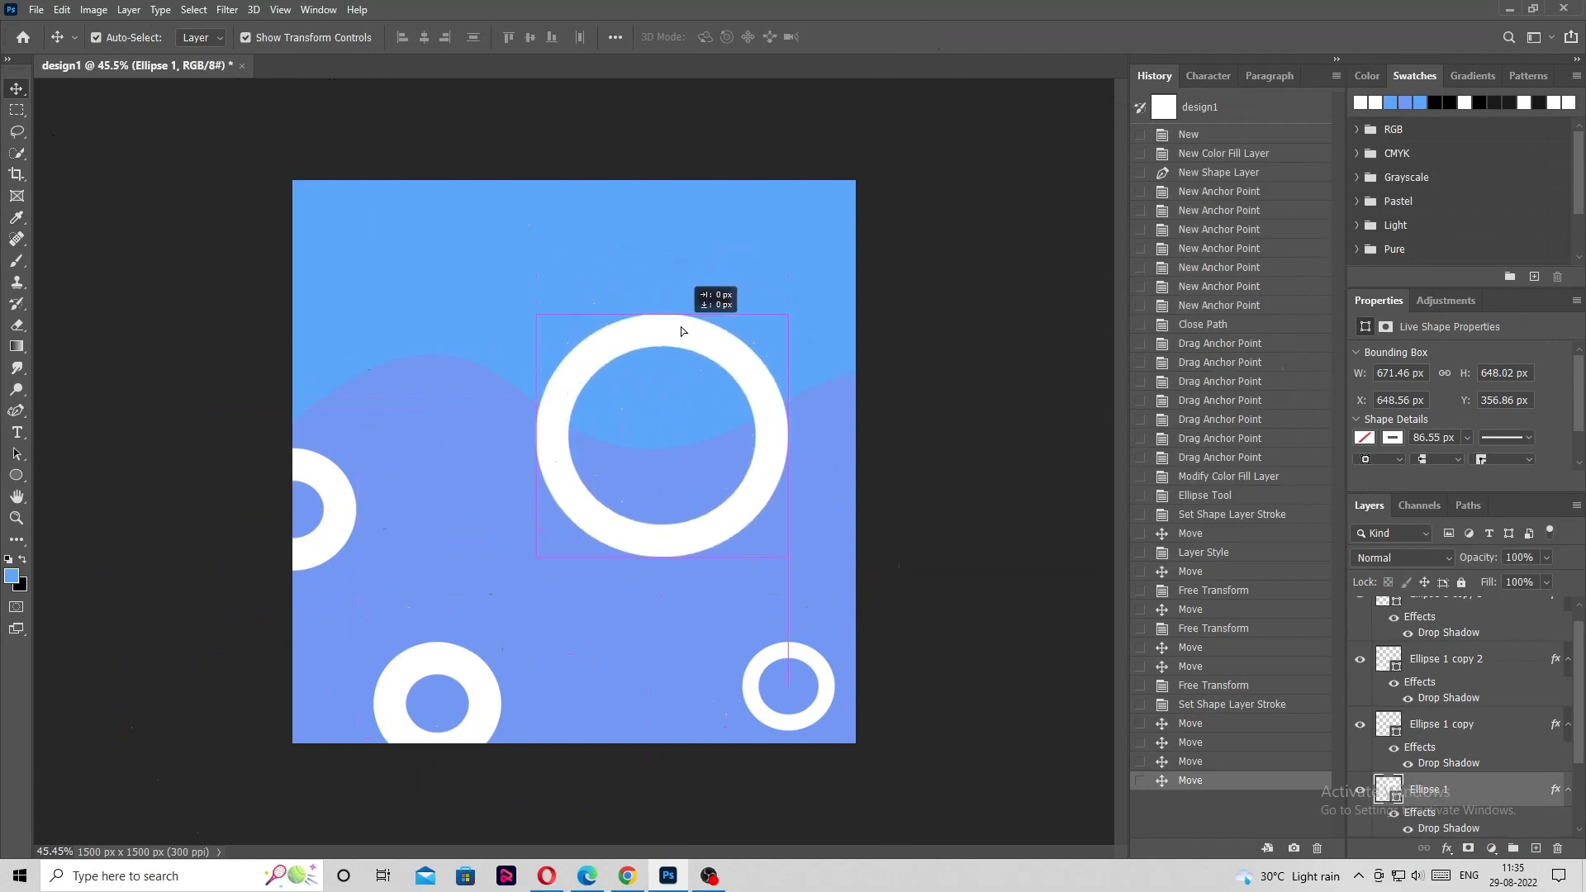
pyautogui.click(347, 576)
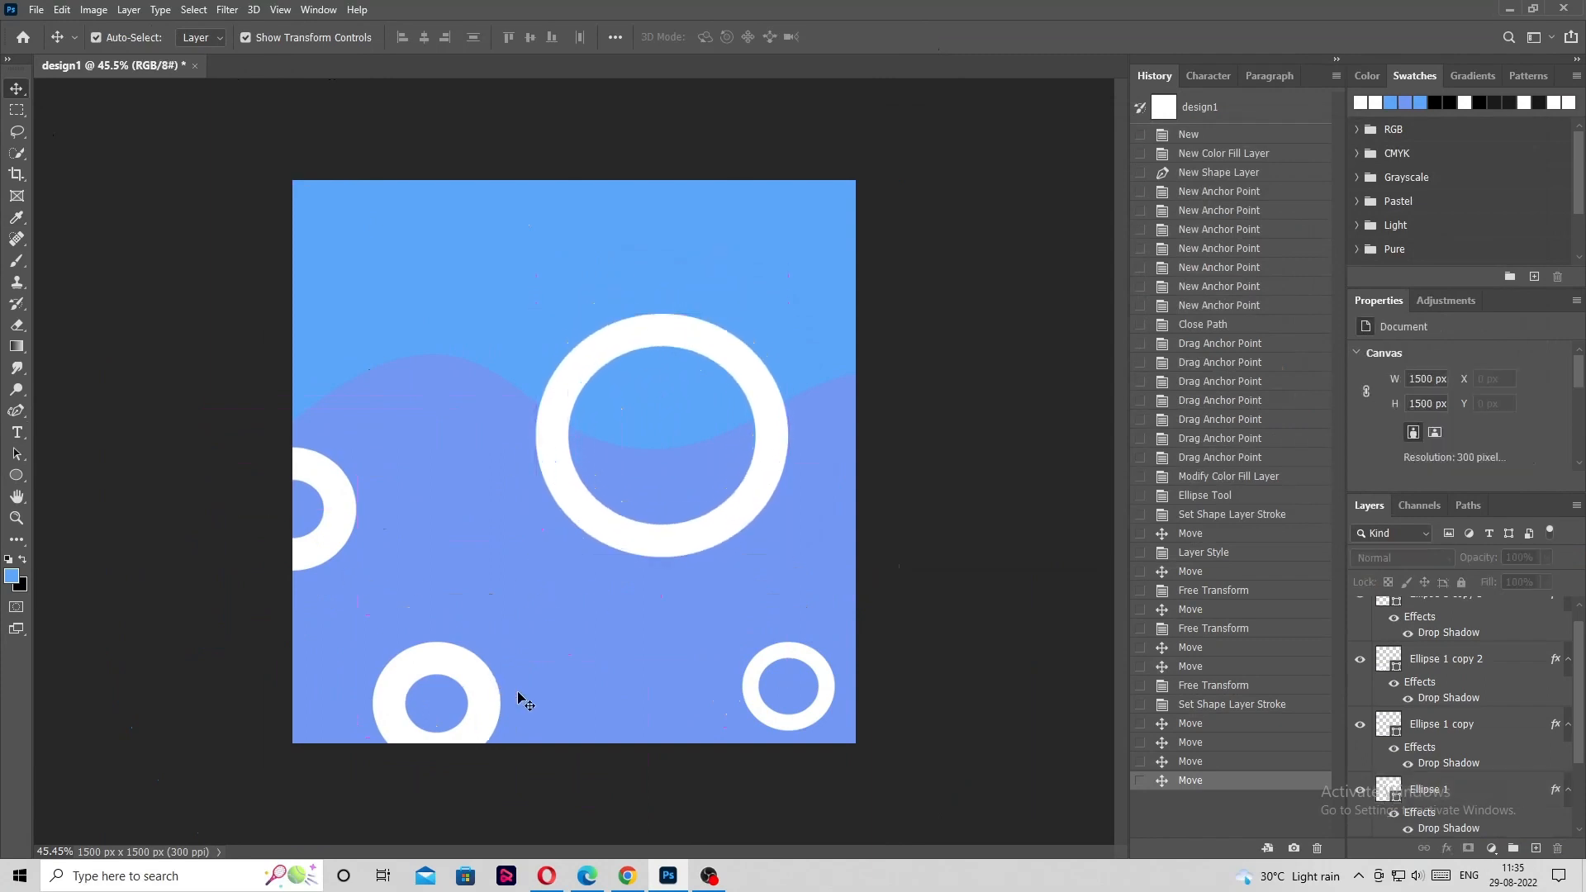
# Make a solid white dot about 57 x 55 px from a copy of the lower-right ring, using a 1200 px stroke.
pyautogui.click(768, 665)
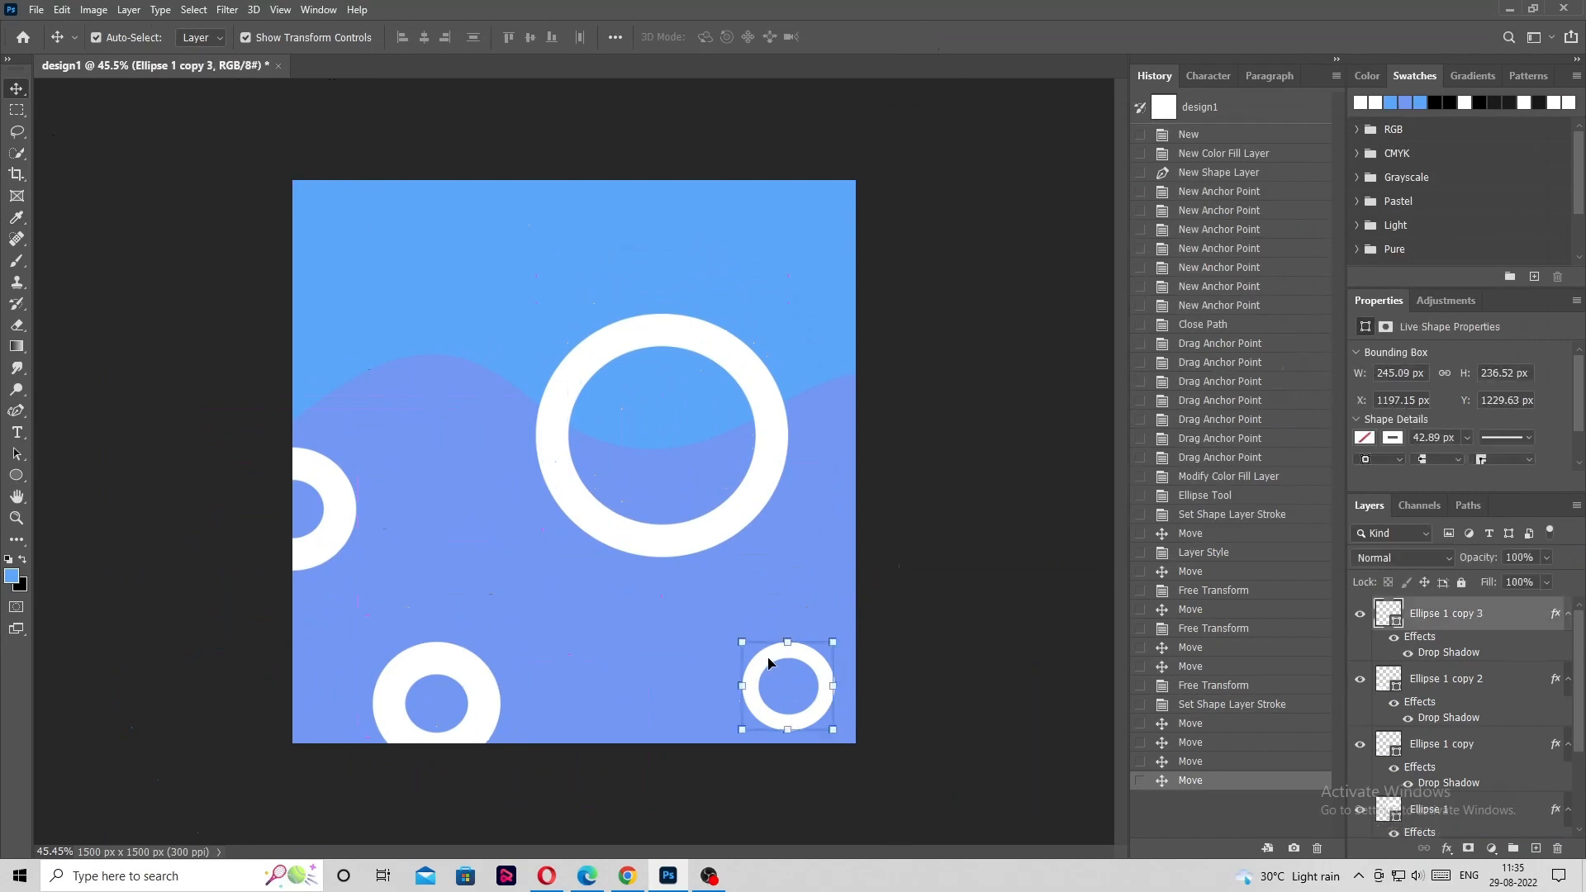
pyautogui.moveTo(754, 665); pyautogui.dragTo(591, 629)
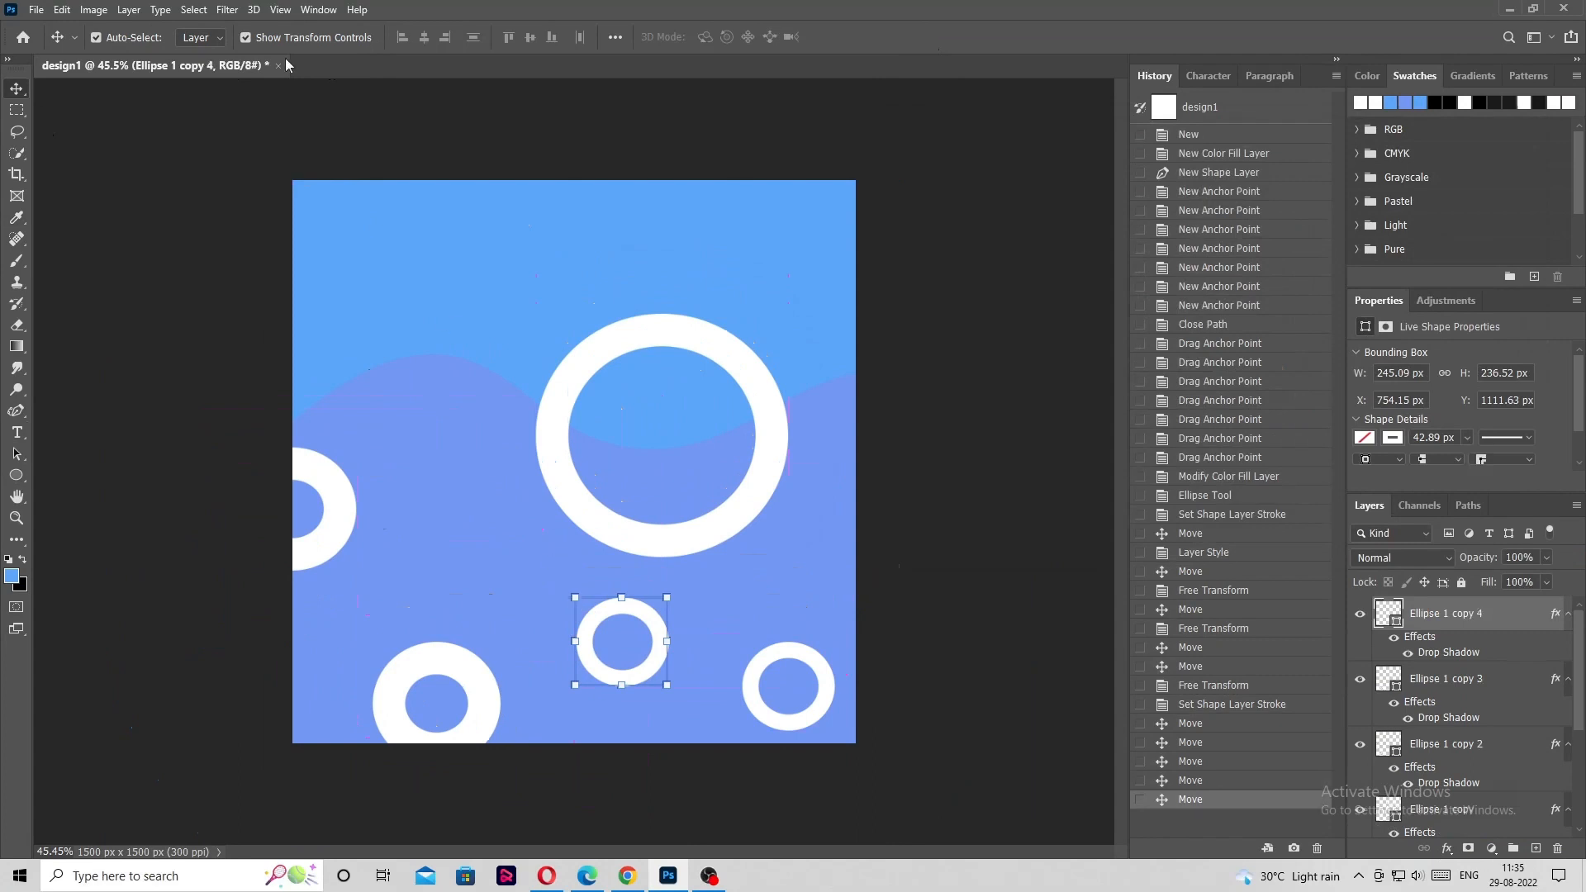
pyautogui.click(16, 475)
pyautogui.click(327, 38)
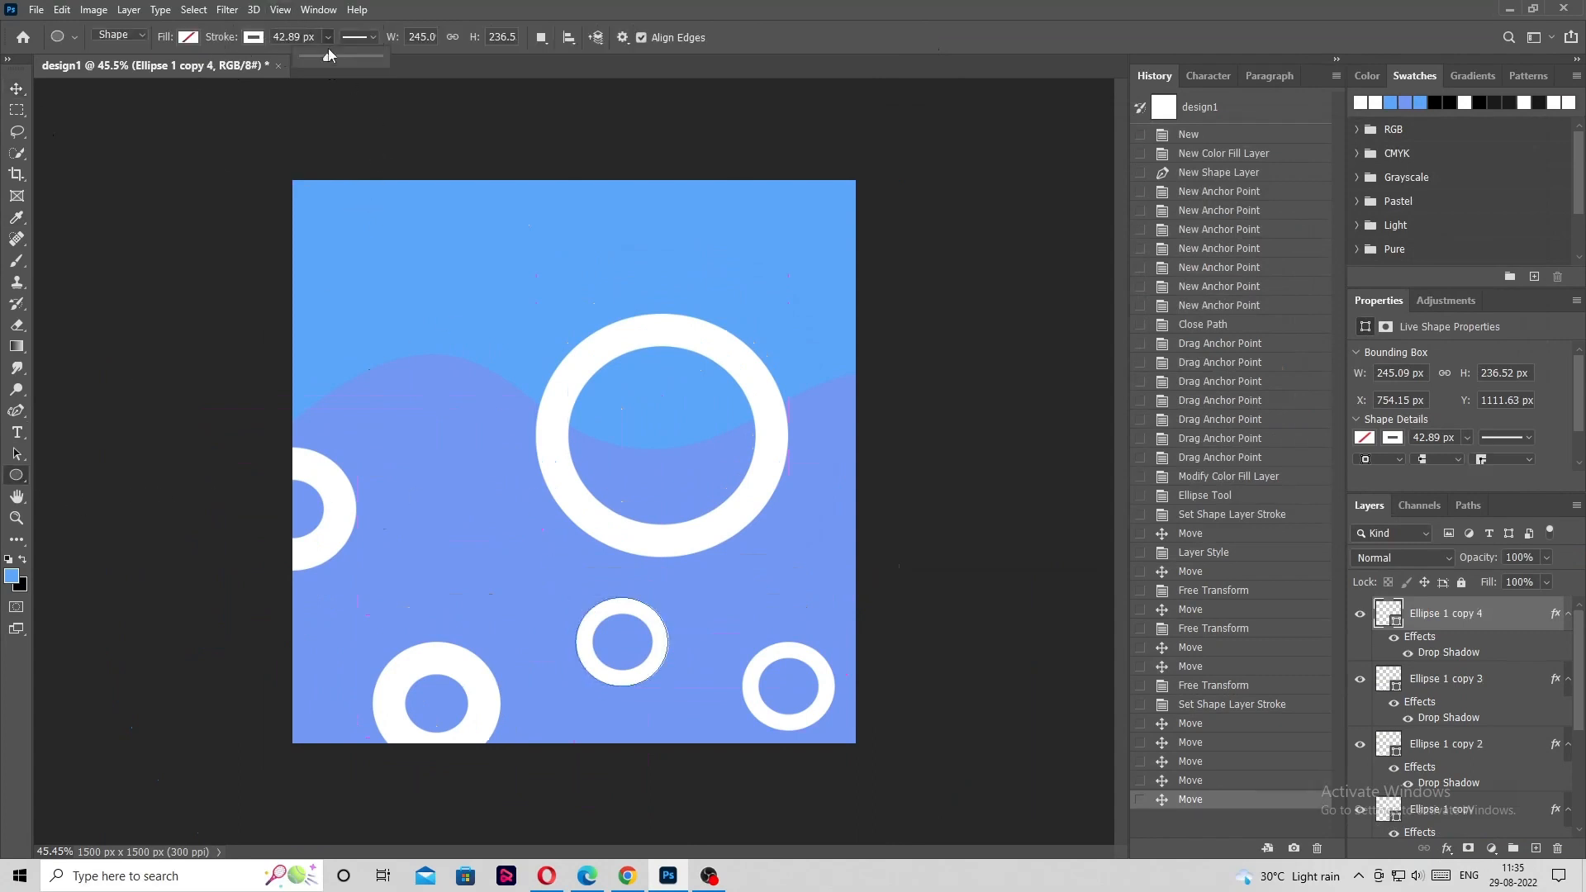
pyautogui.moveTo(326, 59); pyautogui.dragTo(389, 61)
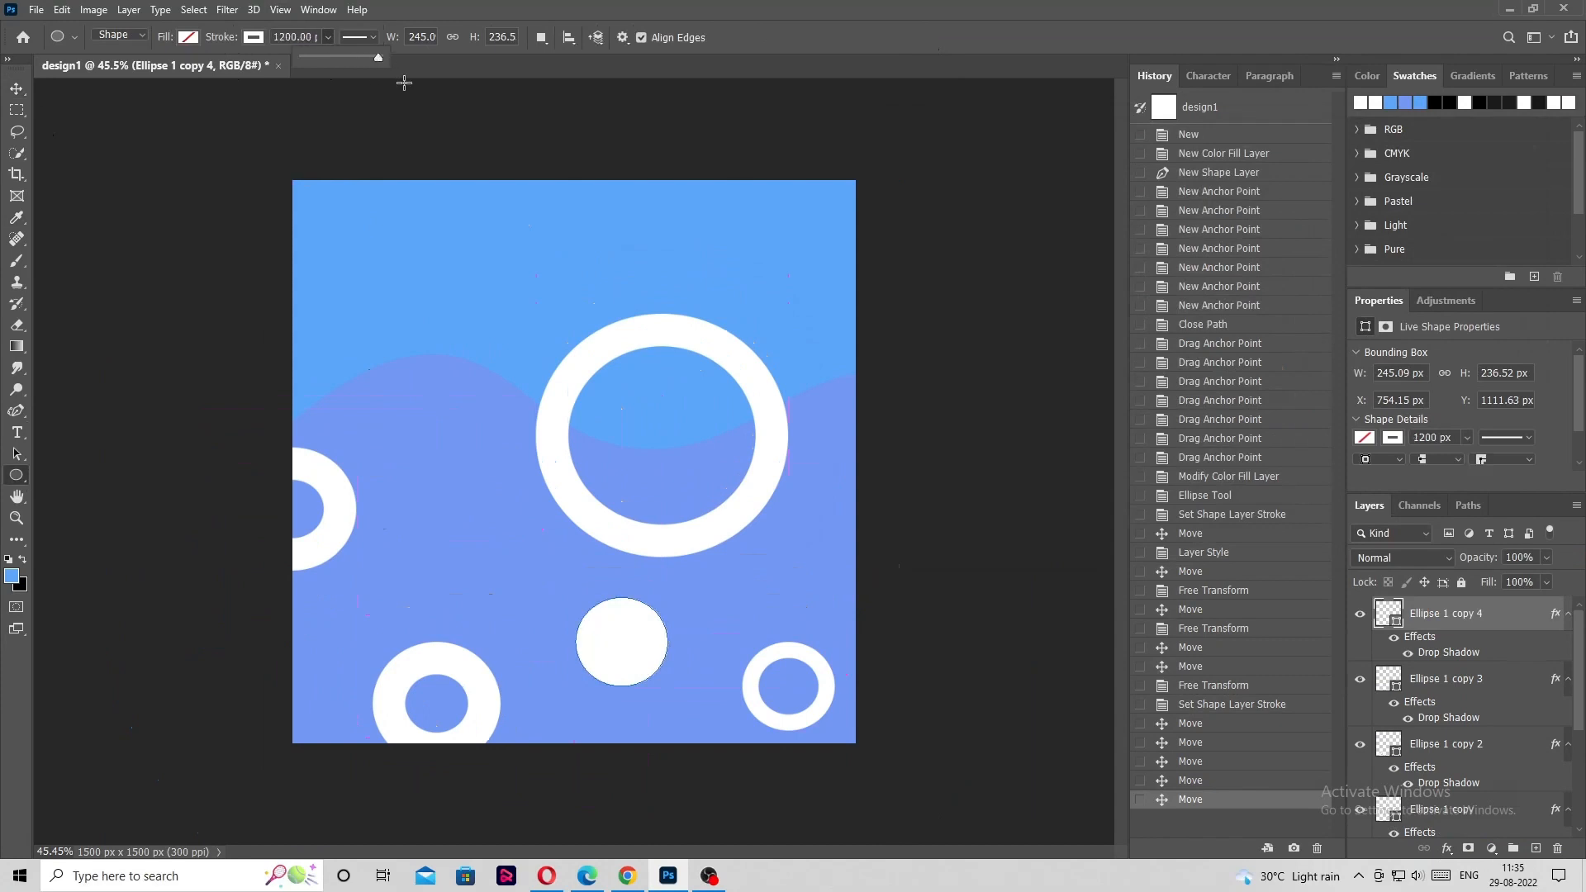
pyautogui.click(17, 88)
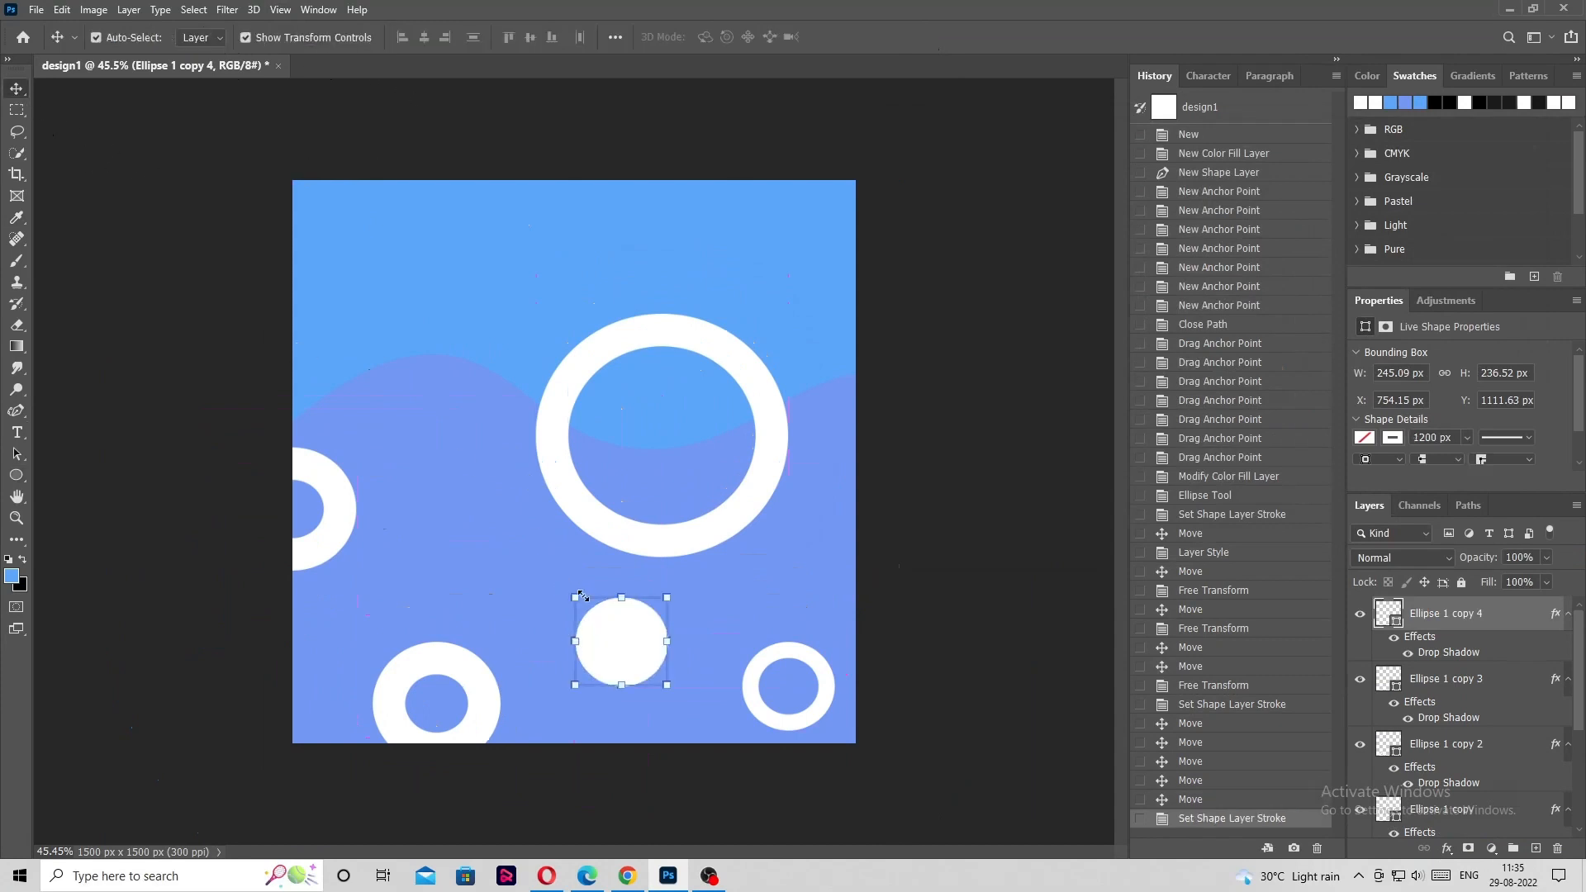
pyautogui.moveTo(575, 597); pyautogui.dragTo(648, 664)
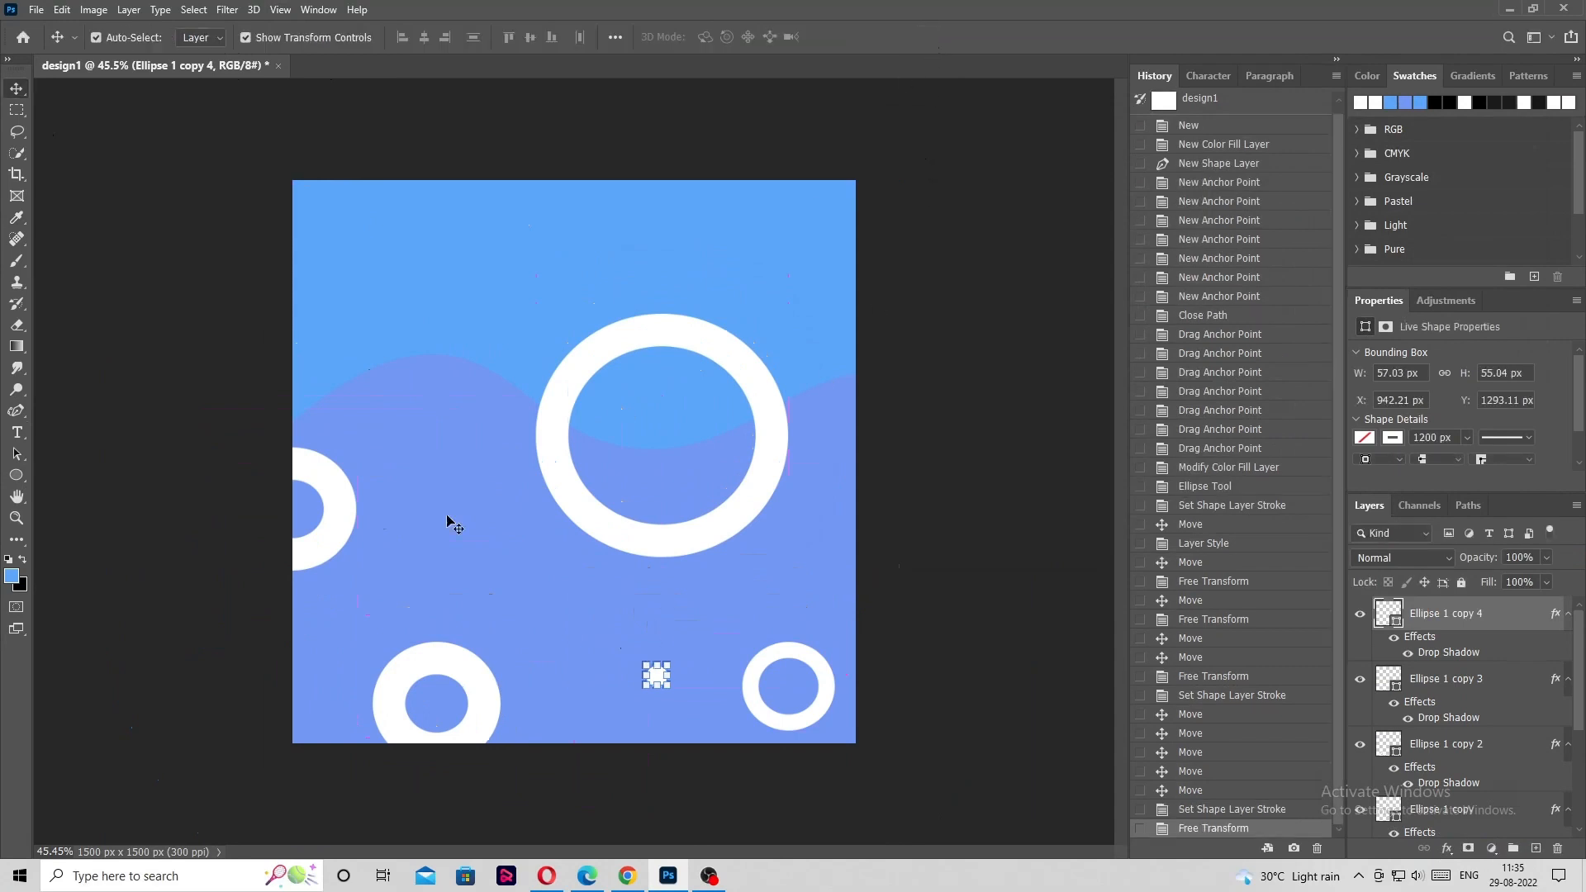
# Duplicate the solid white dot onto the left wave crest and again near the canvas's top edge, then deselect.
pyautogui.click(928, 36)
pyautogui.moveTo(658, 679); pyautogui.dragTo(425, 428)
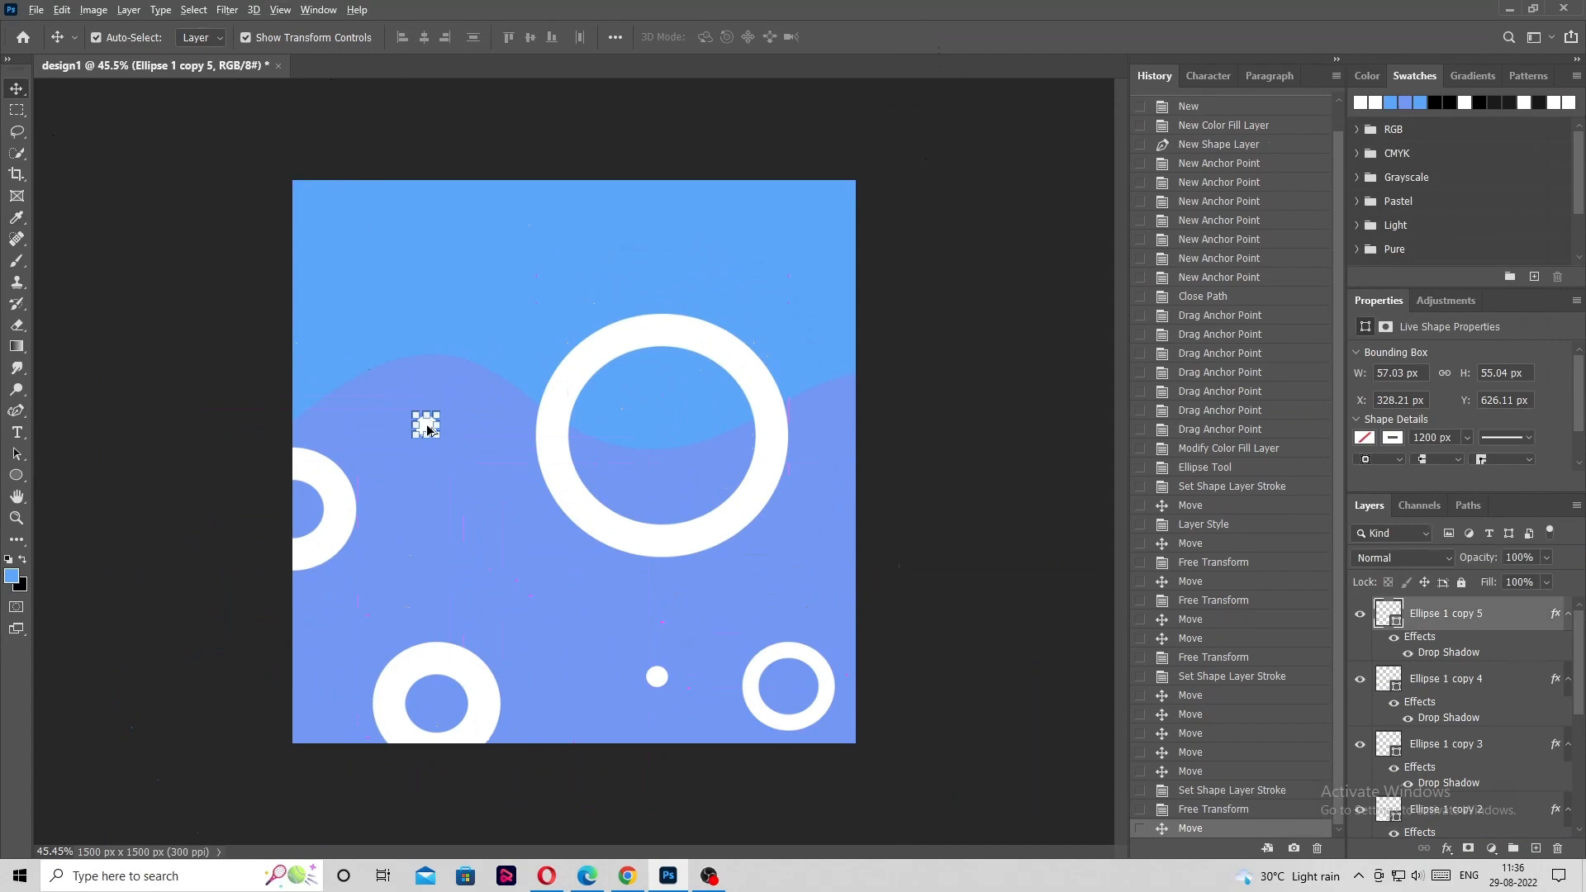
pyautogui.moveTo(426, 427); pyautogui.dragTo(524, 212)
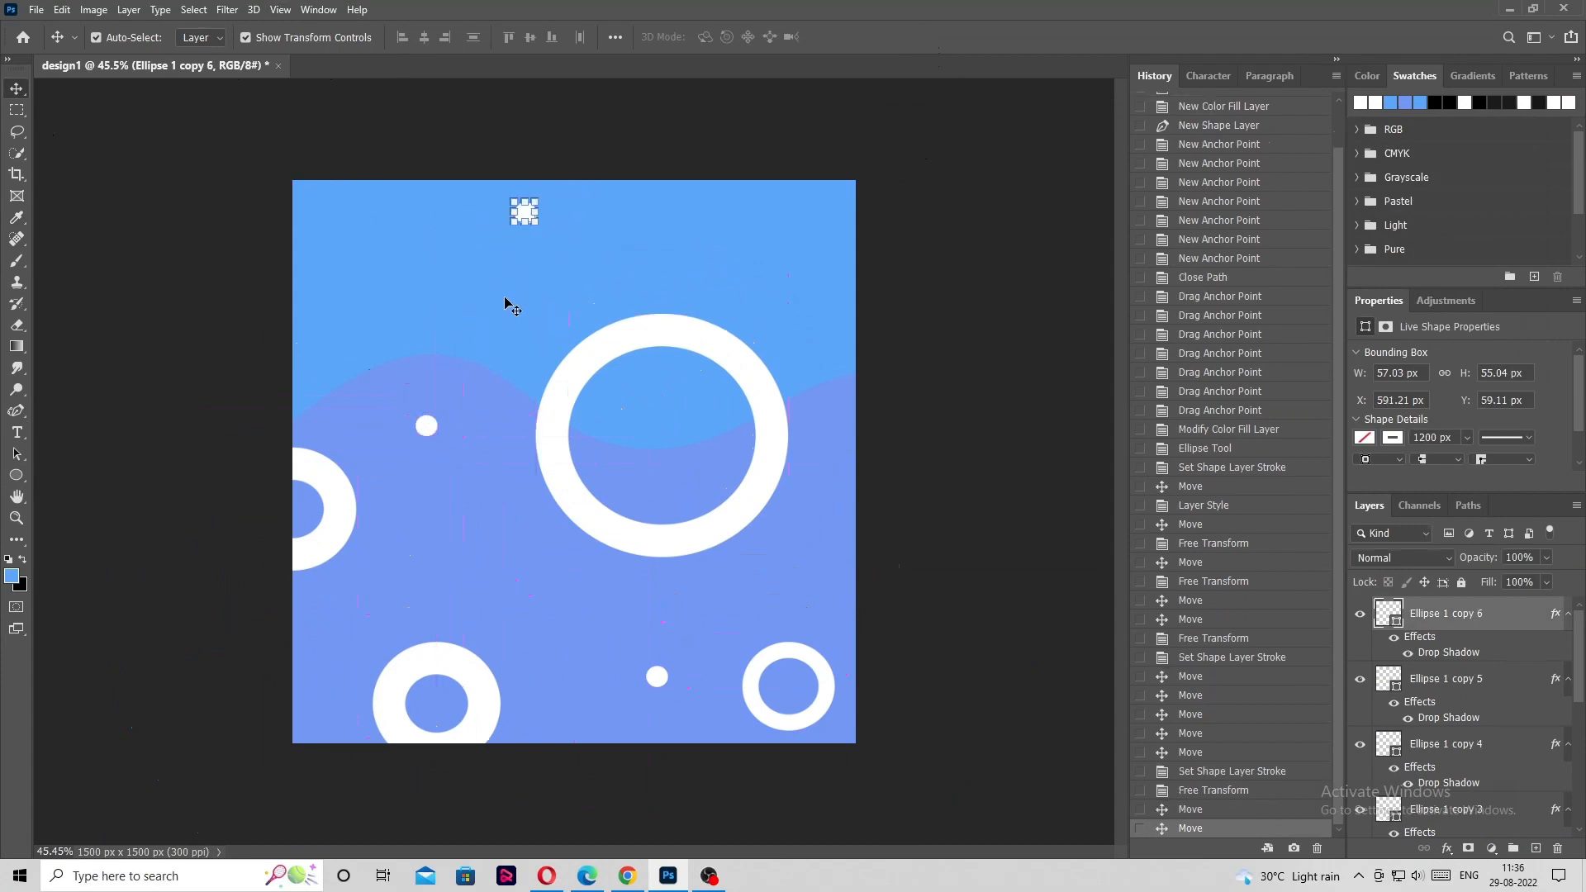
pyautogui.click(86, 165)
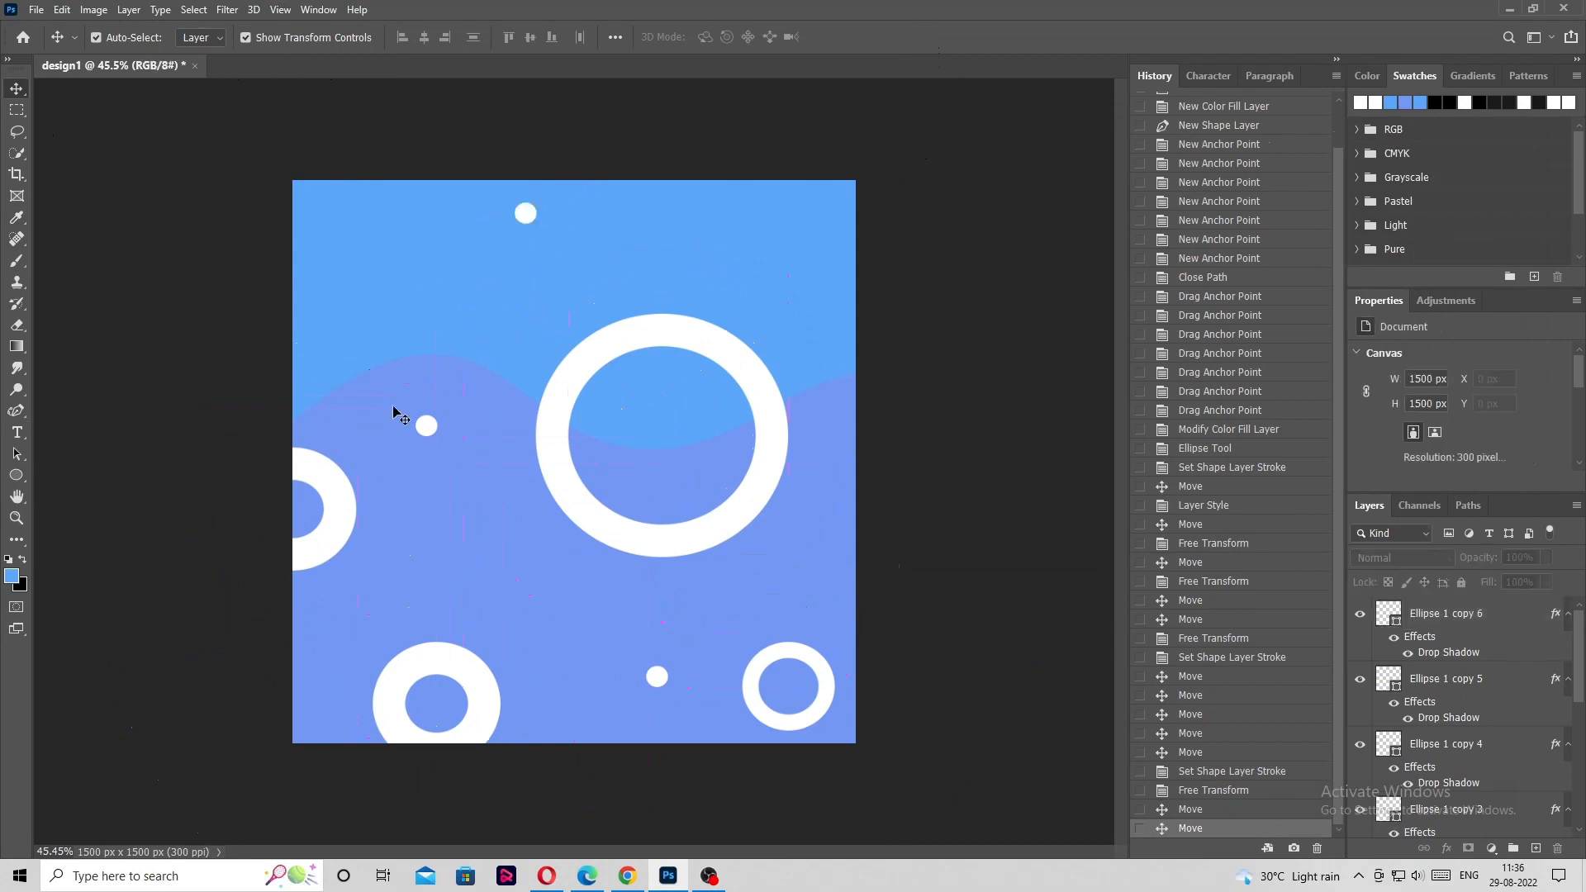
# Place another copy of the lower white dot between the left-edge ring and the bottom ring, then deselect.
pyautogui.click(657, 679)
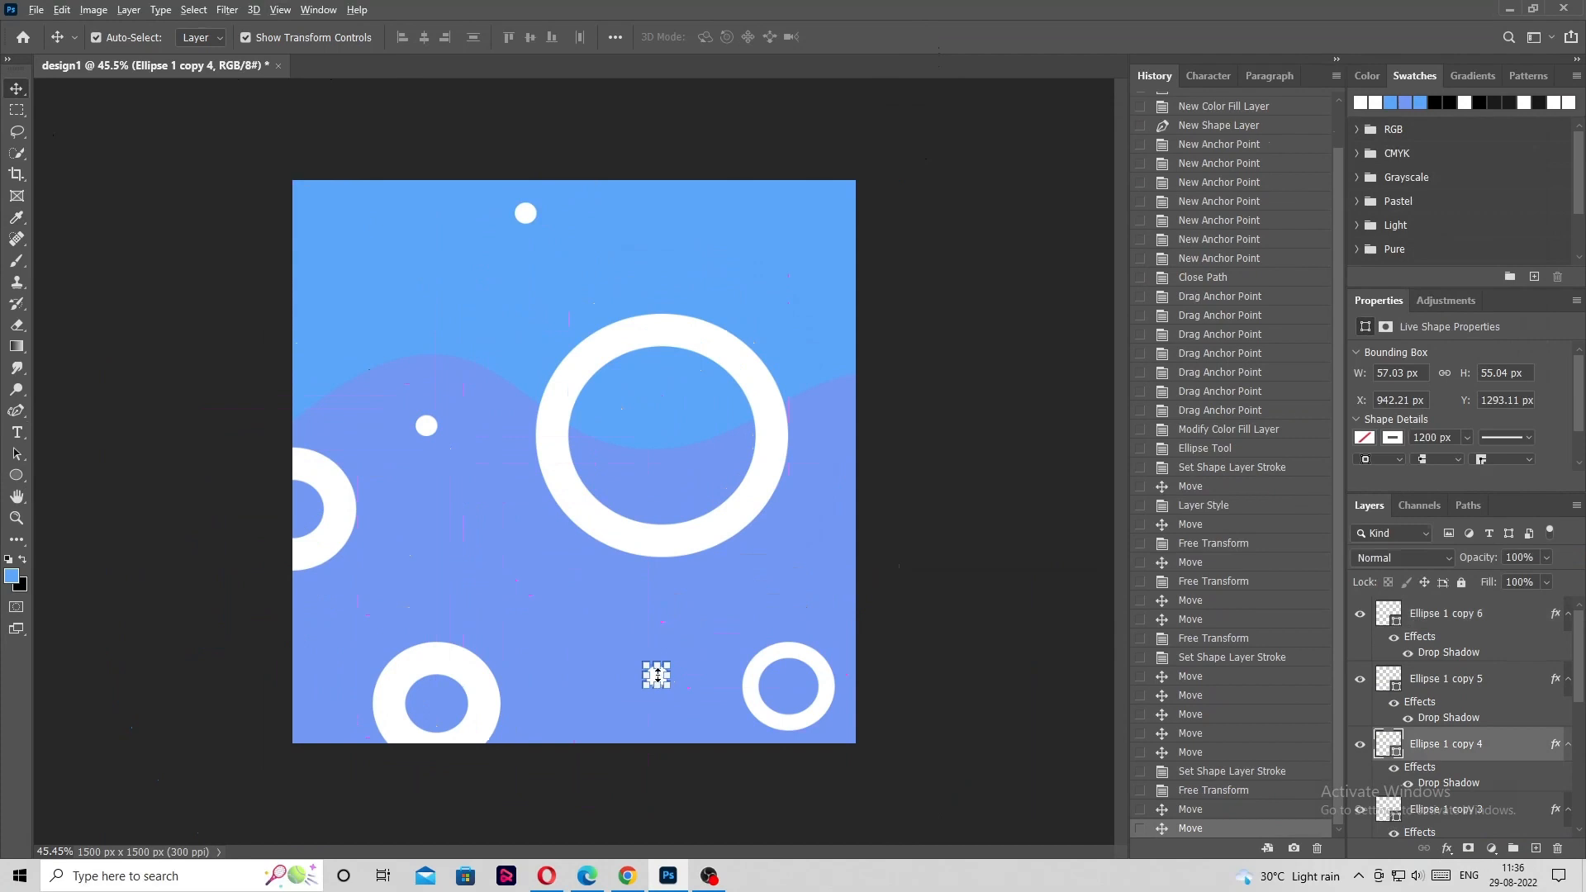
pyautogui.moveTo(657, 676); pyautogui.dragTo(368, 606)
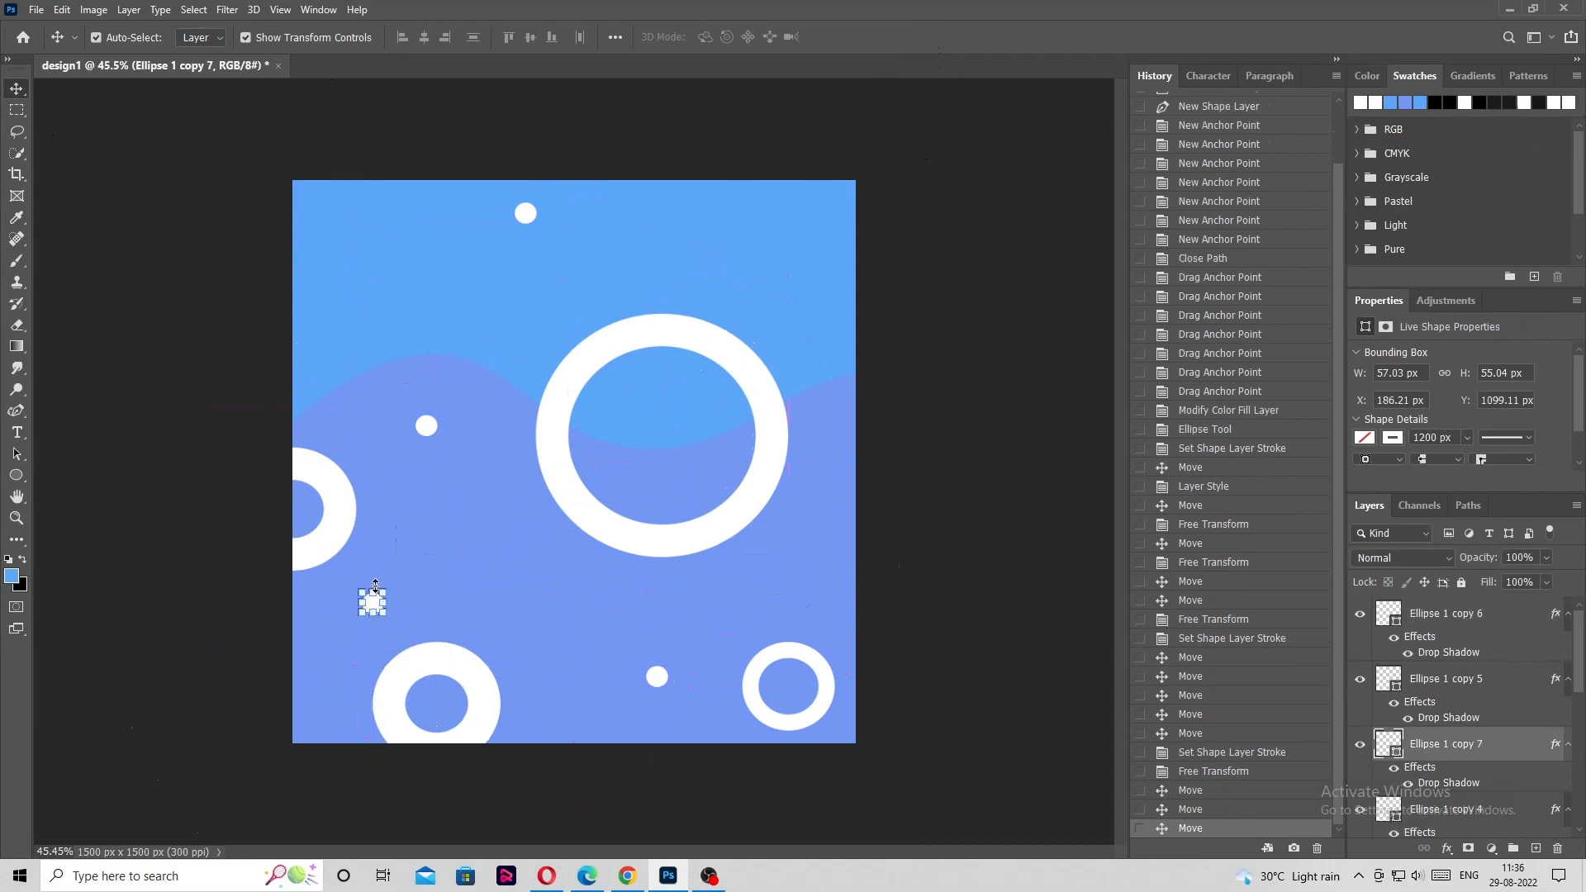
pyautogui.click(229, 350)
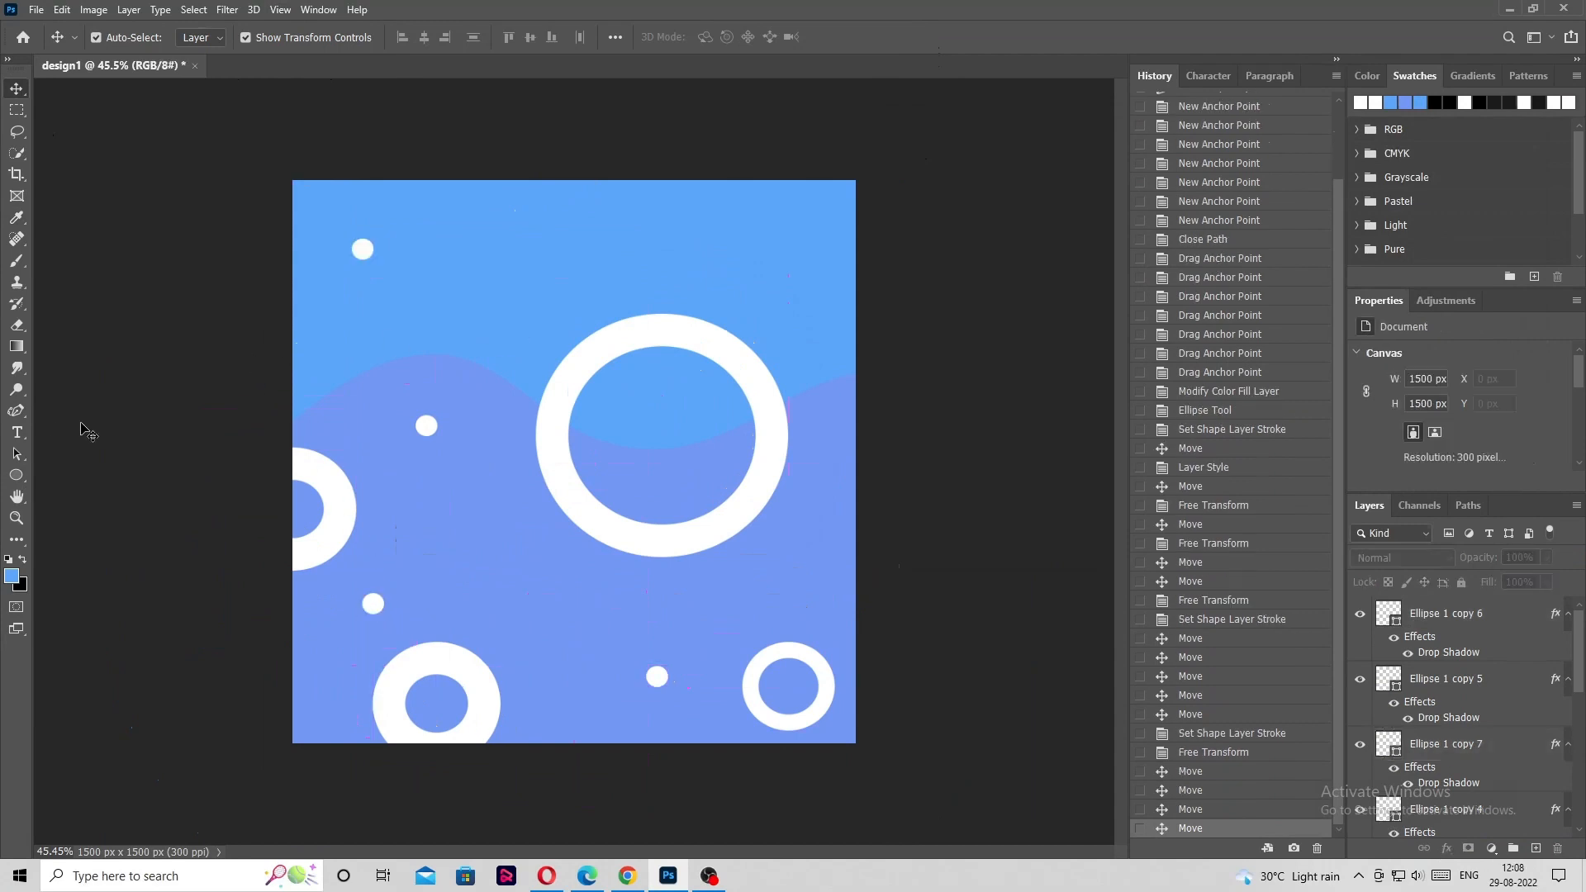
# Add a horizontal placeholder text layer over the lower part of the large ring and set its font to Poppins Black.
pyautogui.click(16, 432)
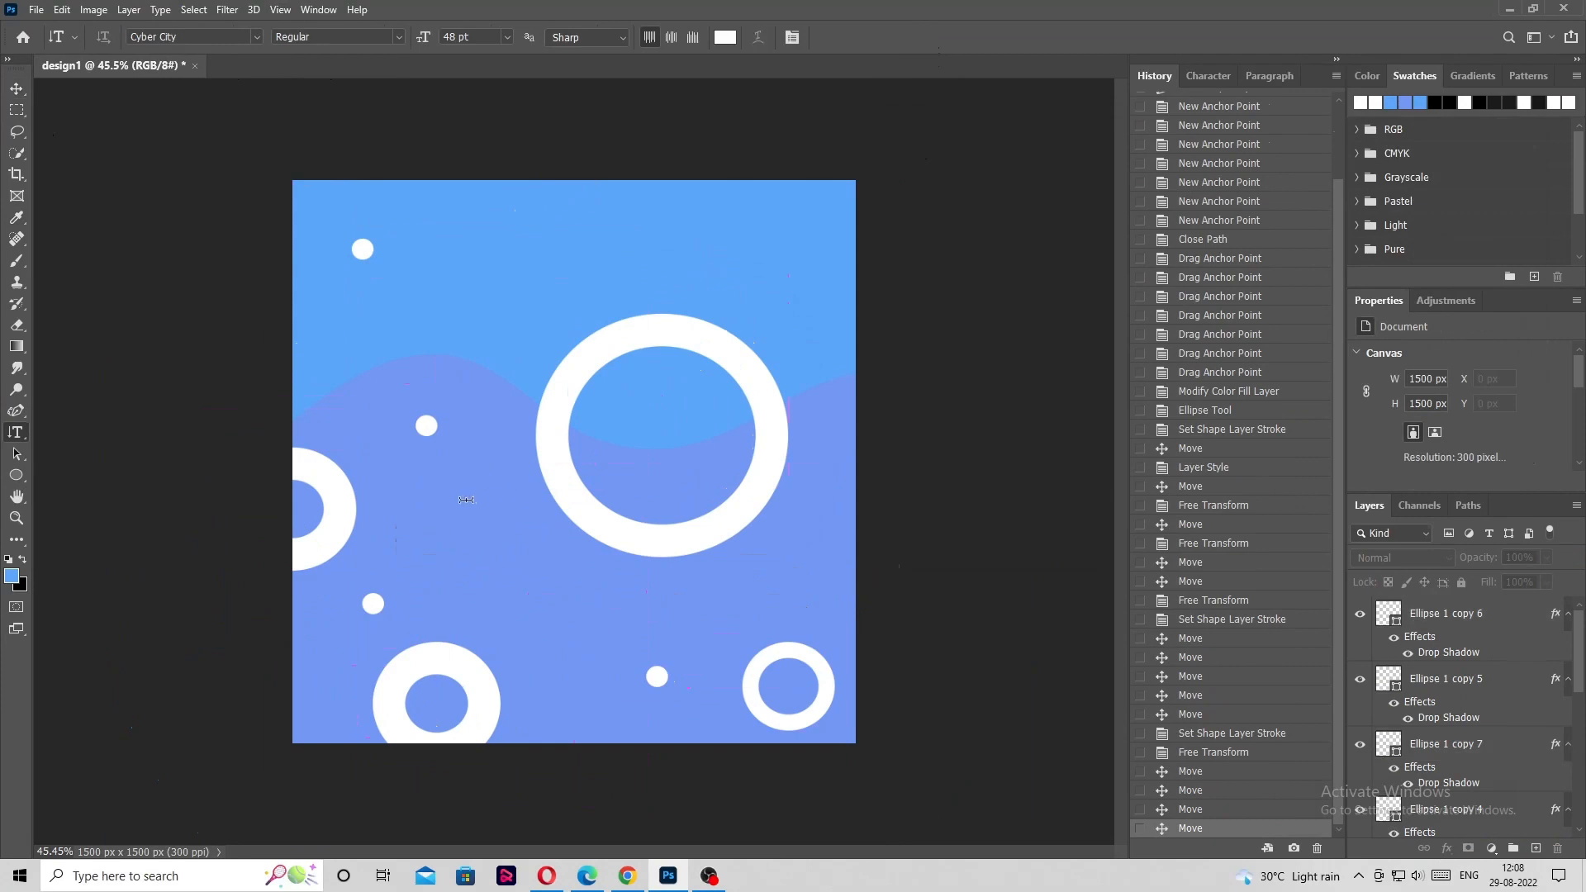
pyautogui.rightClick(16, 434)
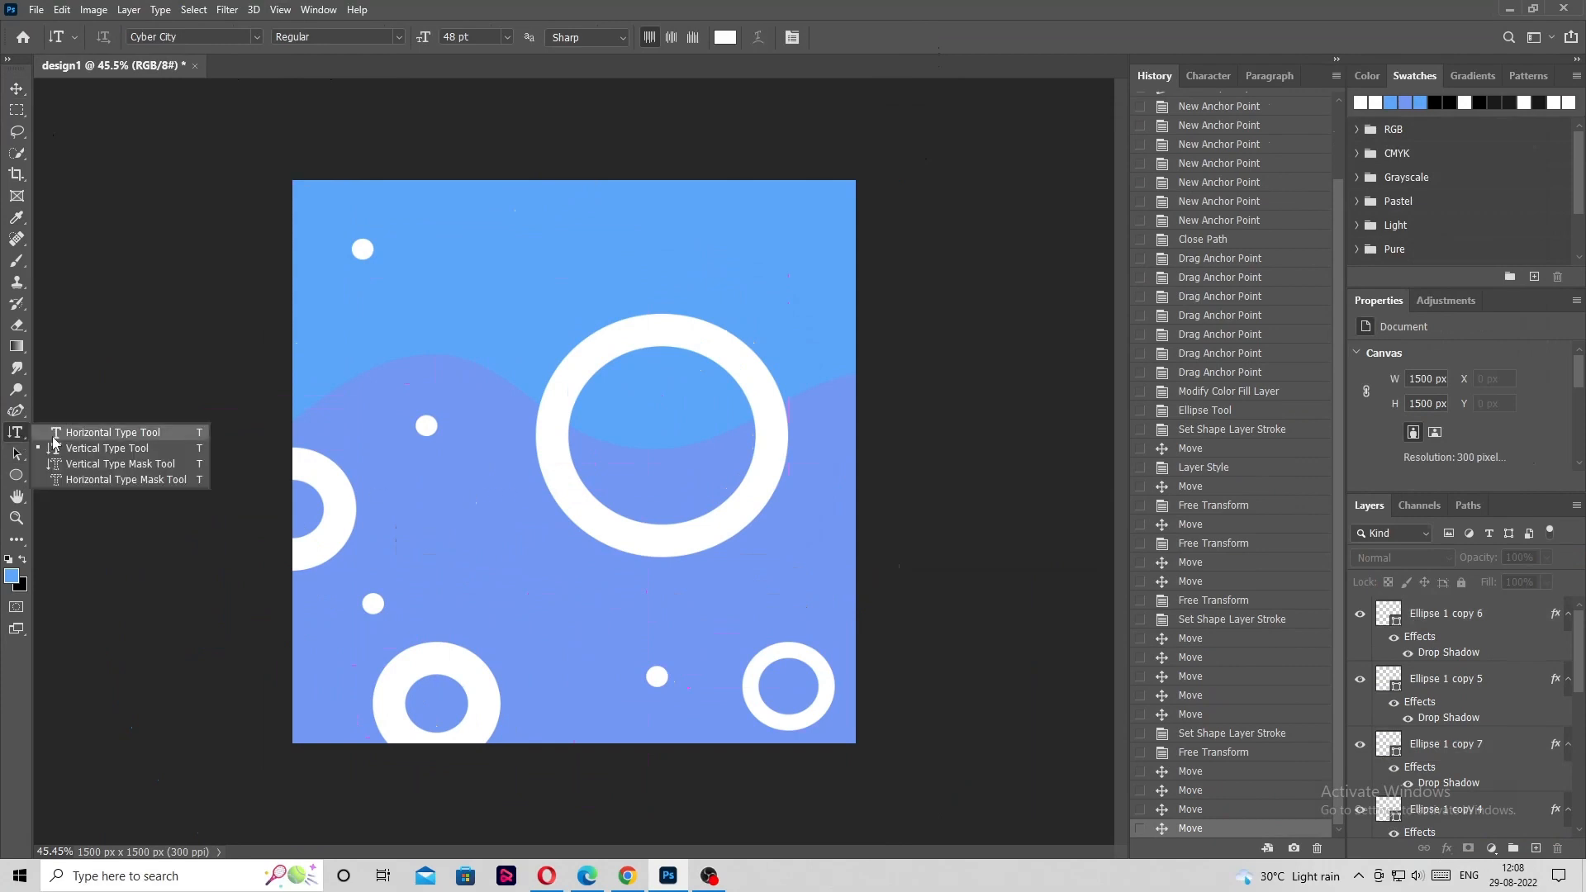
pyautogui.click(54, 435)
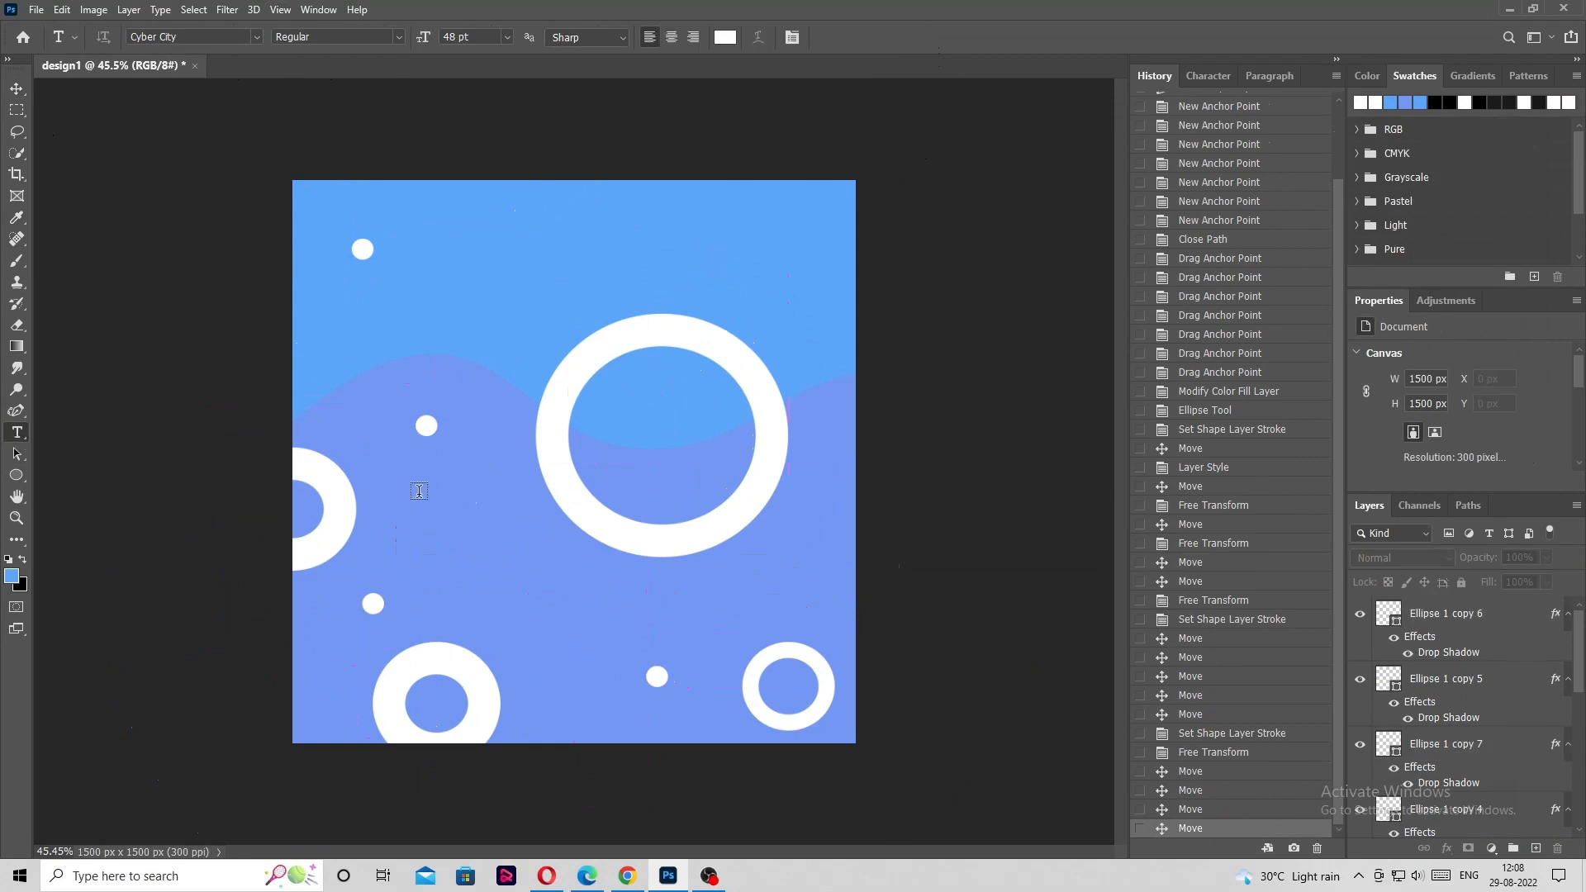
pyautogui.click(467, 534)
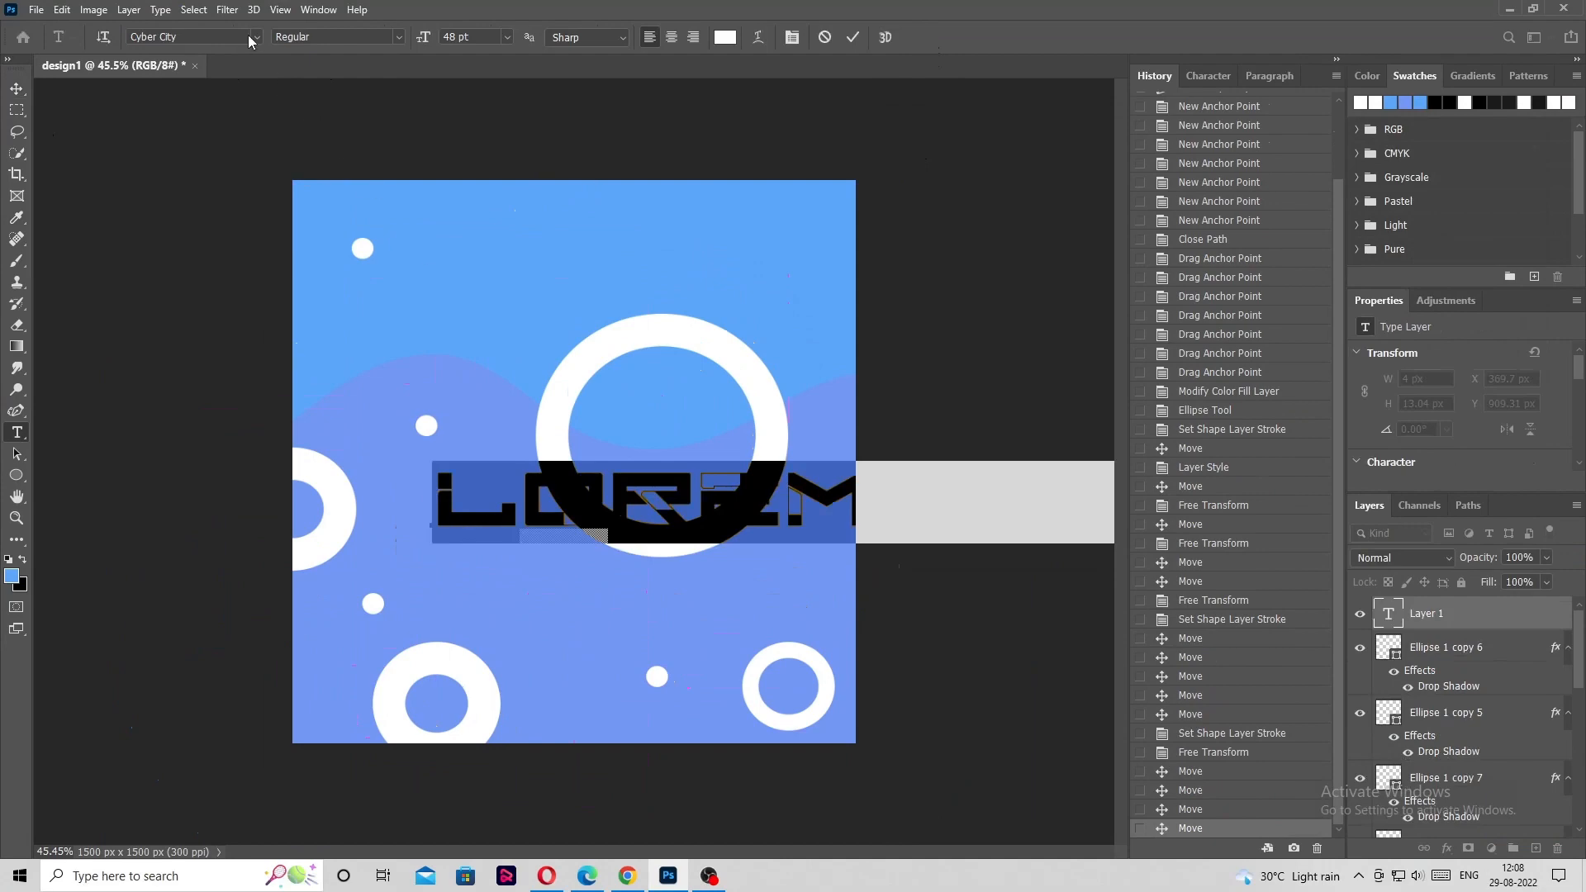
pyautogui.click(231, 37)
pyautogui.press('BackSpace')
pyautogui.write('Poppins')
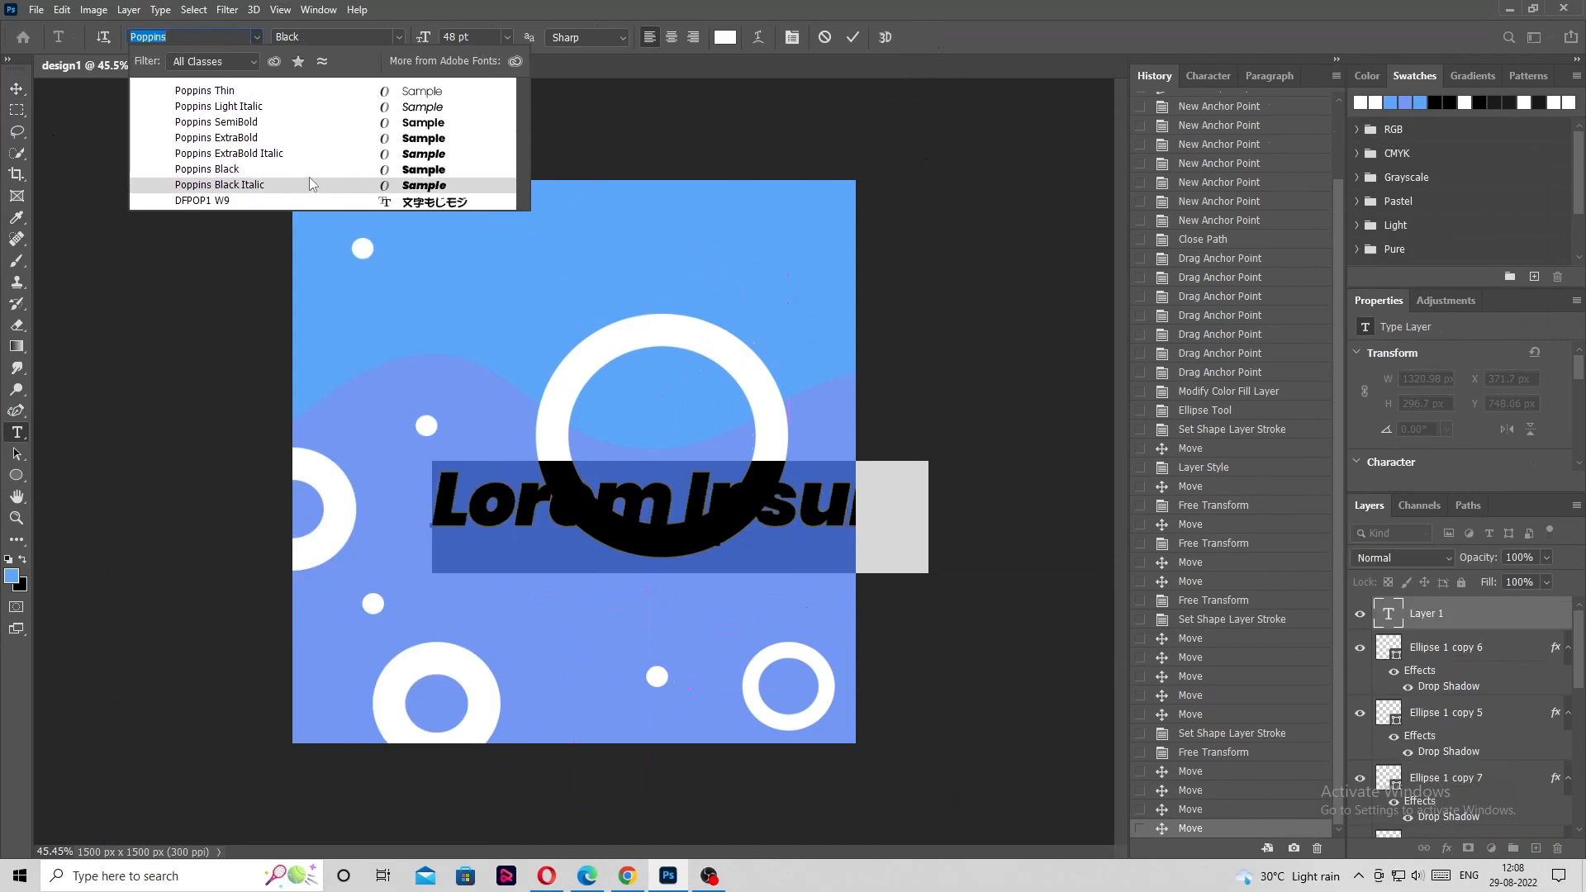
pyautogui.click(310, 178)
pyautogui.click(16, 87)
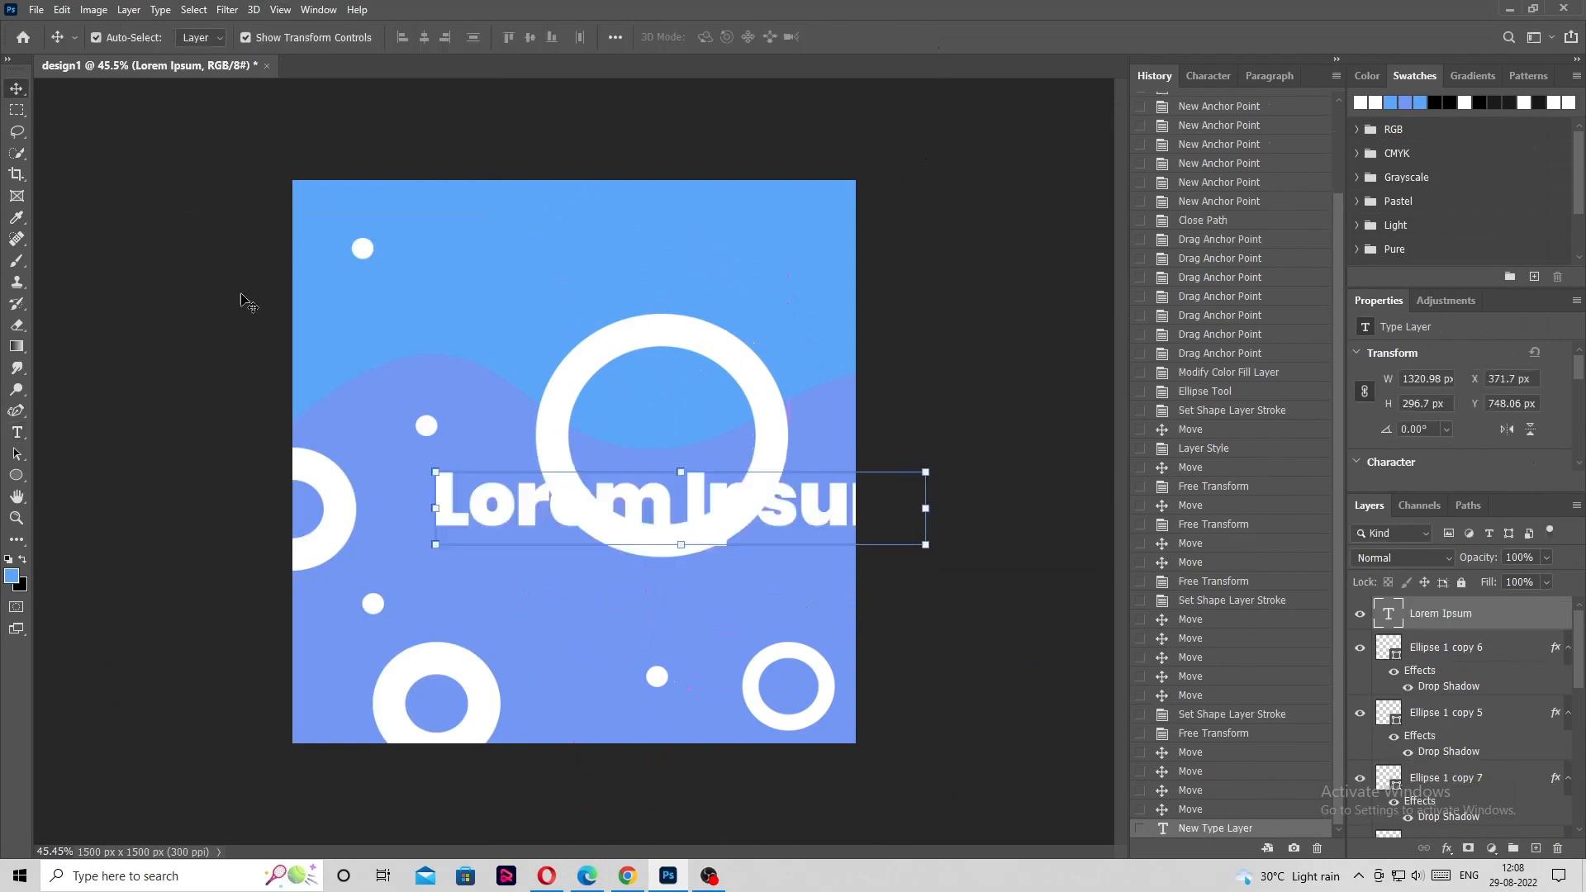
# Move the placeholder text to the upper part of the canvas and replace it with VR and CREATIVE on two lines.
pyautogui.moveTo(532, 511); pyautogui.dragTo(469, 339)
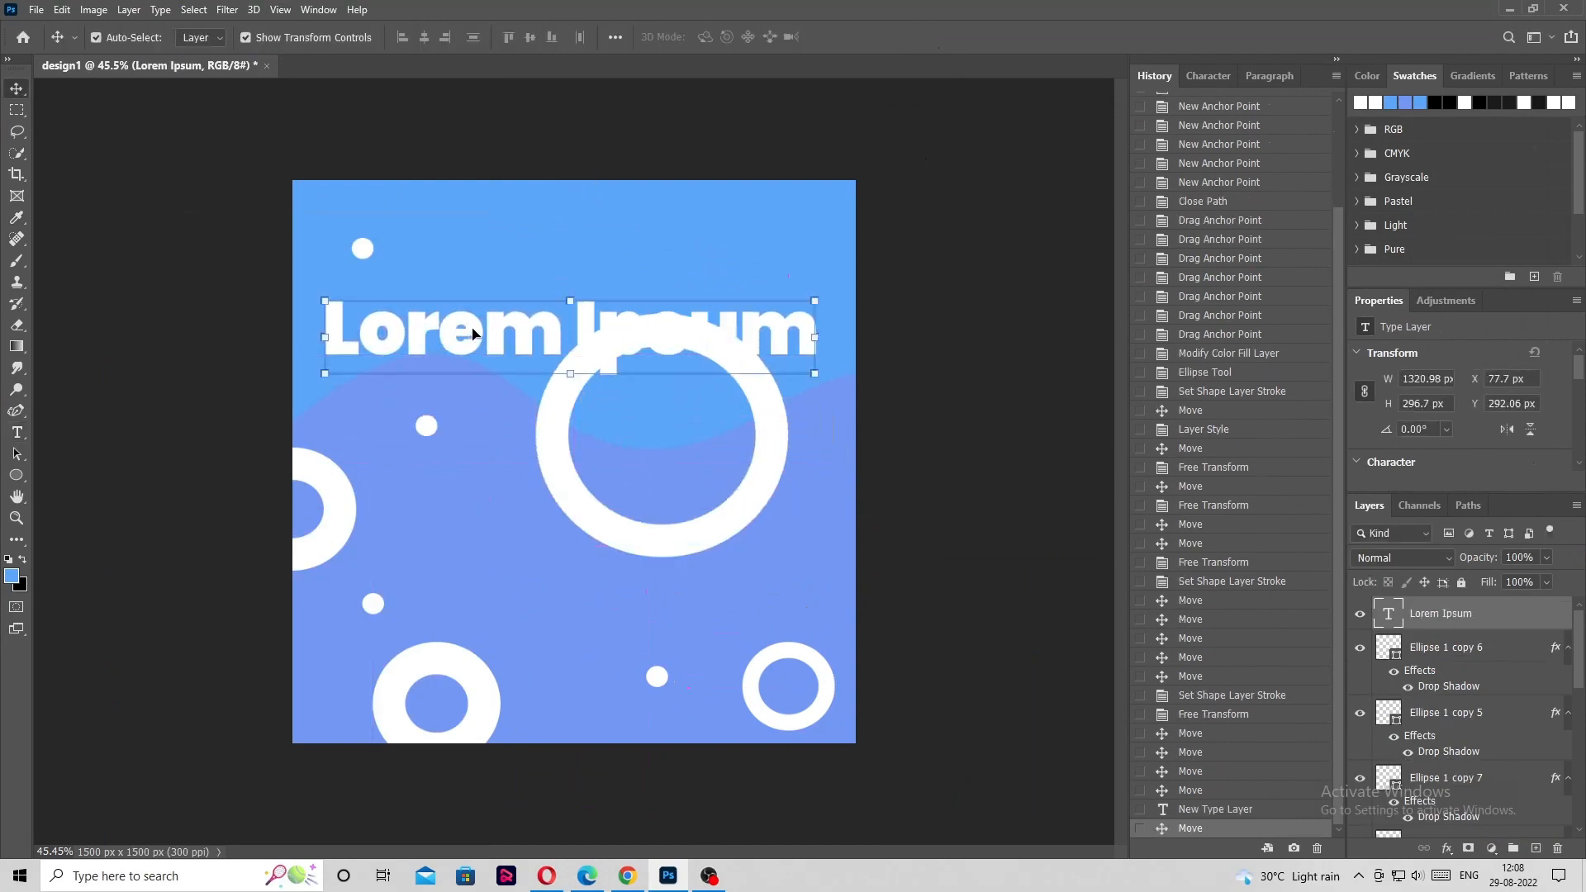
pyautogui.doubleClick(473, 333)
pyautogui.press('BackSpace')
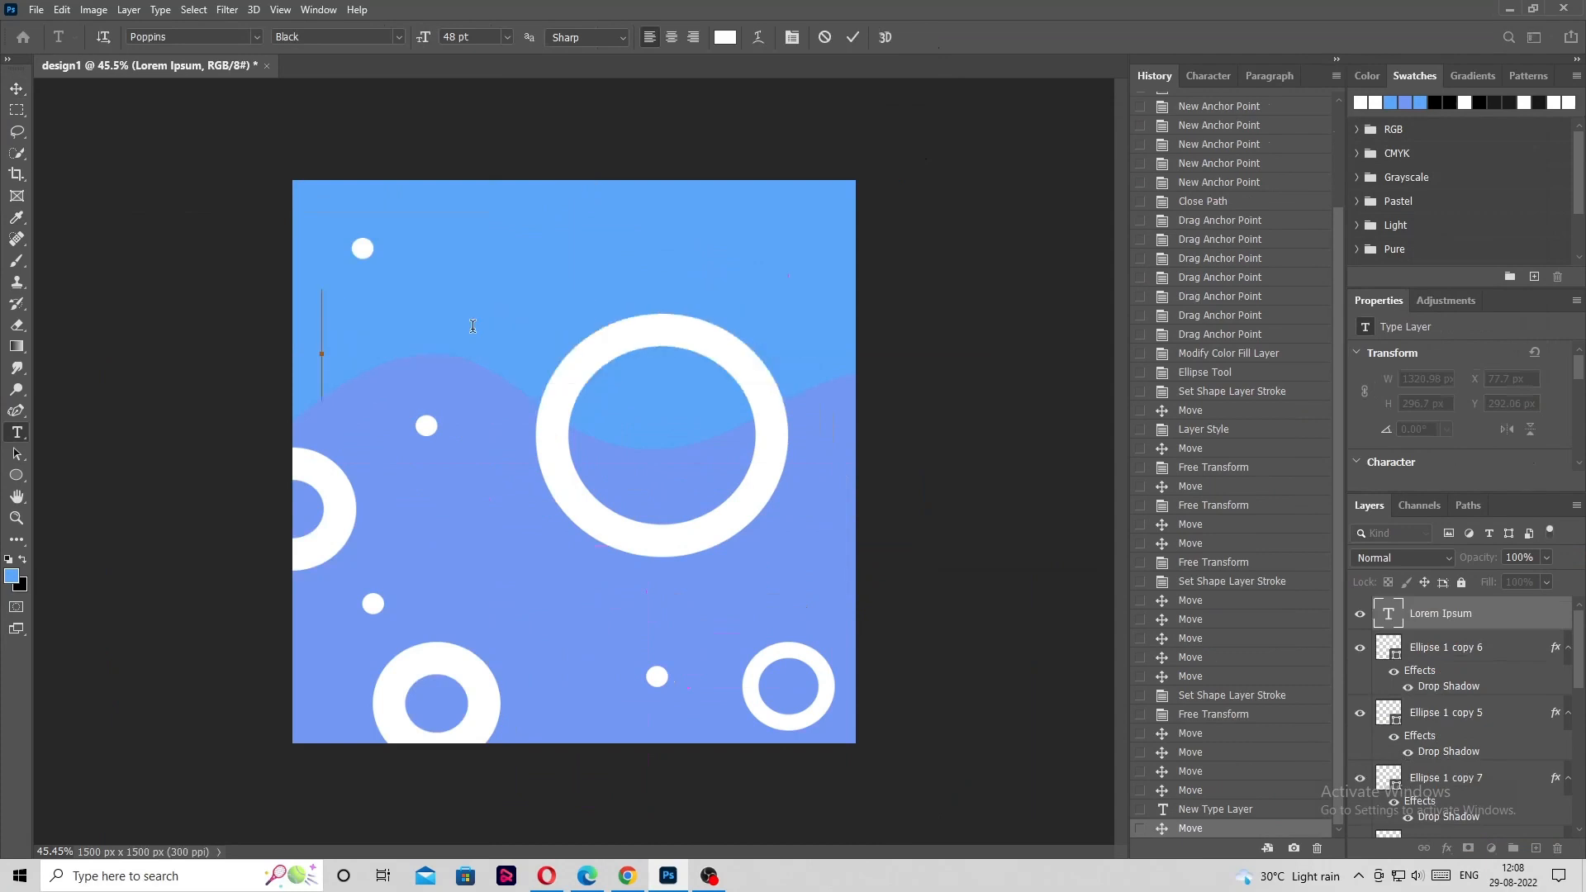
pyautogui.write('vr')
pyautogui.press('BackSpace')
pyautogui.press('BackSpace')
pyautogui.write('VR')
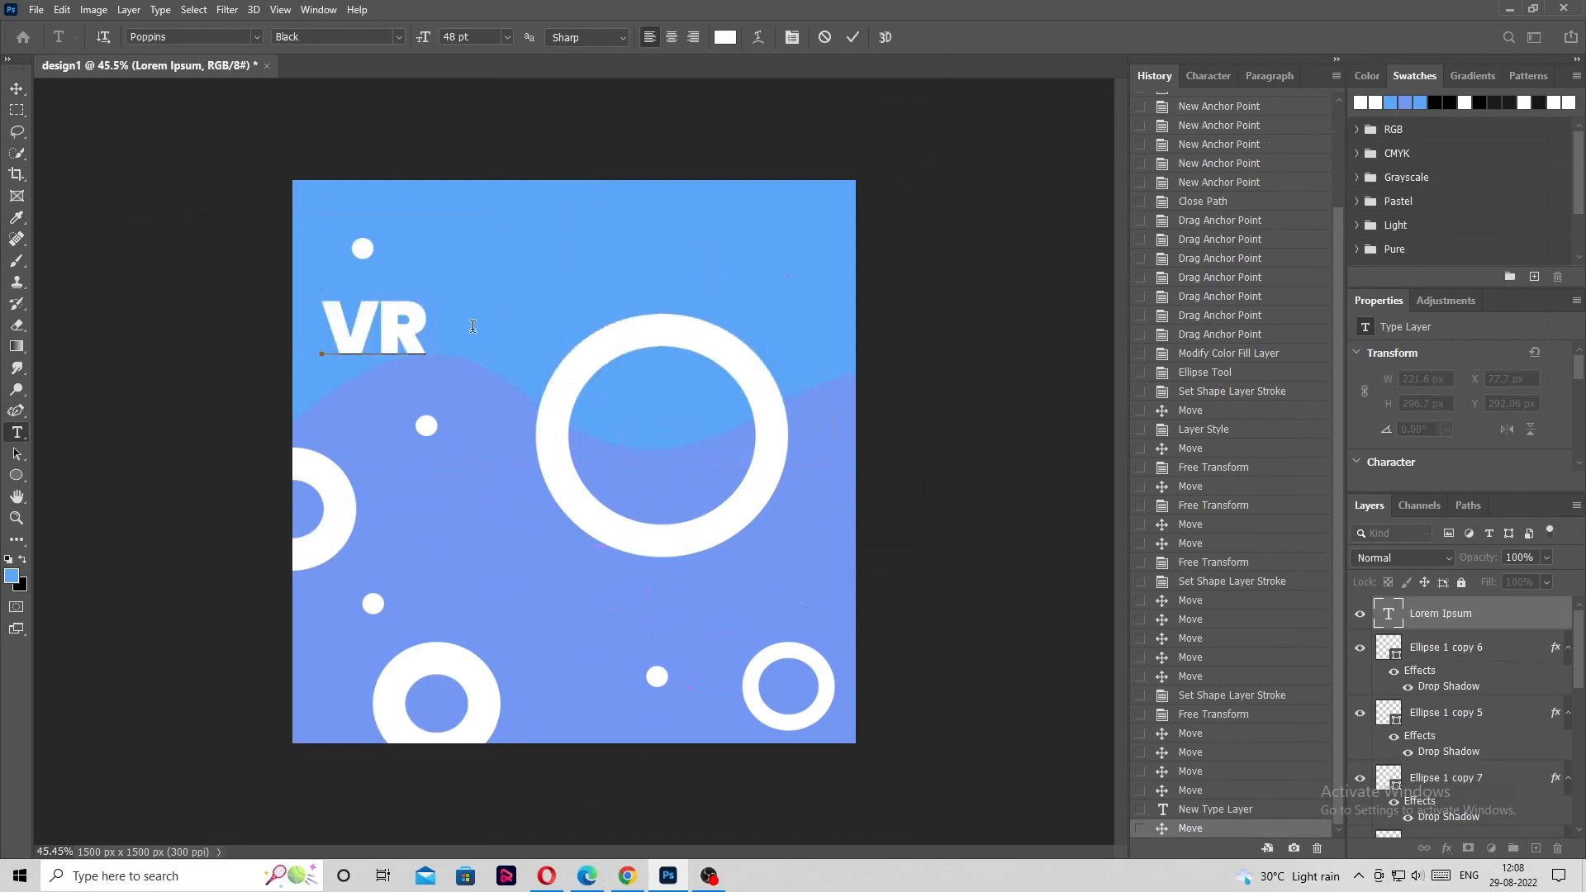
pyautogui.press('Return')
pyautogui.write('CRE ATIVE')
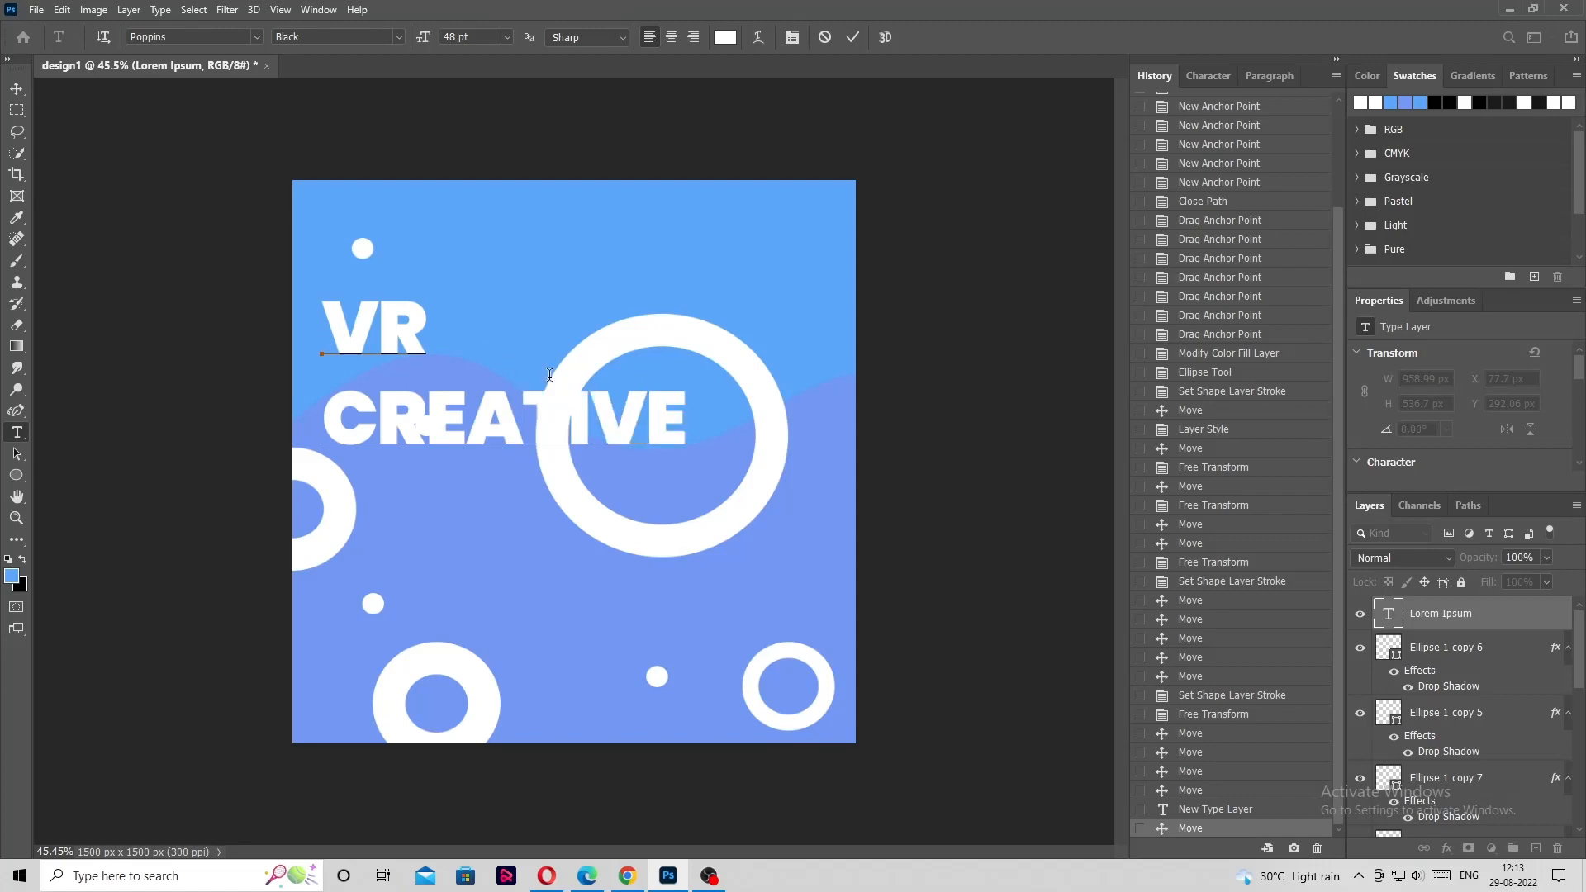
pyautogui.hotkey('ctrl', 'a')
pyautogui.click(16, 88)
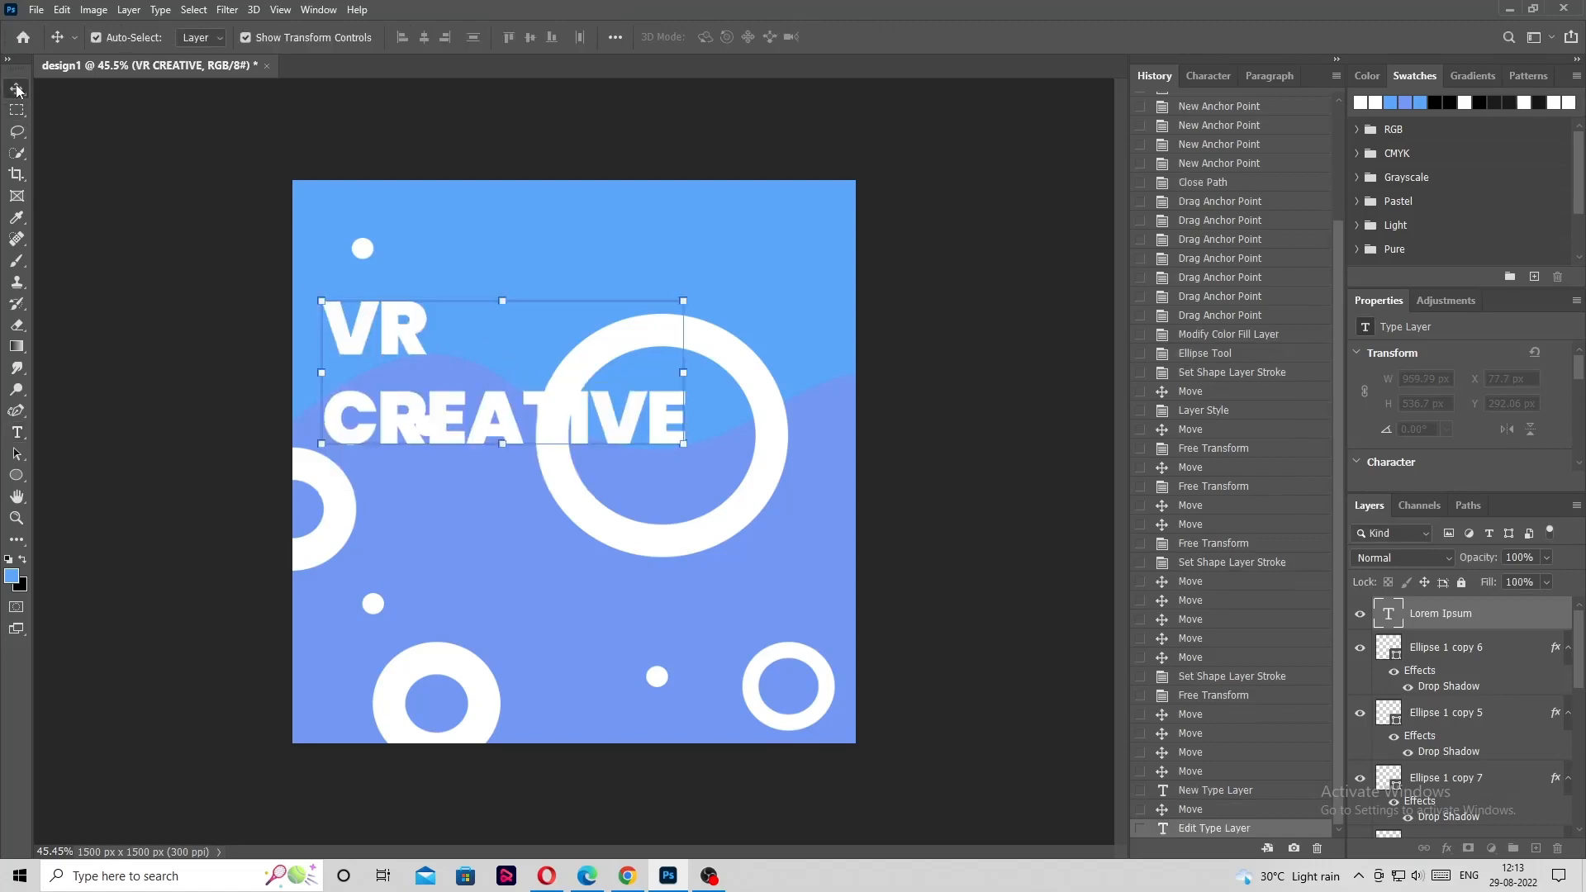
# Scale the VR CREATIVE text to about 76.6% and place it on the wave beside the left-edge ring.
pyautogui.moveTo(323, 301); pyautogui.dragTo(394, 398)
pyautogui.moveTo(475, 444); pyautogui.dragTo(422, 547)
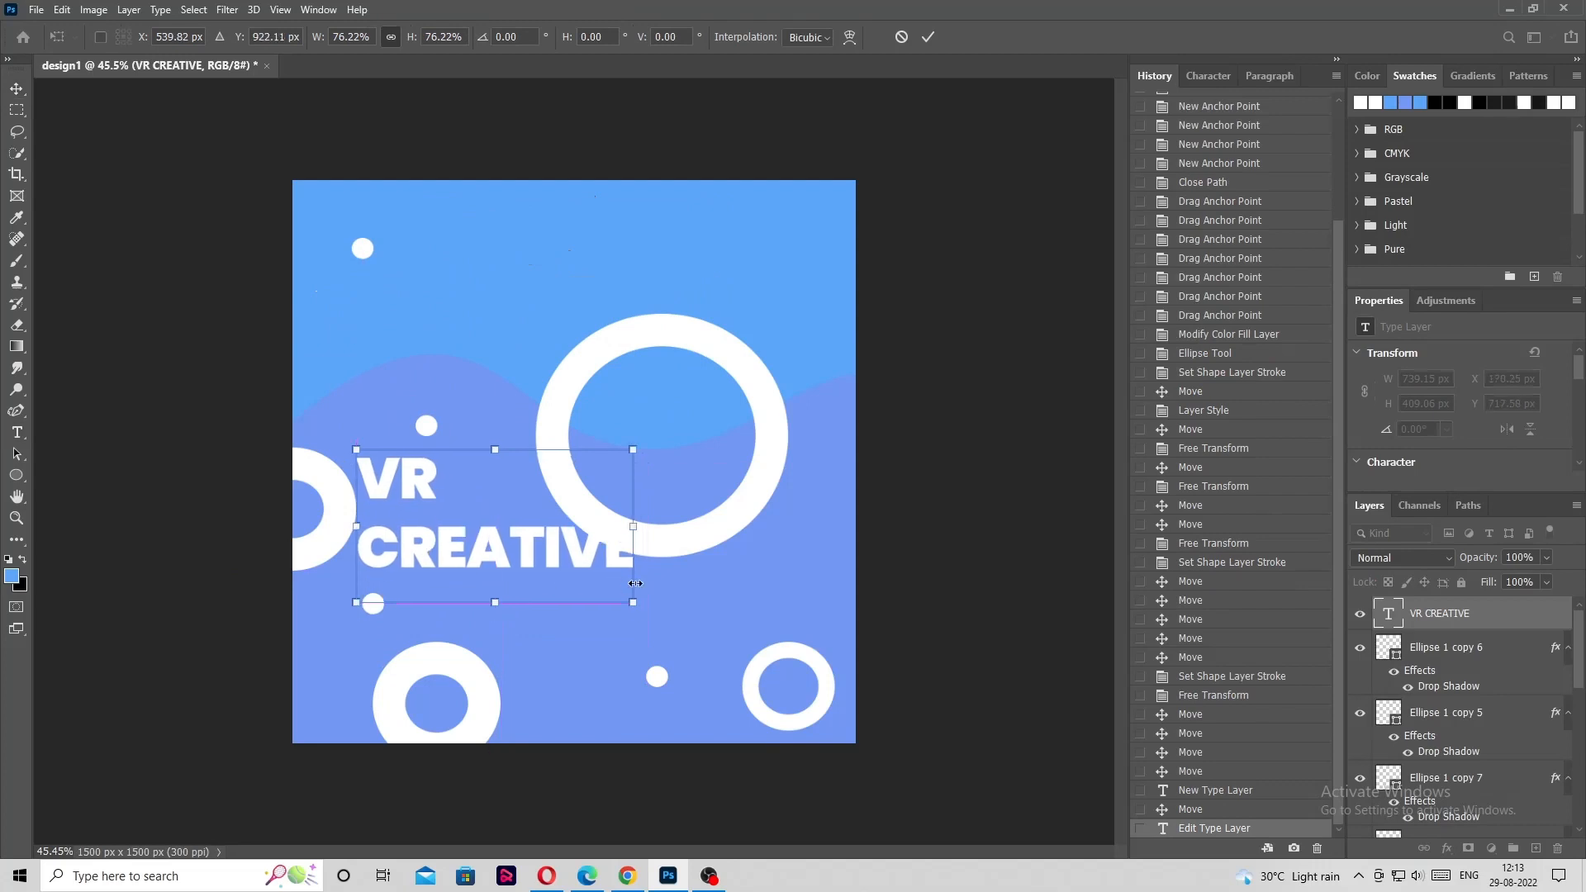
pyautogui.moveTo(633, 606)
pyautogui.mouseDown()
pyautogui.moveTo(598, 570)
pyautogui.moveTo(555, 577)
pyautogui.moveTo(634, 604)
pyautogui.mouseUp()
pyautogui.moveTo(506, 562); pyautogui.dragTo(504, 561)
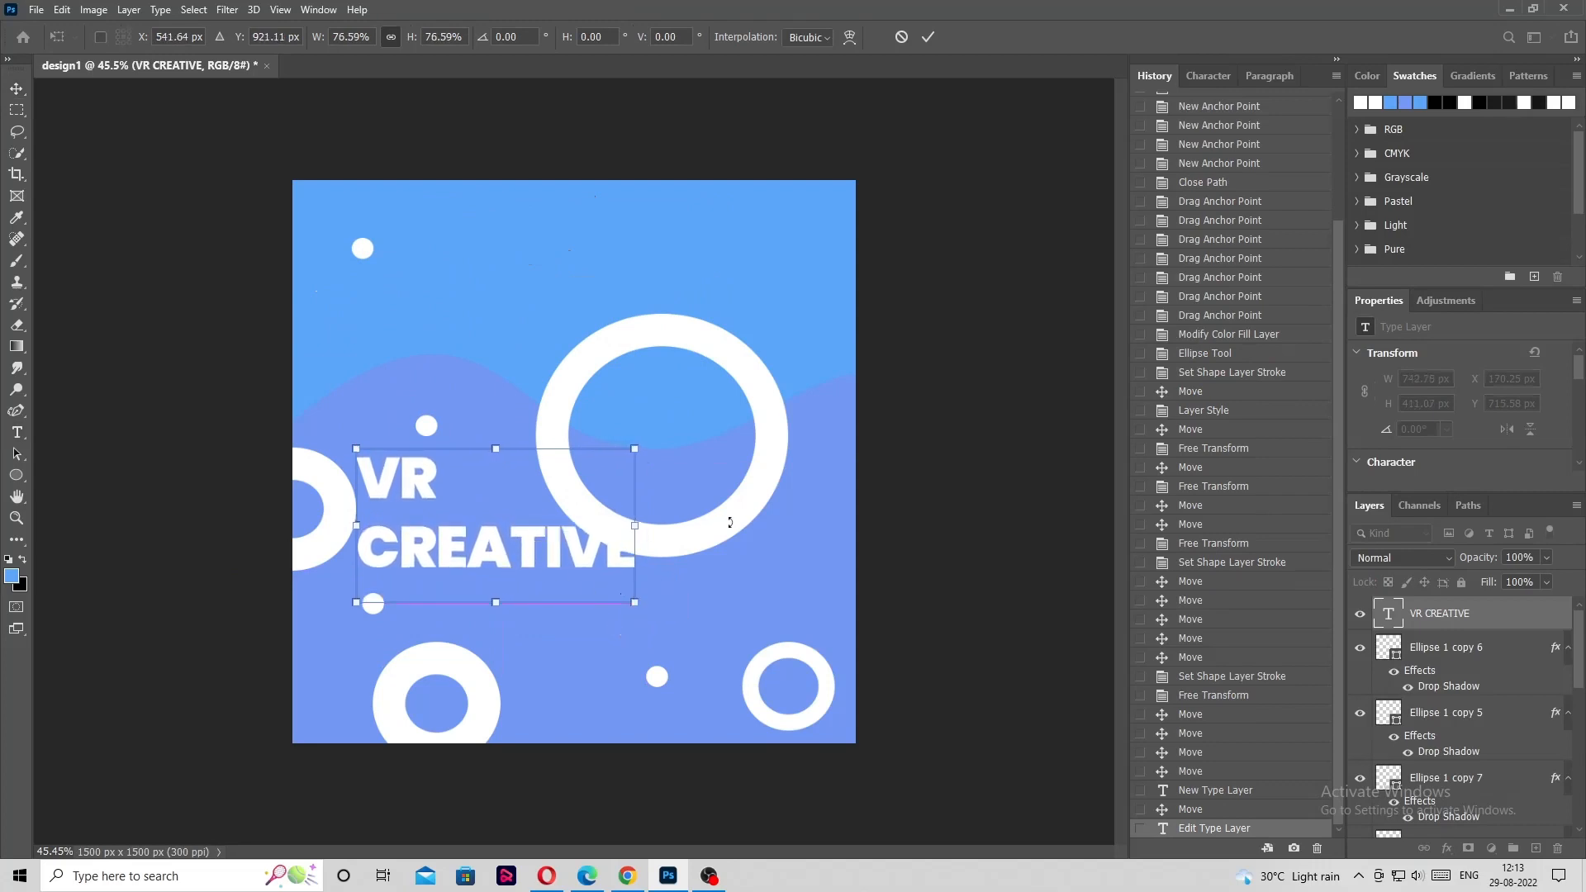
pyautogui.click(16, 89)
# Move the large ring right and slightly up, clear of the VR CREATIVE text.
pyautogui.click(694, 342)
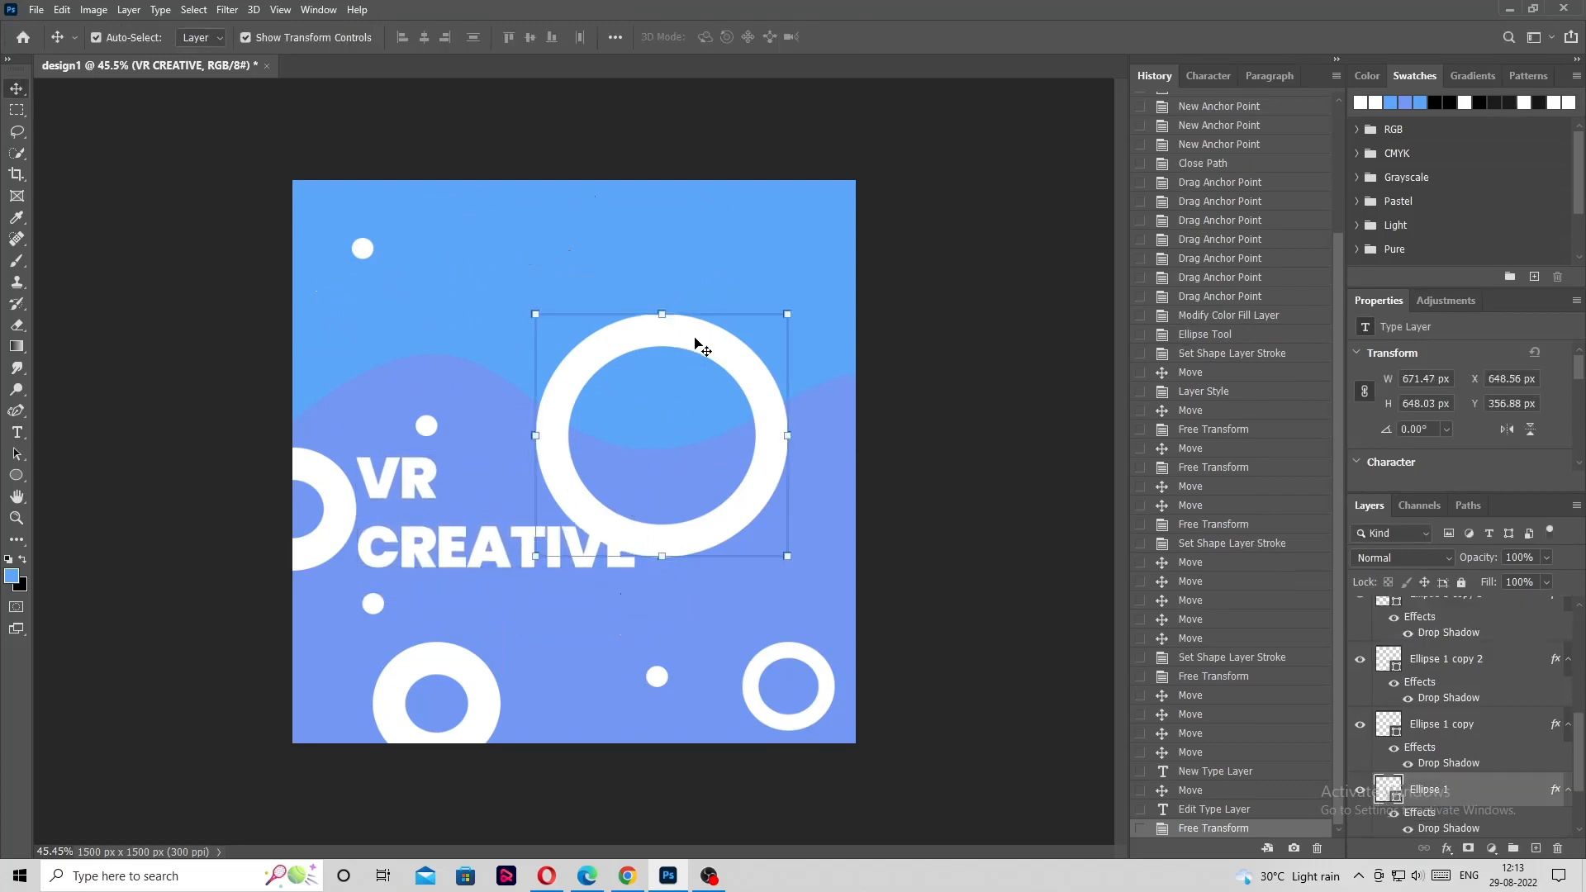
pyautogui.moveTo(696, 343); pyautogui.dragTo(752, 331)
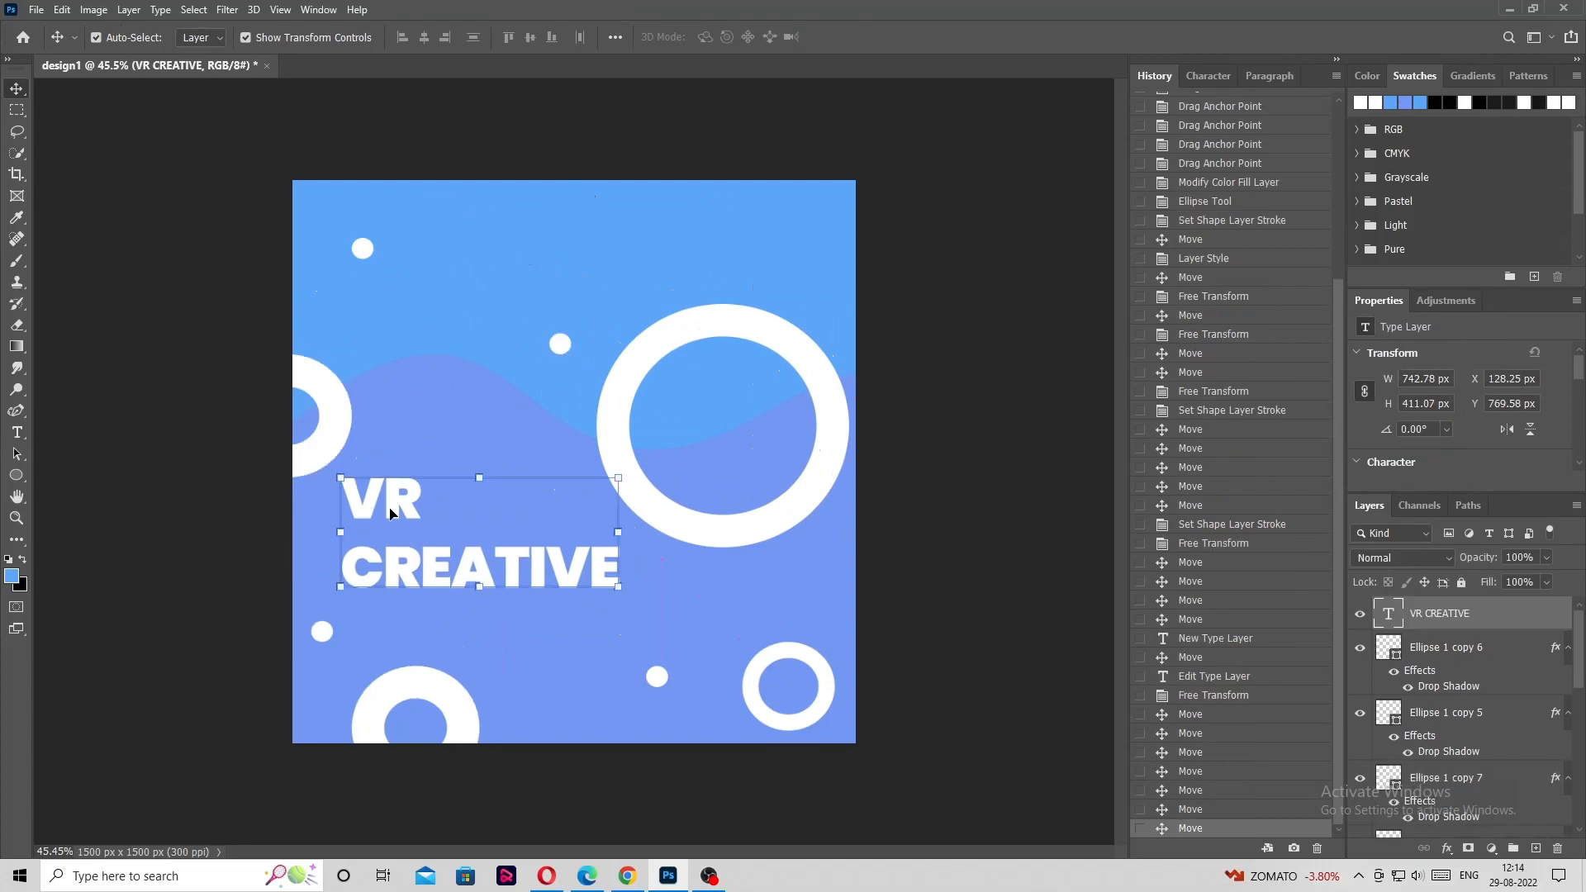
# Duplicate the VR CREATIVE text down and to the right, and replace the copy's wording with #DESIGN.
pyautogui.moveTo(391, 513); pyautogui.dragTo(540, 614)
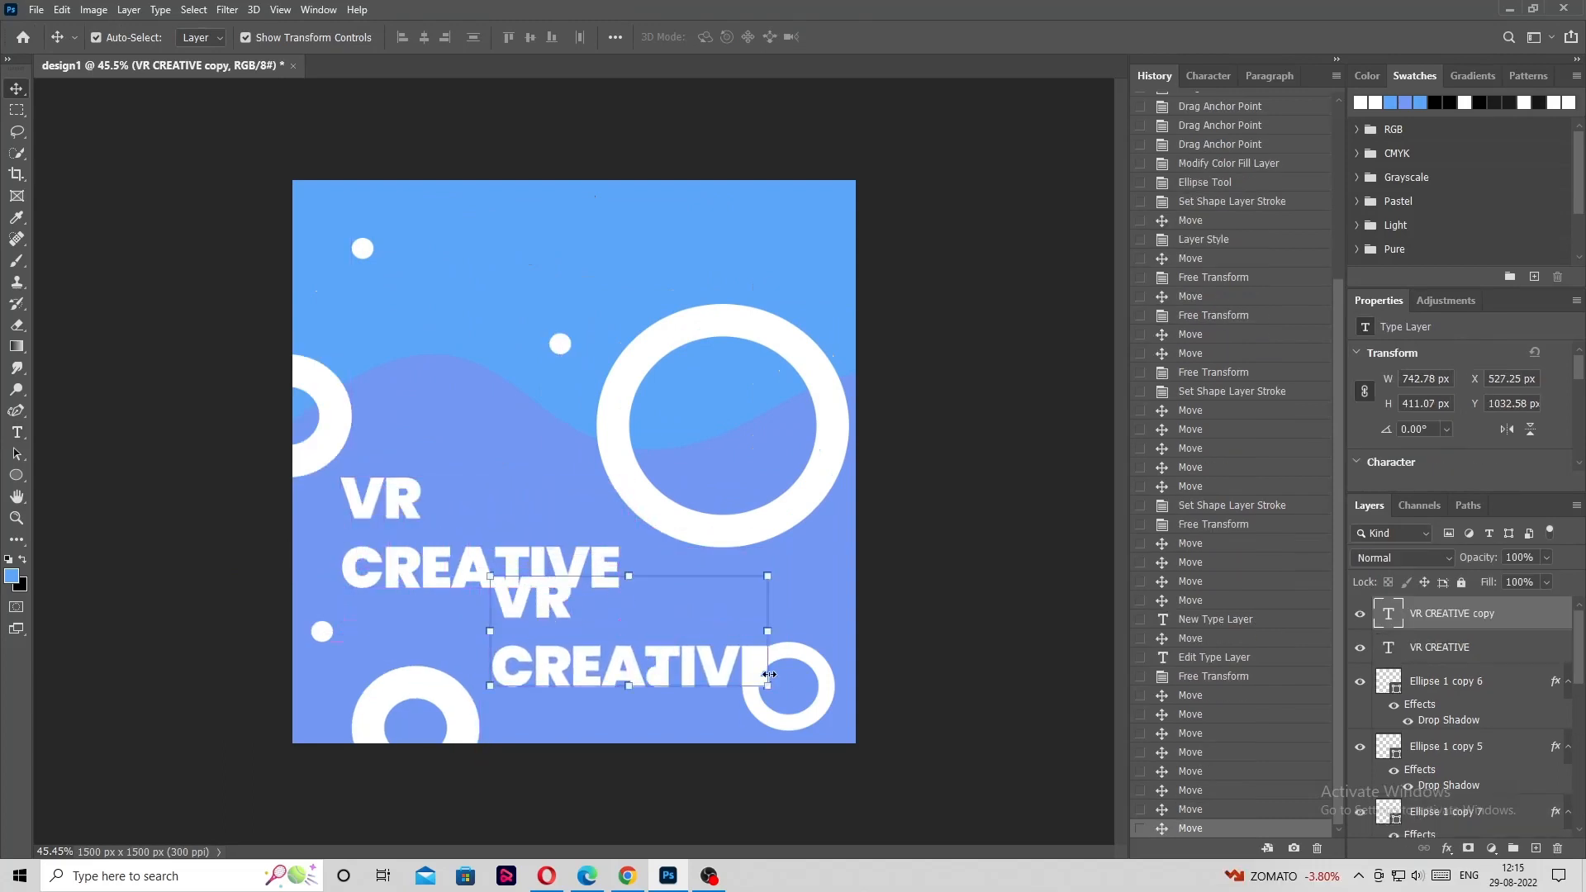
pyautogui.doubleClick(752, 665)
pyautogui.press('BackSpace')
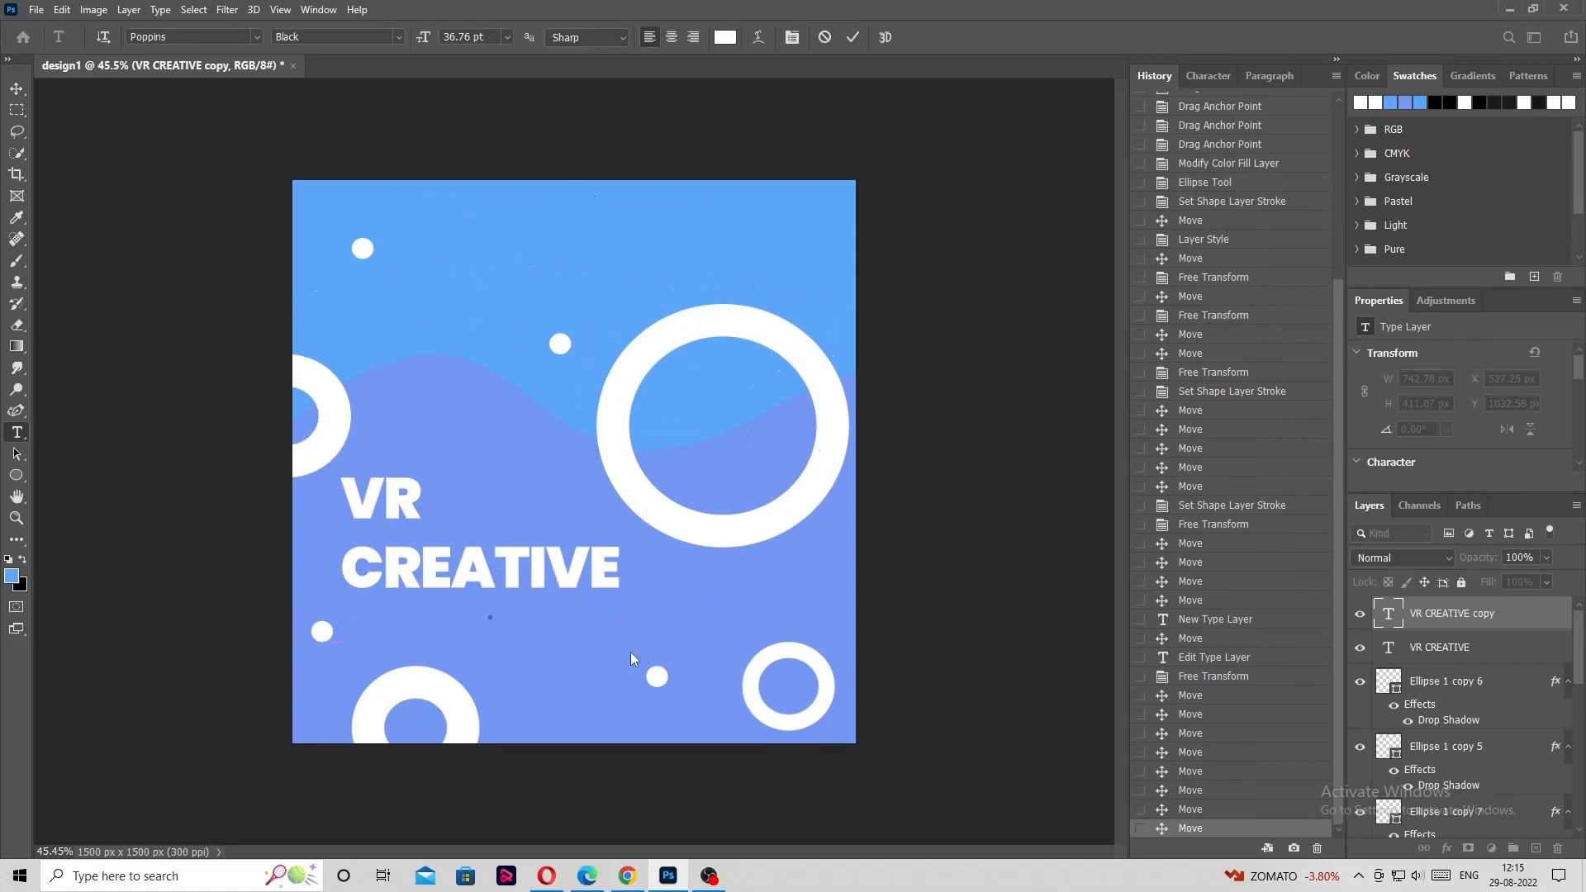
pyautogui.write('#DES')
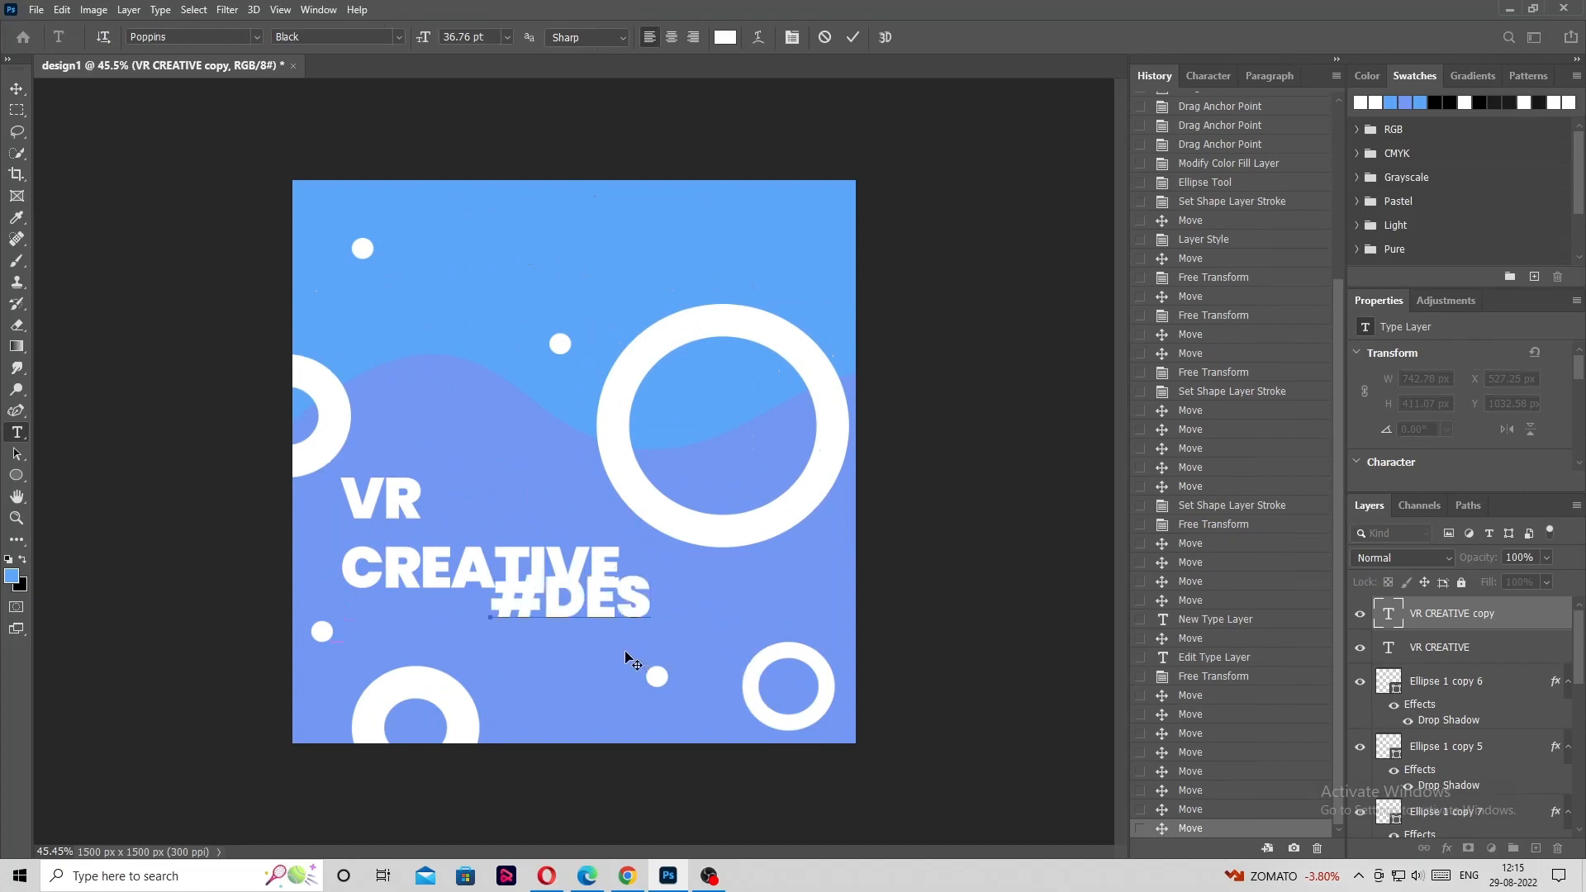
pyautogui.write('IGN')
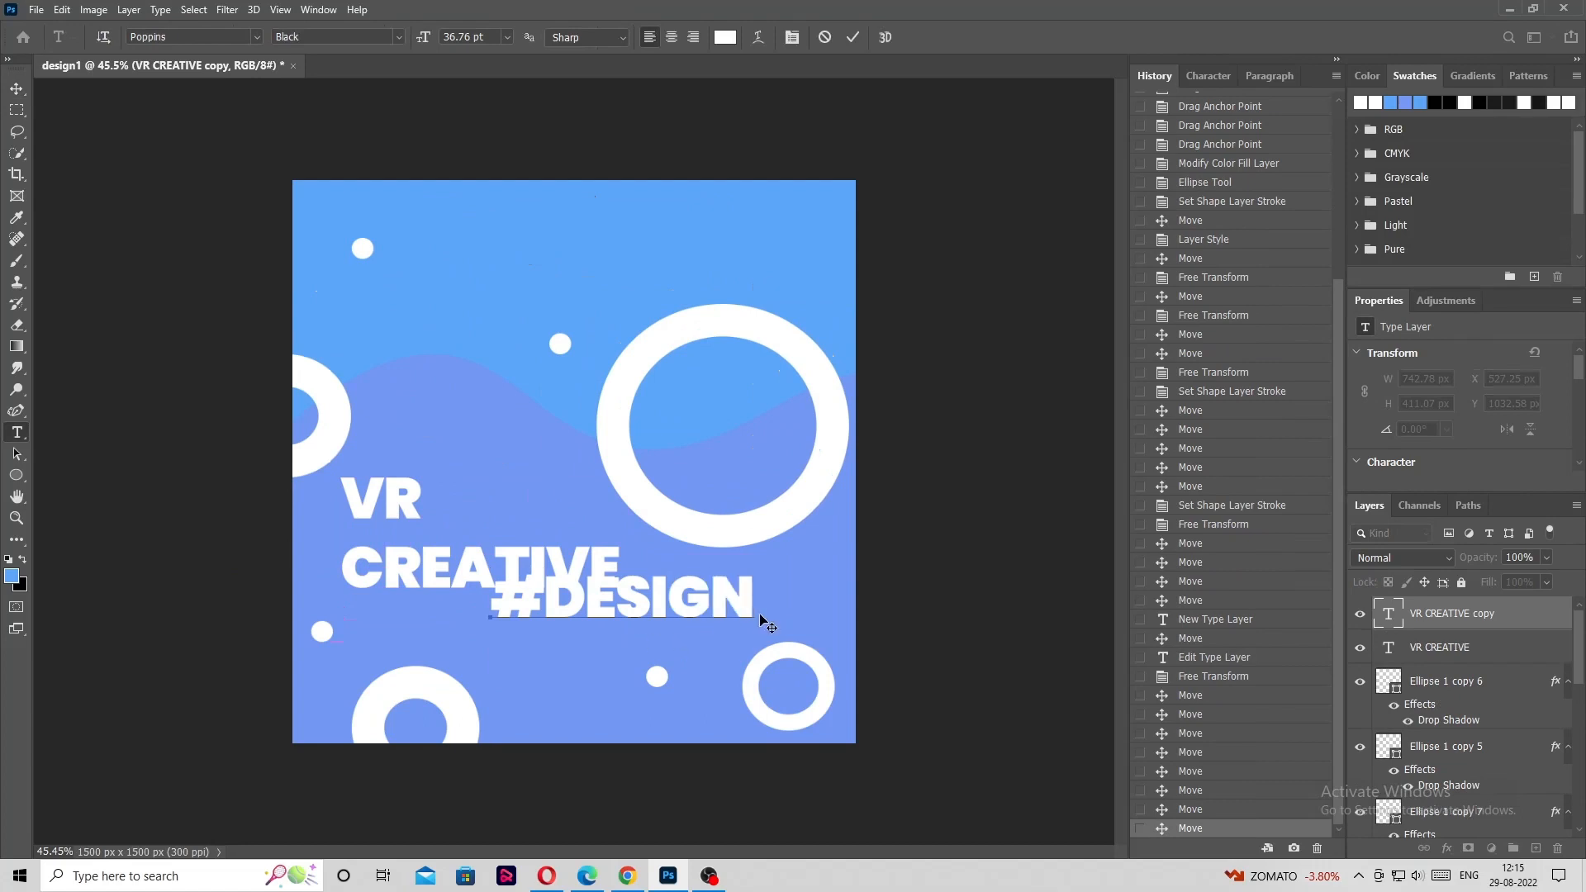
# Set the #DESIGN text to 8 pt and place it just below the right end of CREATIVE, then deselect.
pyautogui.moveTo(761, 623); pyautogui.dragTo(460, 623)
pyautogui.moveTo(592, 645); pyautogui.dragTo(301, 602)
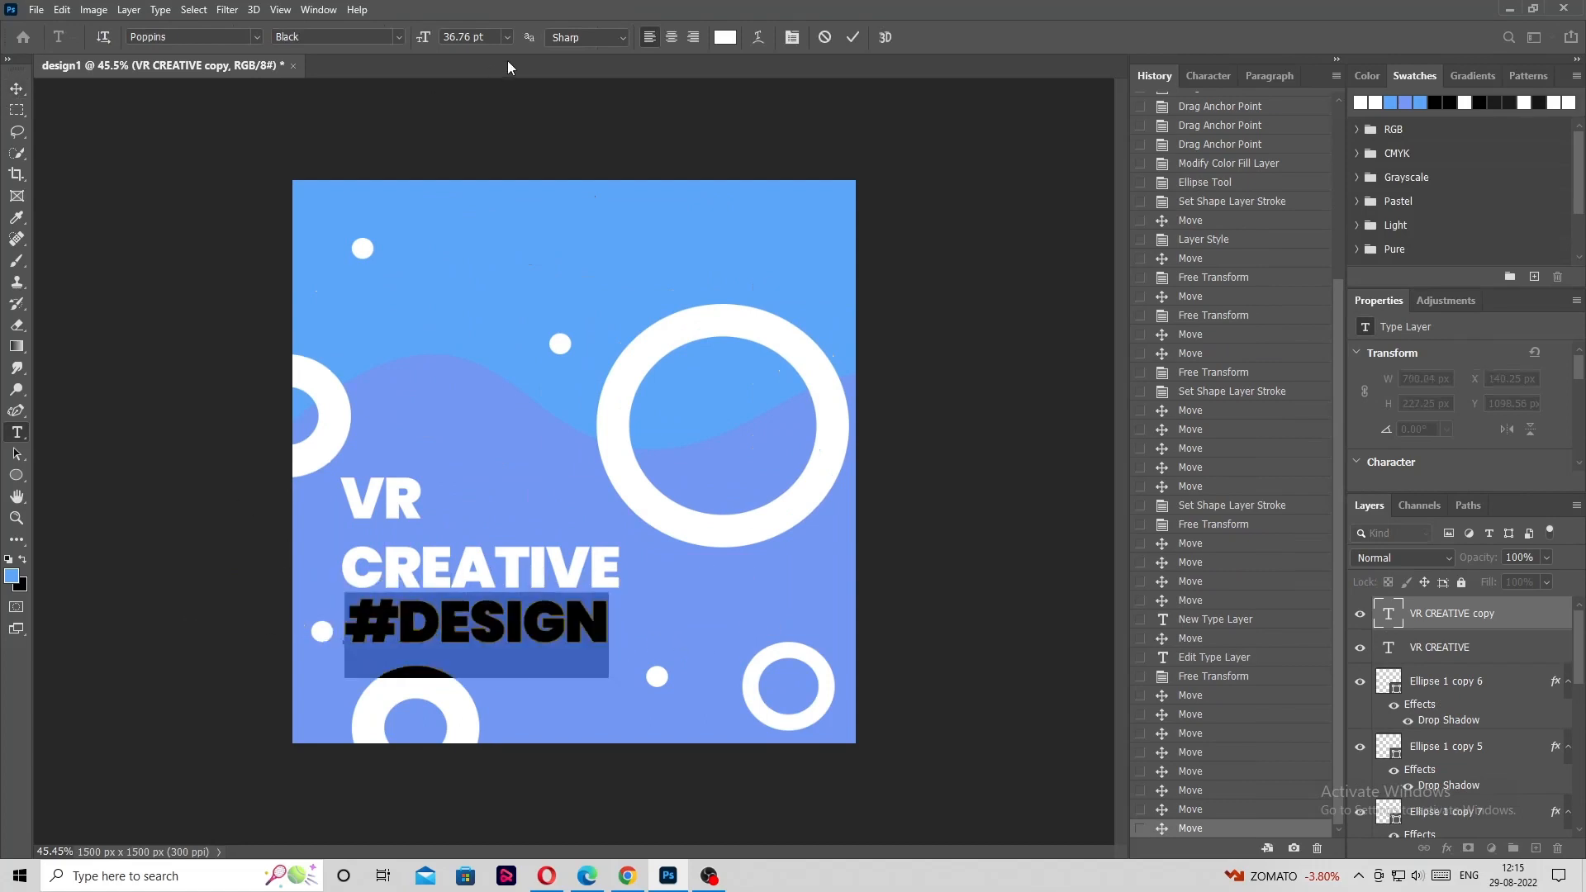
pyautogui.click(506, 38)
pyautogui.click(459, 104)
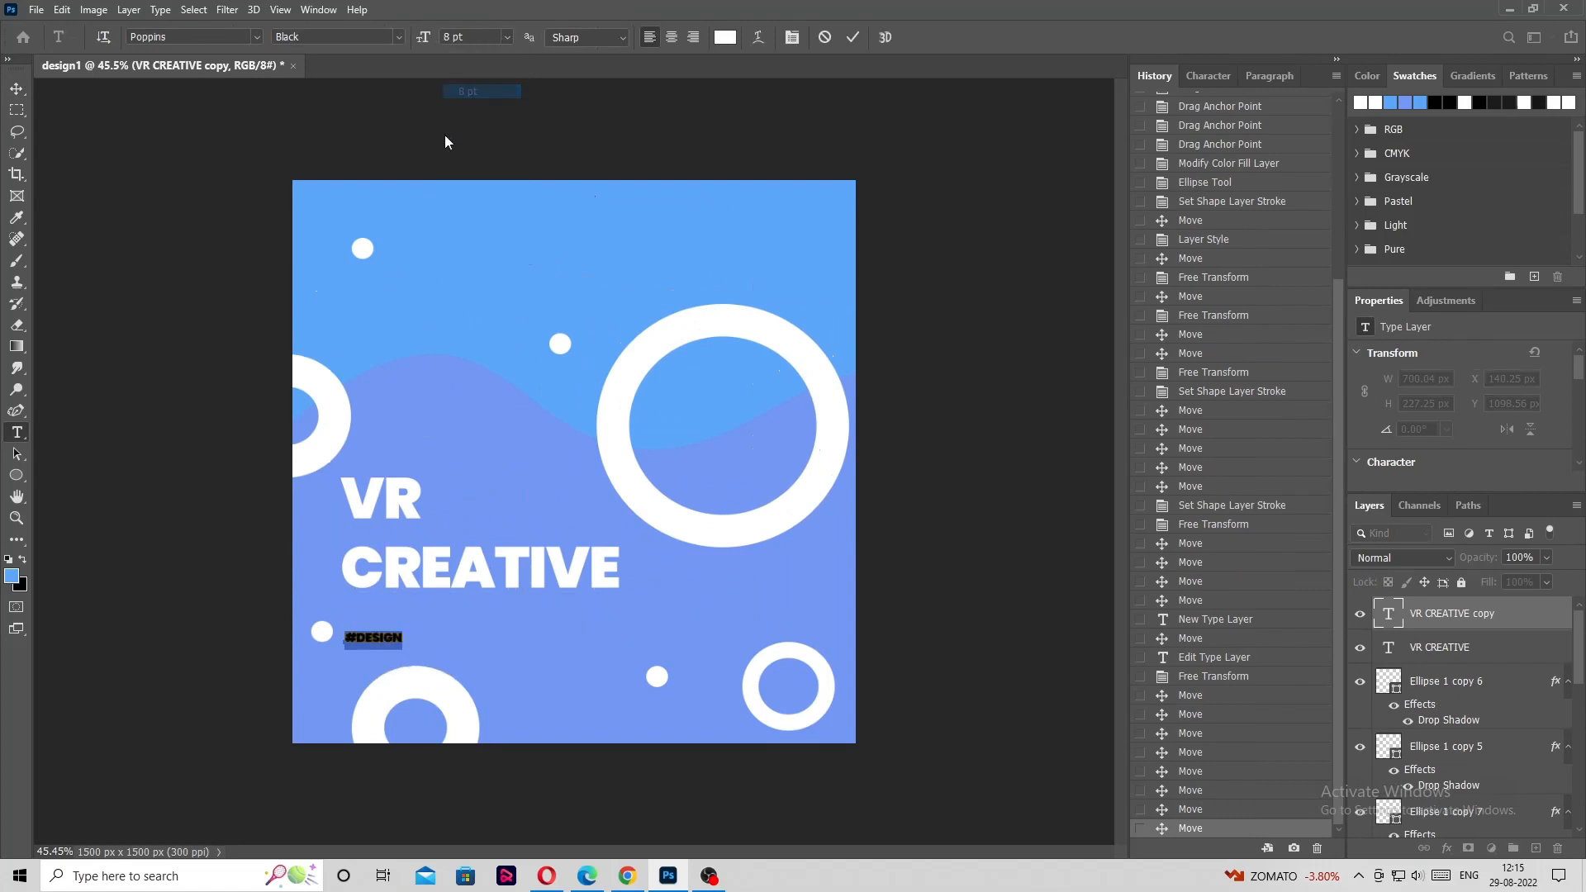
pyautogui.click(16, 86)
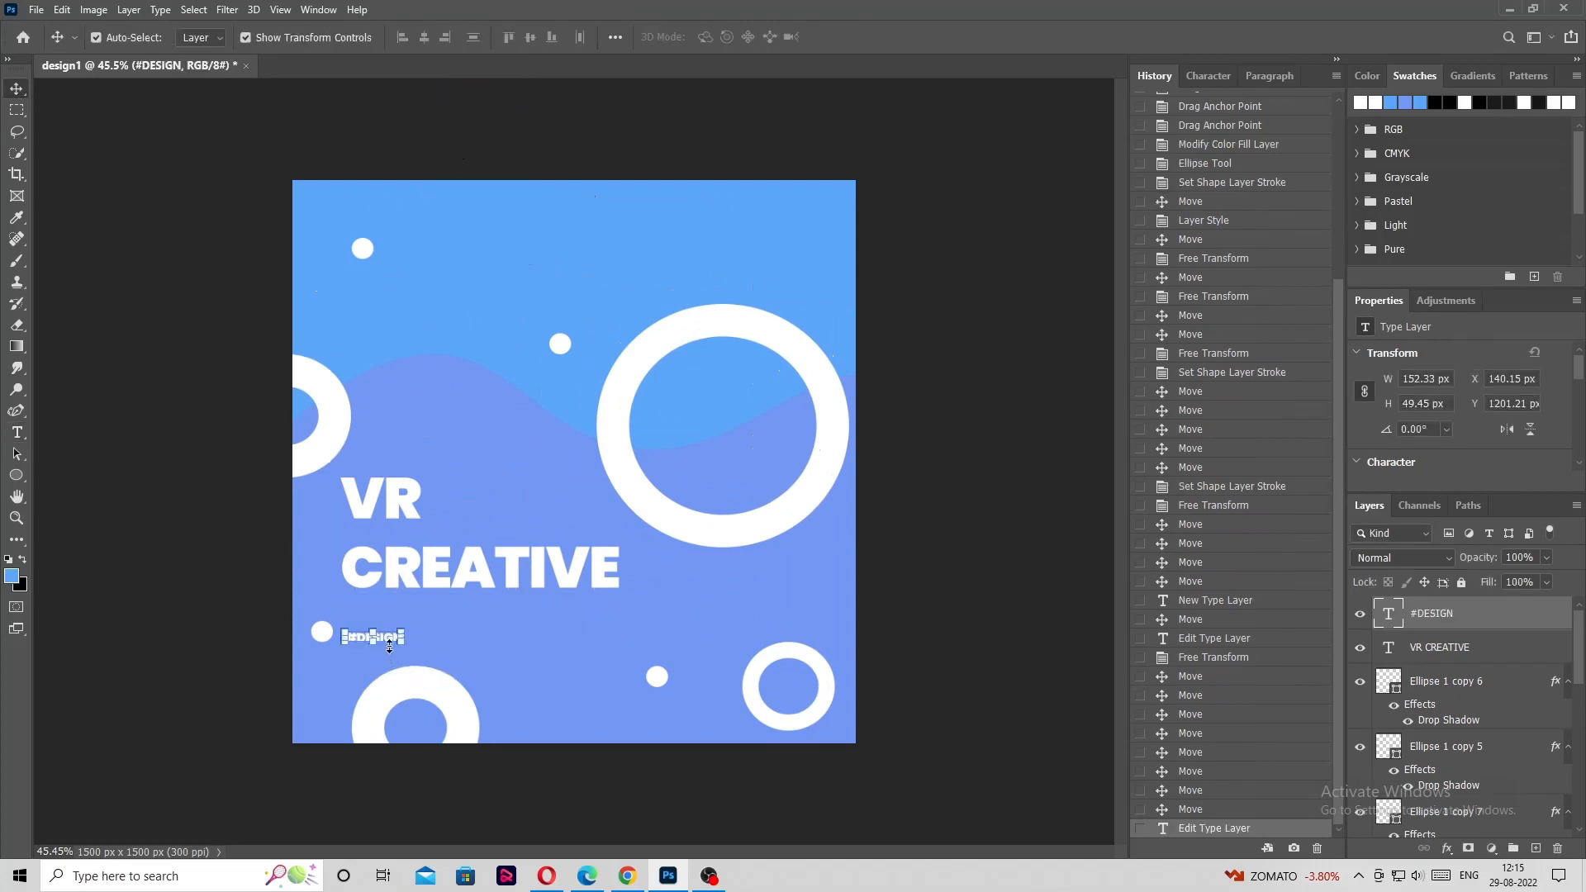
pyautogui.moveTo(389, 643); pyautogui.dragTo(606, 608)
pyautogui.click(185, 538)
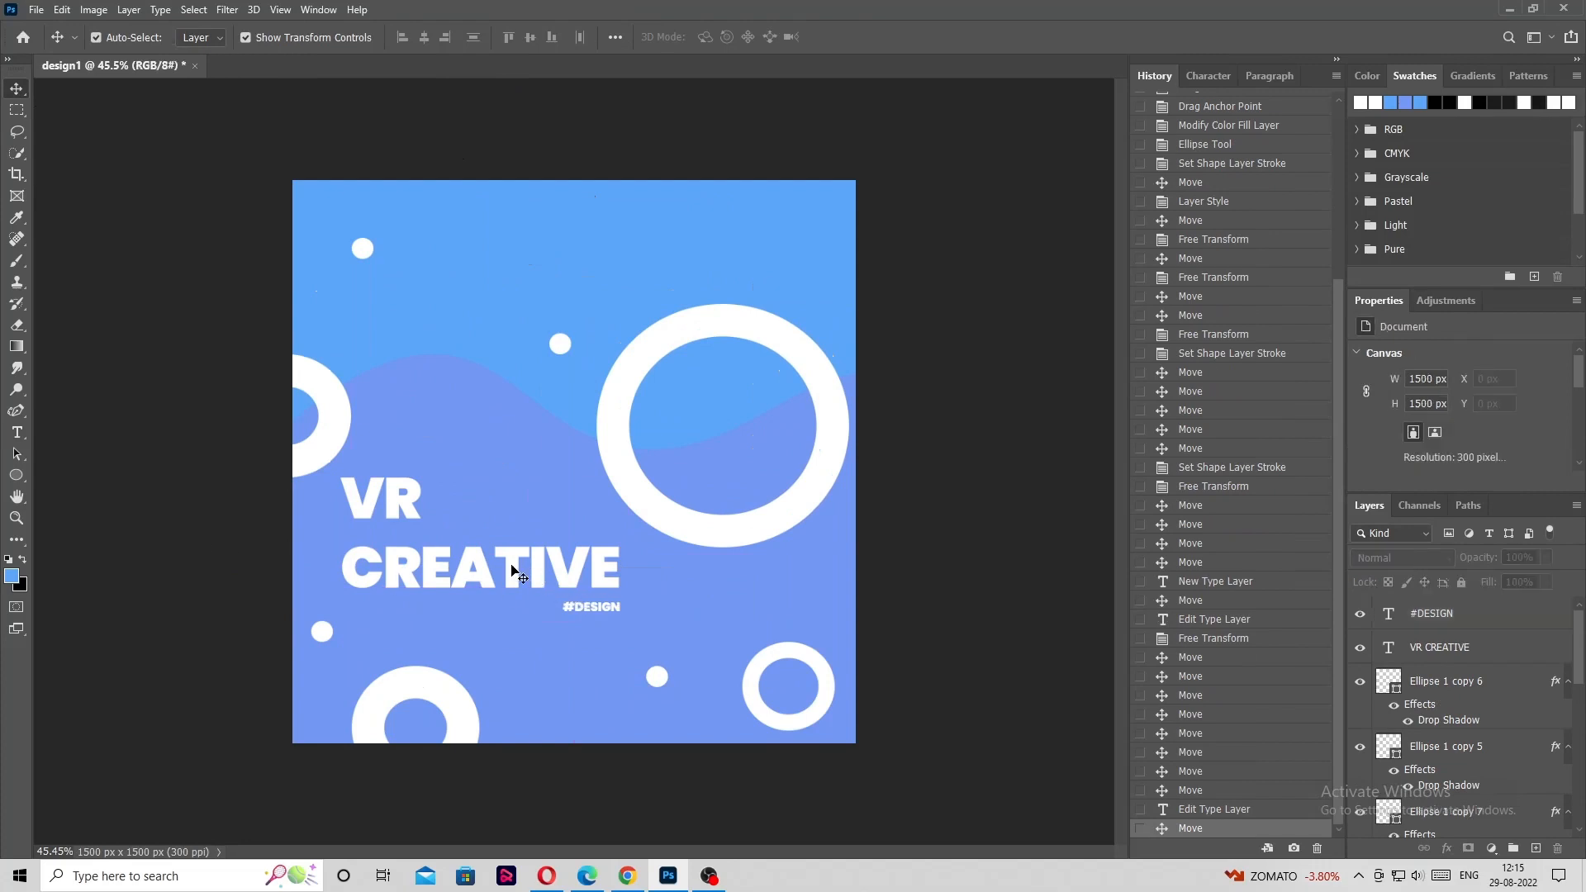
# Change the VR CREATIVE text color to black.
pyautogui.doubleClick(512, 570)
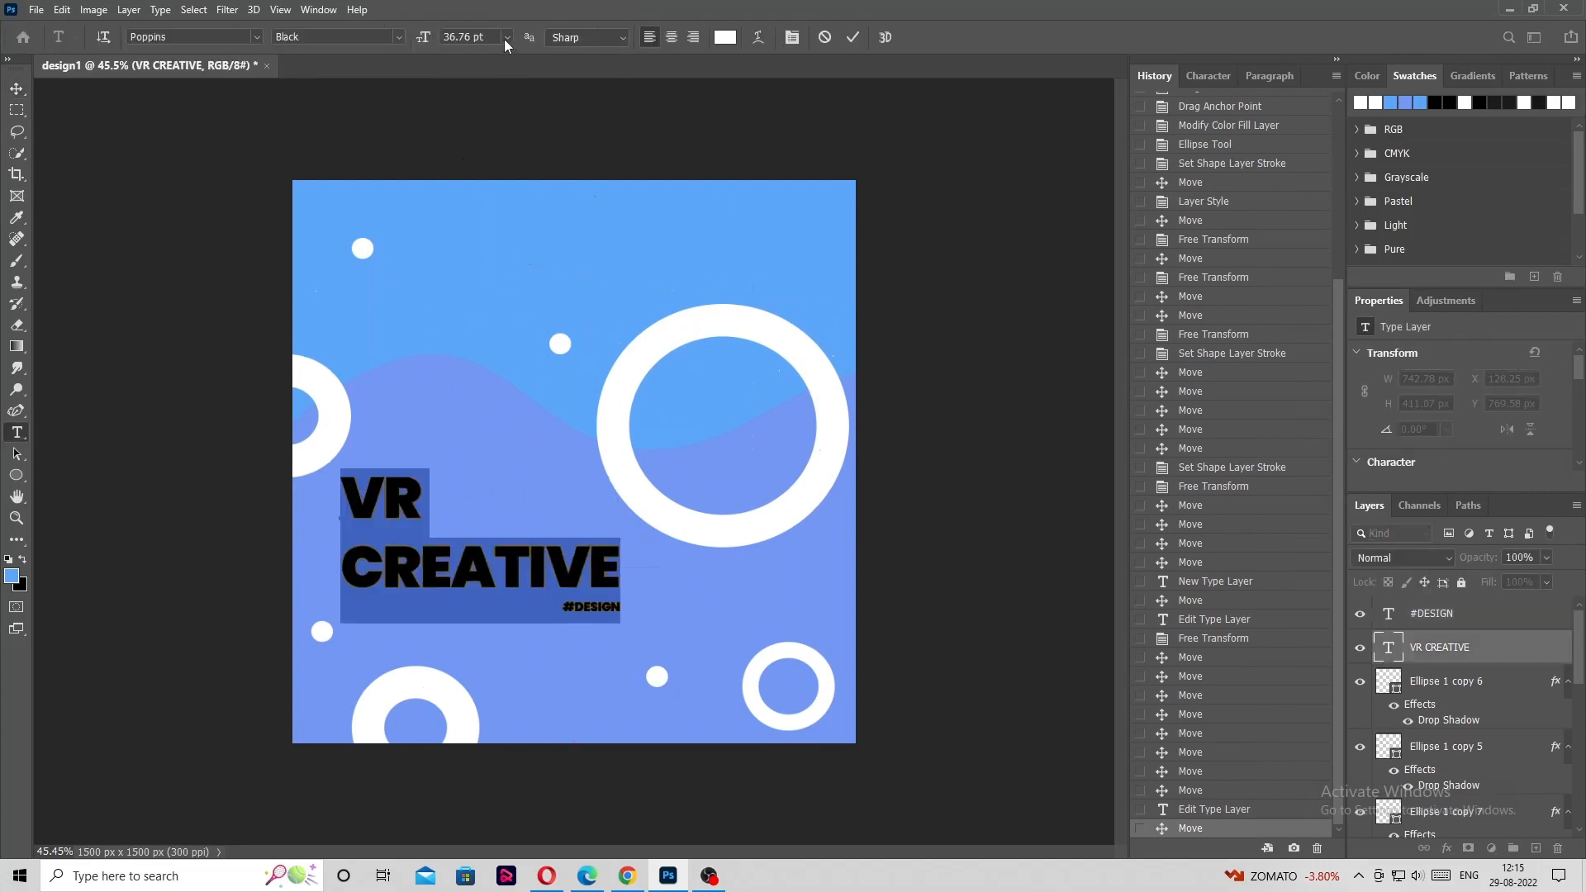
pyautogui.click(725, 37)
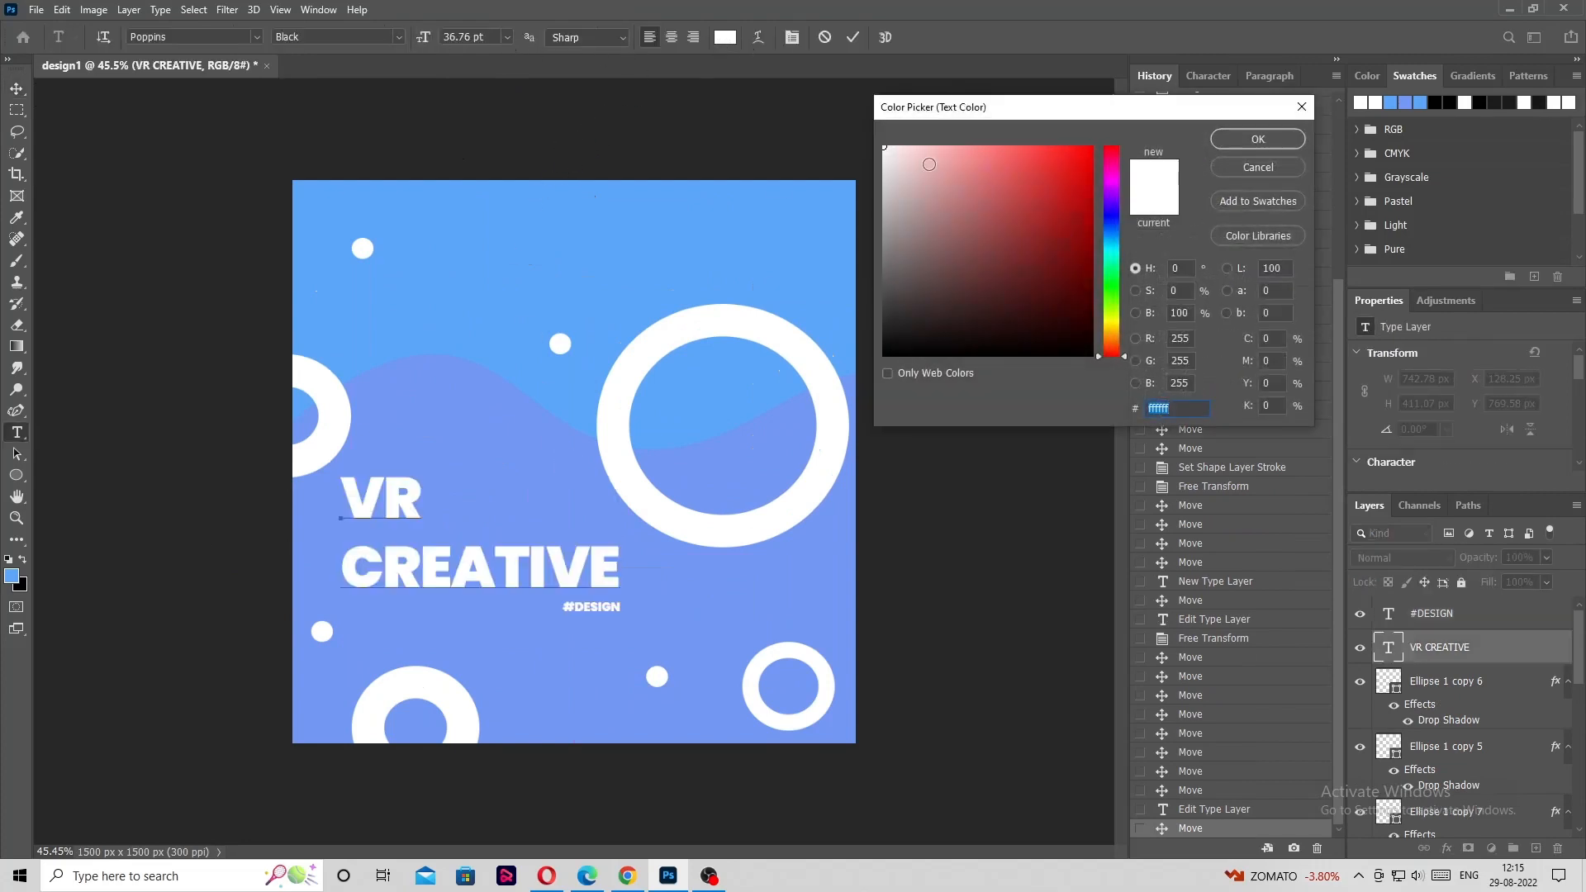
pyautogui.moveTo(1066, 331); pyautogui.dragTo(1112, 393)
pyautogui.click(1262, 146)
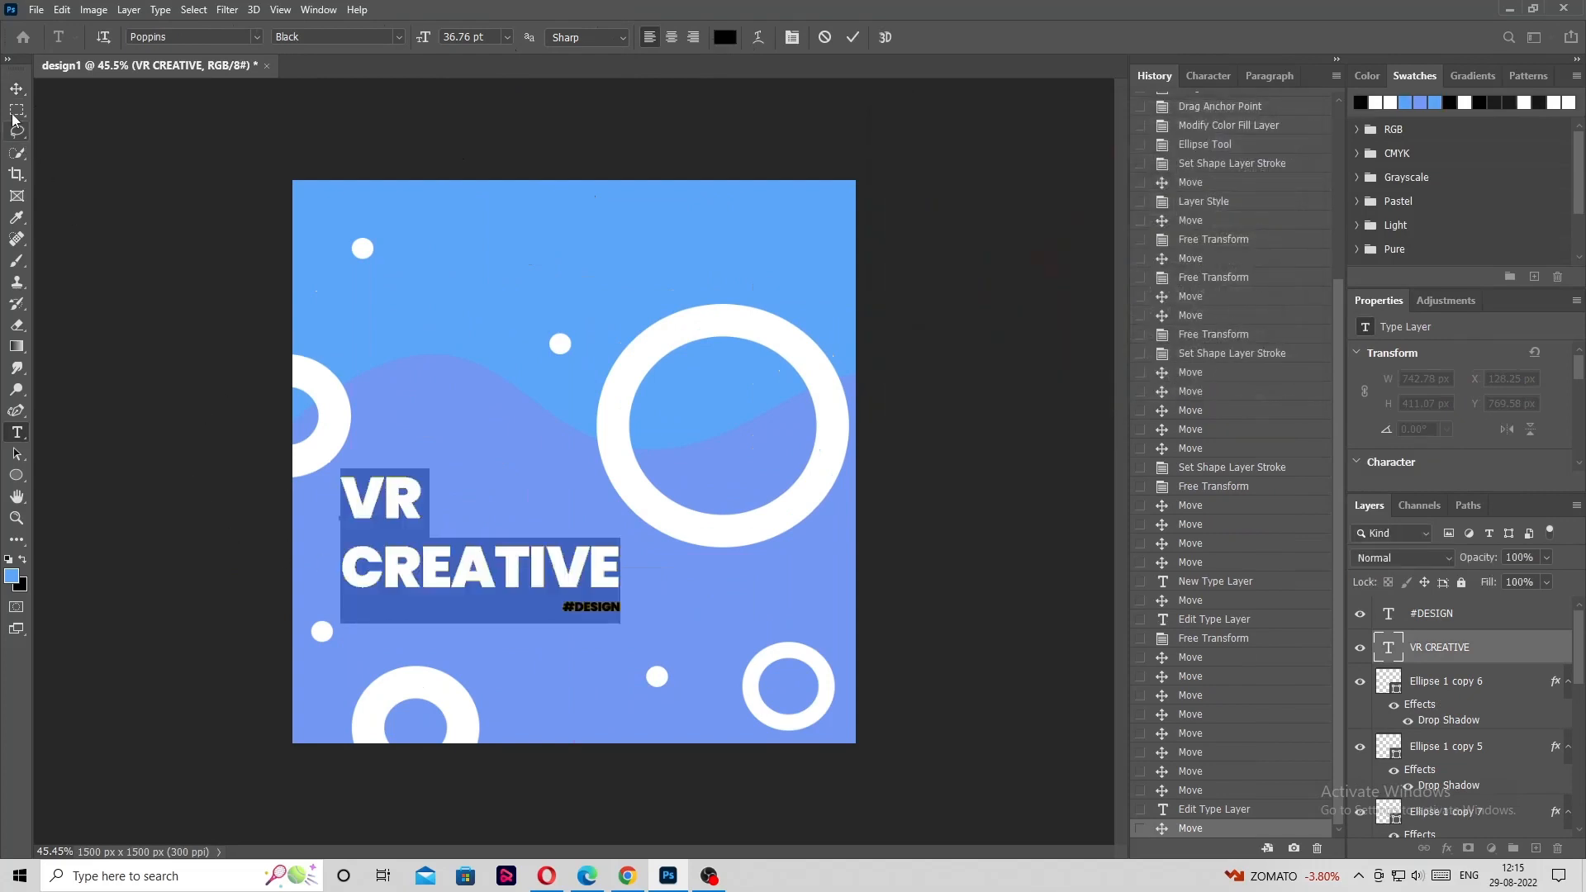
pyautogui.click(17, 88)
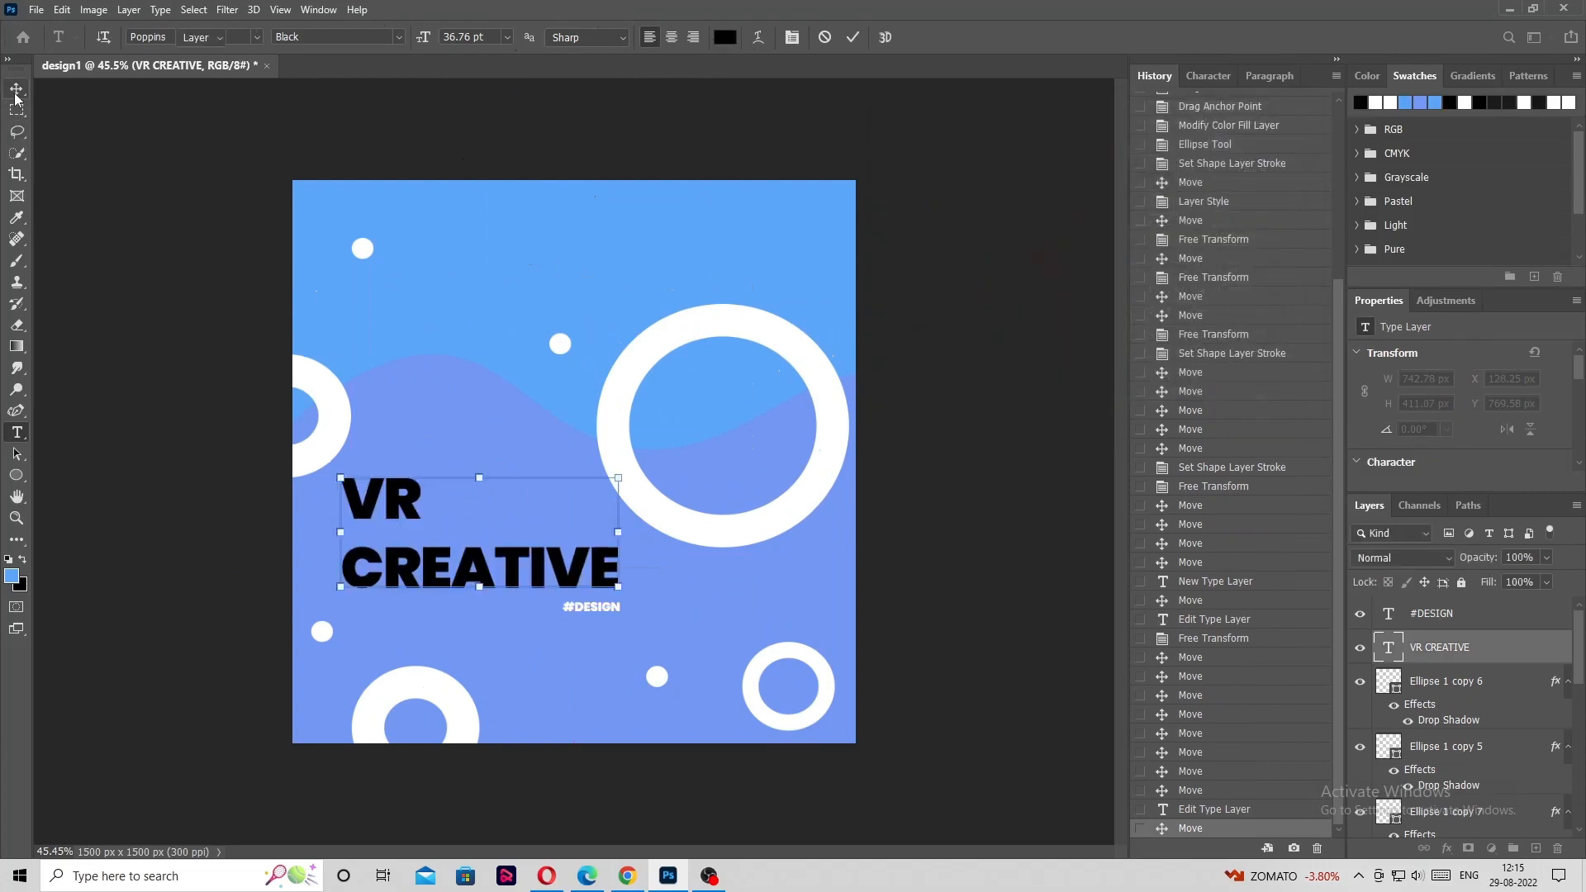
# Change the #DESIGN text color to black.
pyautogui.doubleClick(604, 610)
pyautogui.click(724, 37)
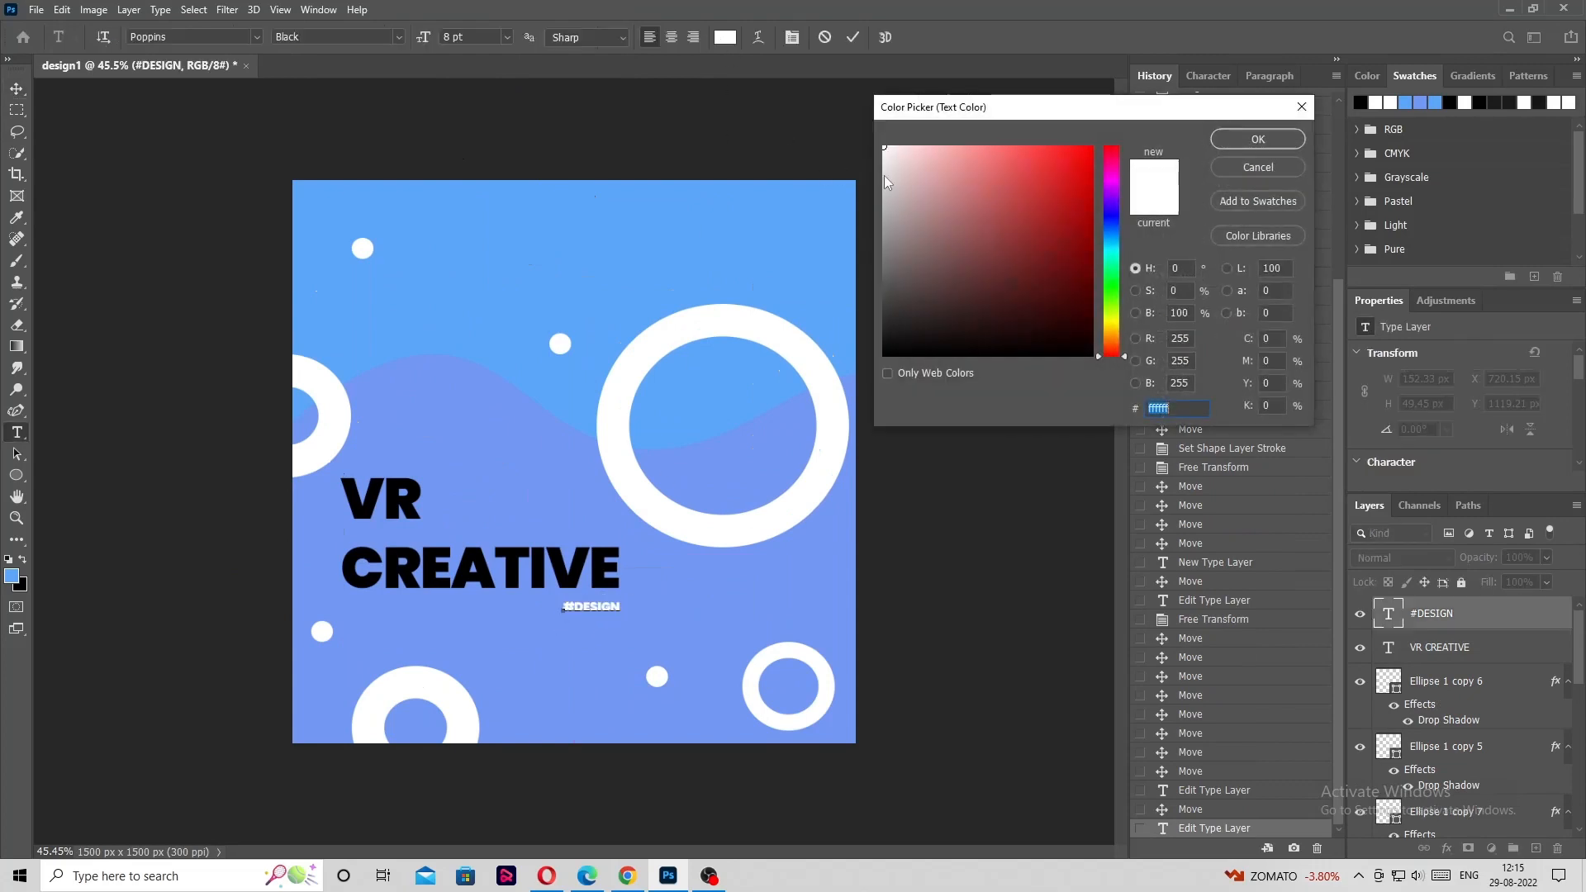
pyautogui.click(1256, 139)
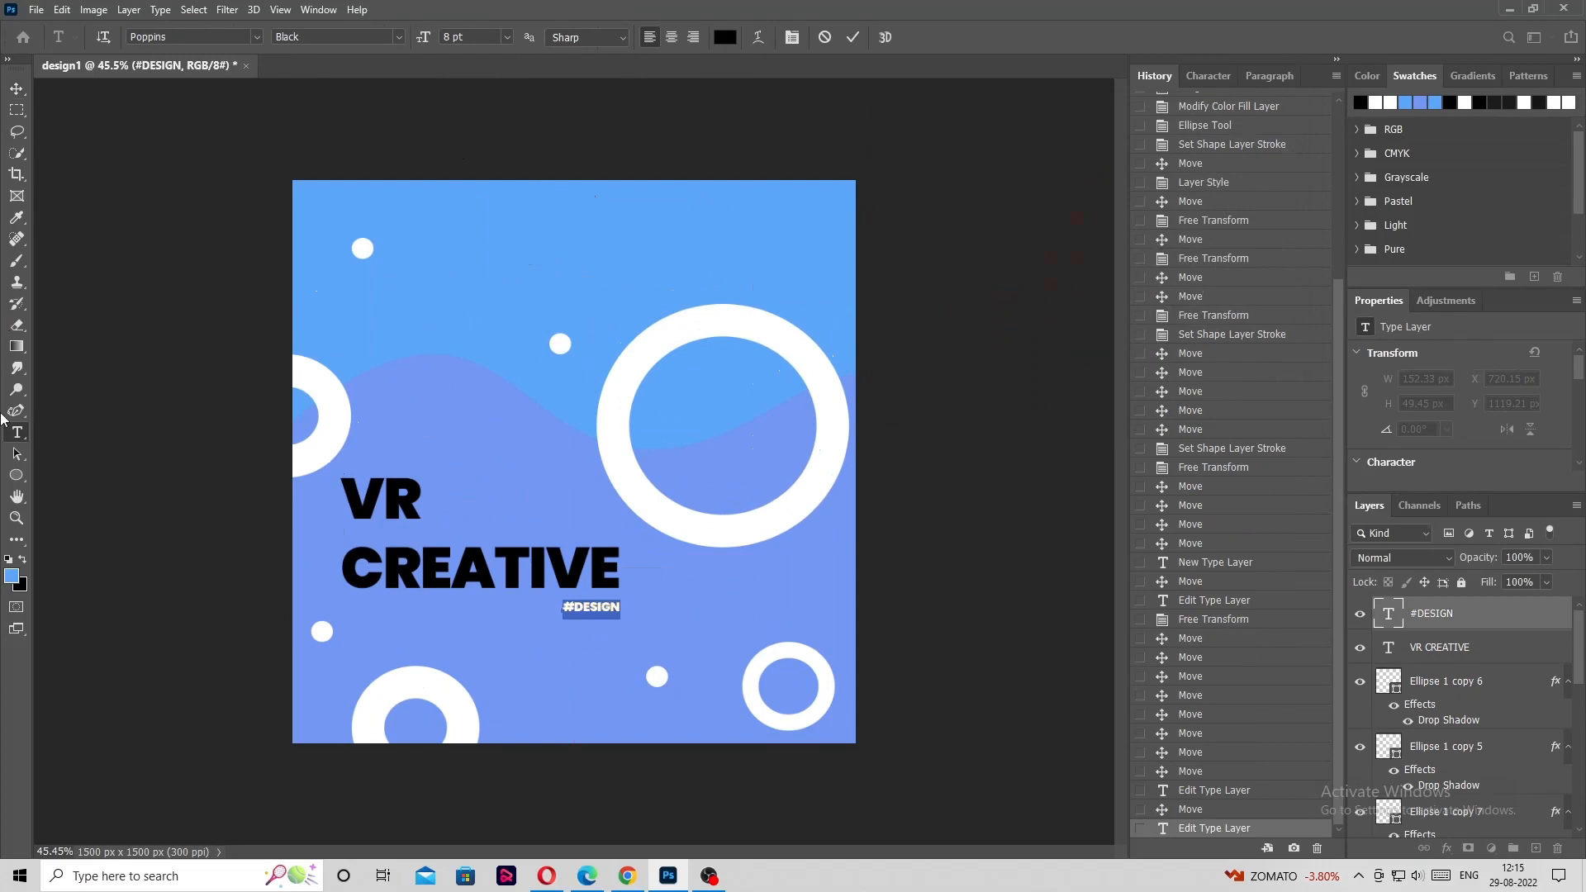
# Commit the #DESIGN text edit and recolor the Color Fill 1 background to a deeper, fully saturated blue, leaving no layer selected.
pyautogui.click(16, 88)
pyautogui.click(177, 176)
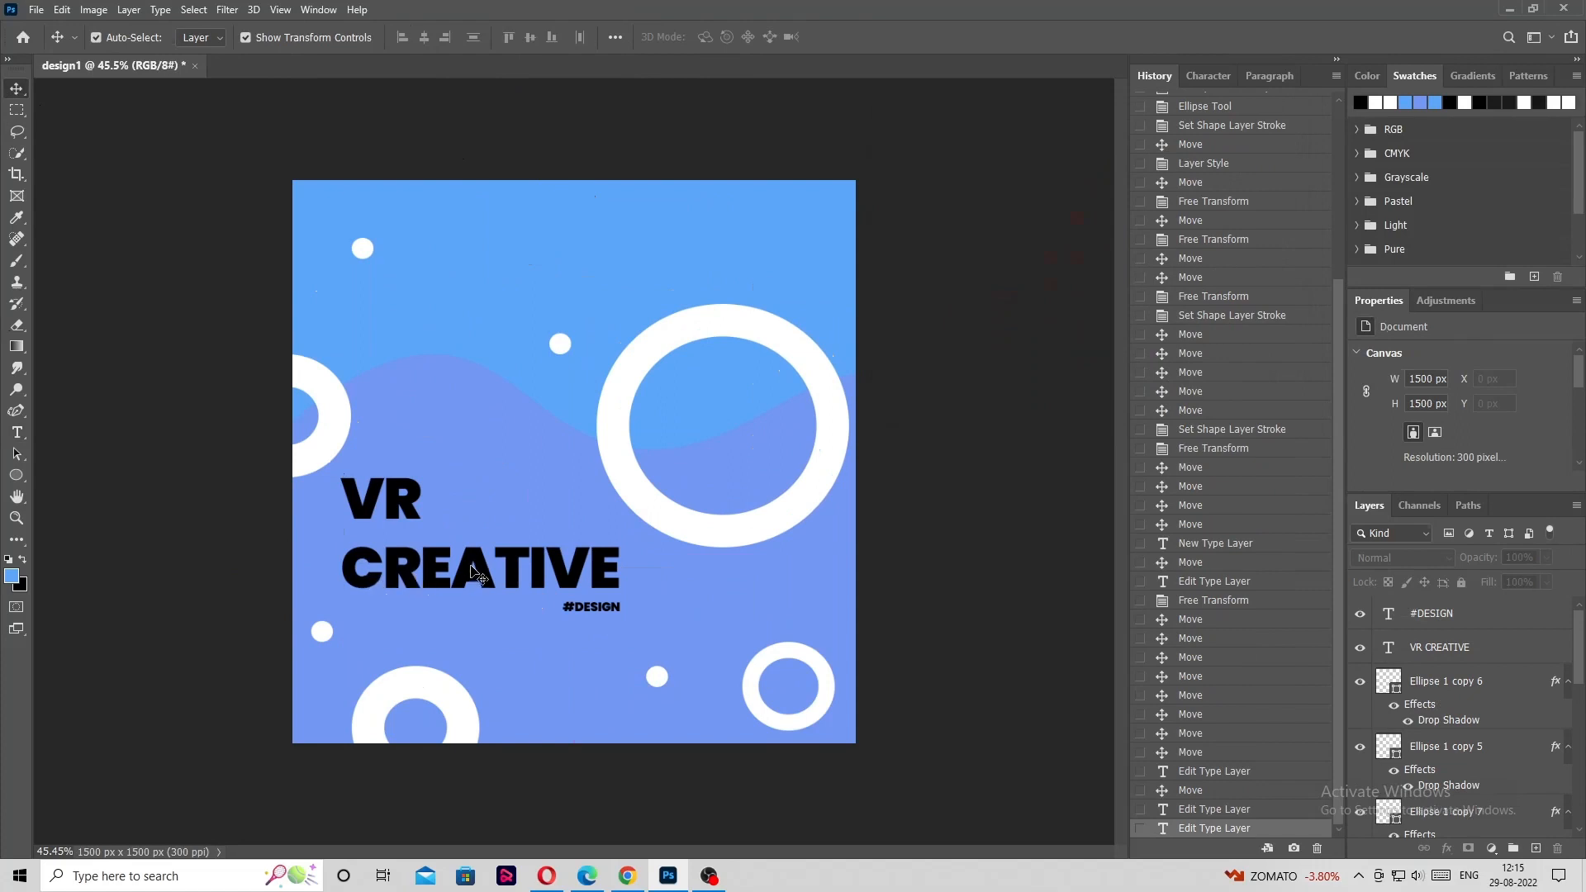
pyautogui.click(761, 203)
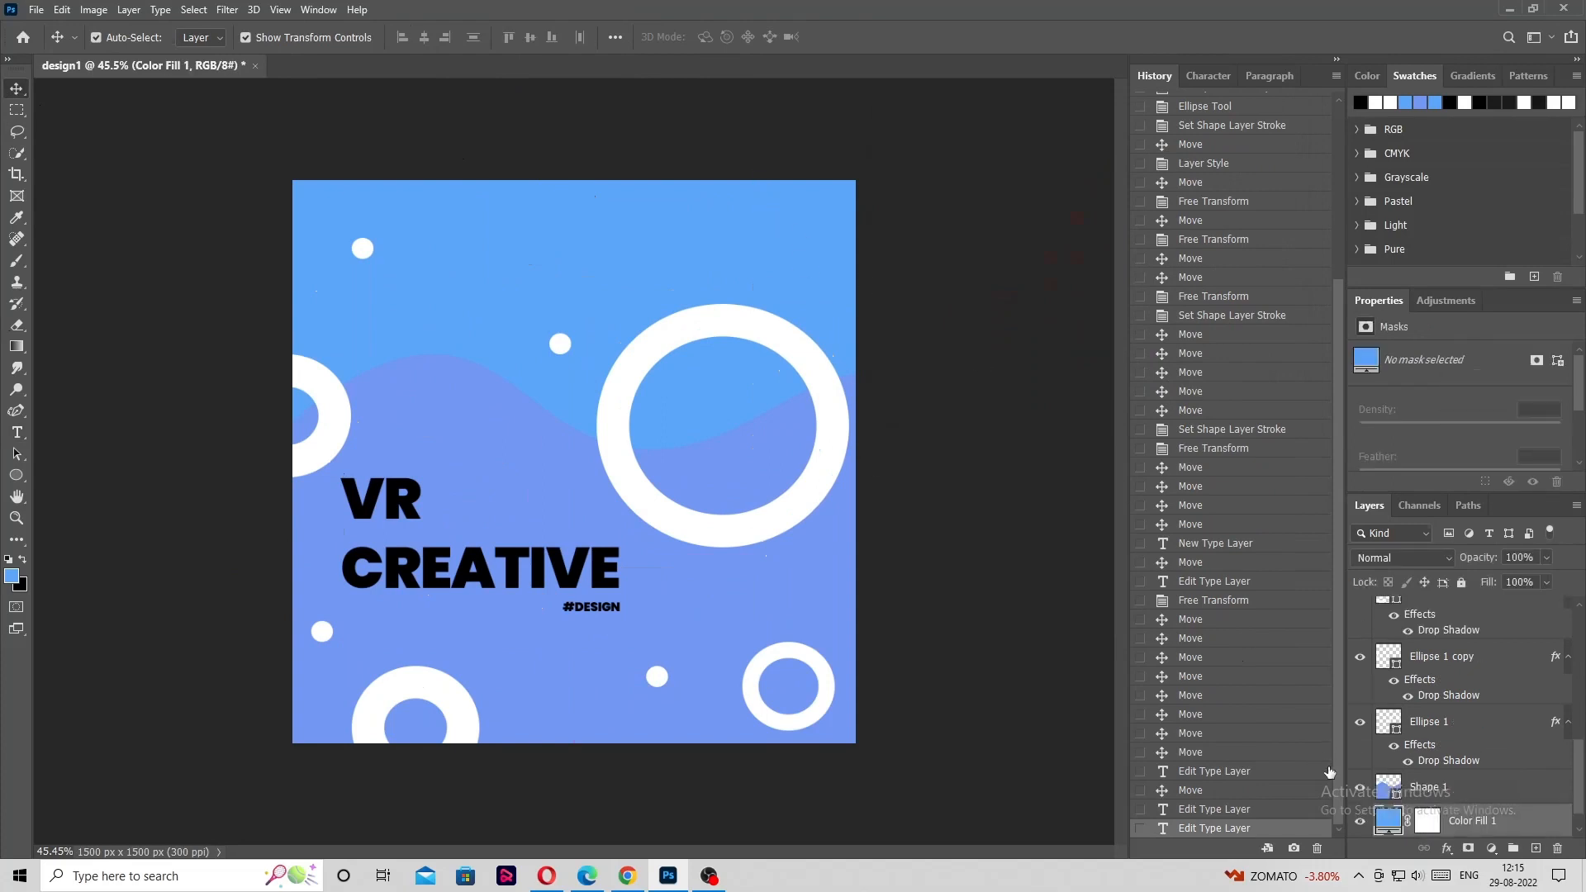
pyautogui.doubleClick(1391, 820)
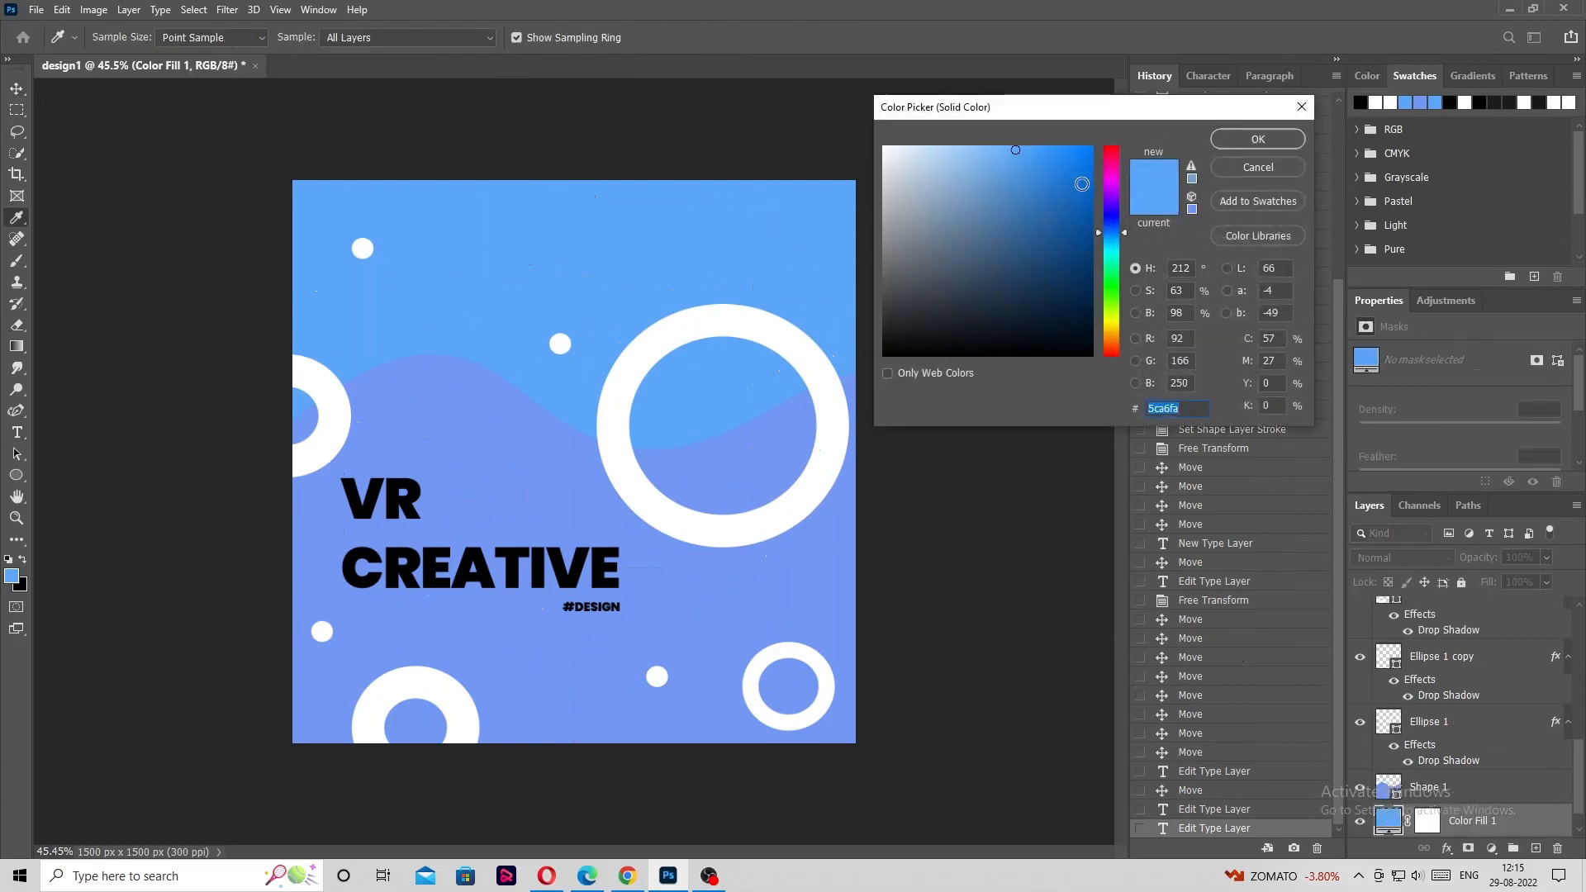
pyautogui.click(1057, 165)
pyautogui.moveTo(1057, 165)
pyautogui.mouseDown()
pyautogui.moveTo(1080, 240)
pyautogui.moveTo(1079, 142)
pyautogui.moveTo(979, 150)
pyautogui.moveTo(1095, 159)
pyautogui.mouseUp()
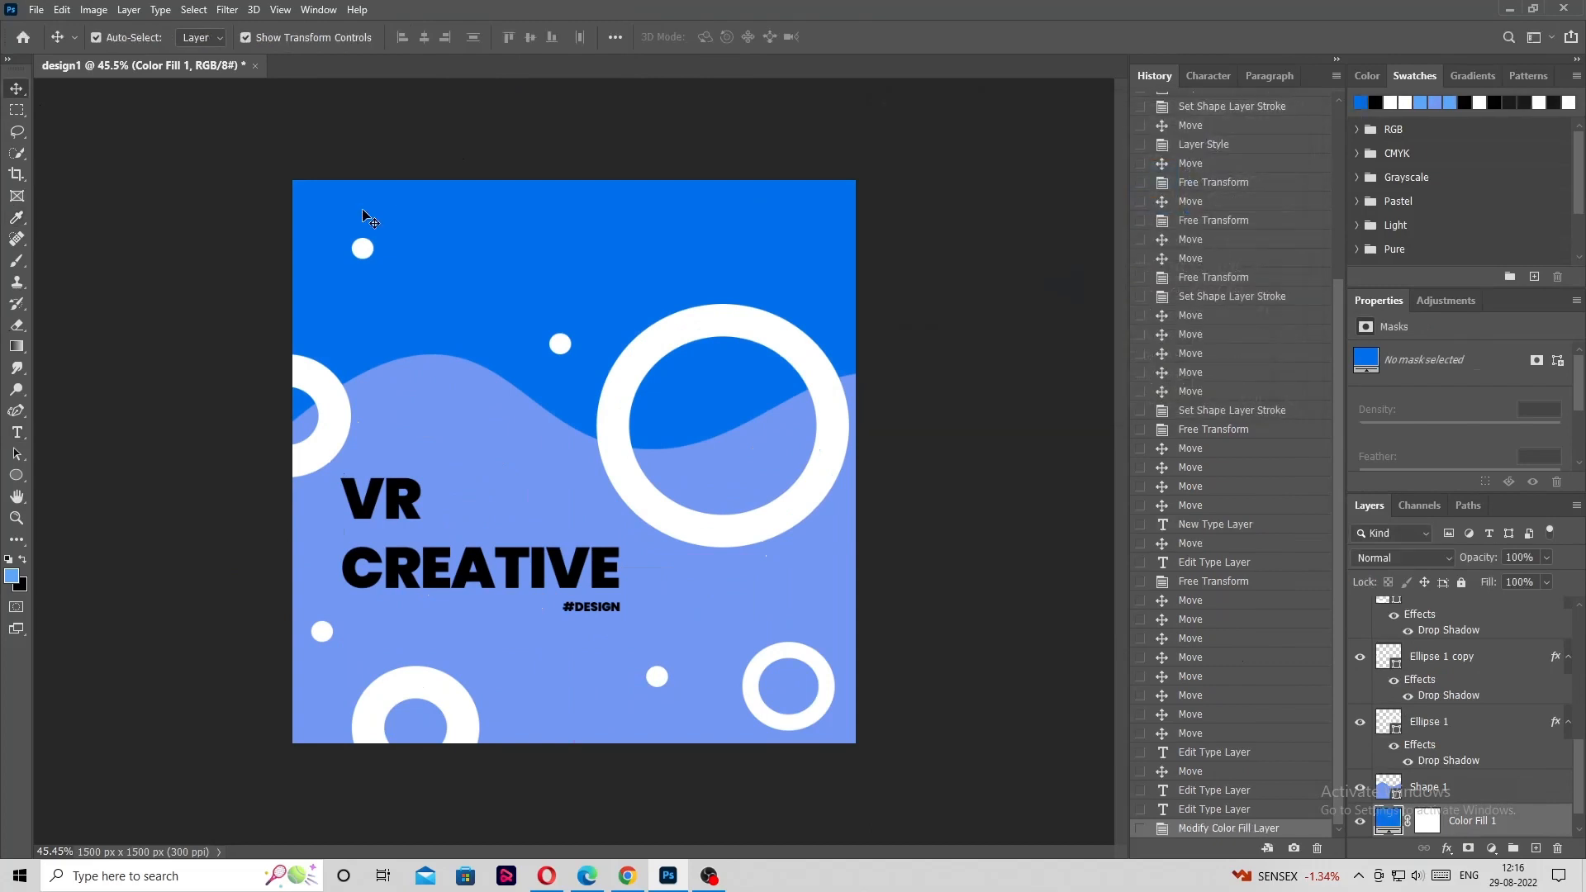
pyautogui.click(1258, 139)
pyautogui.click(198, 215)
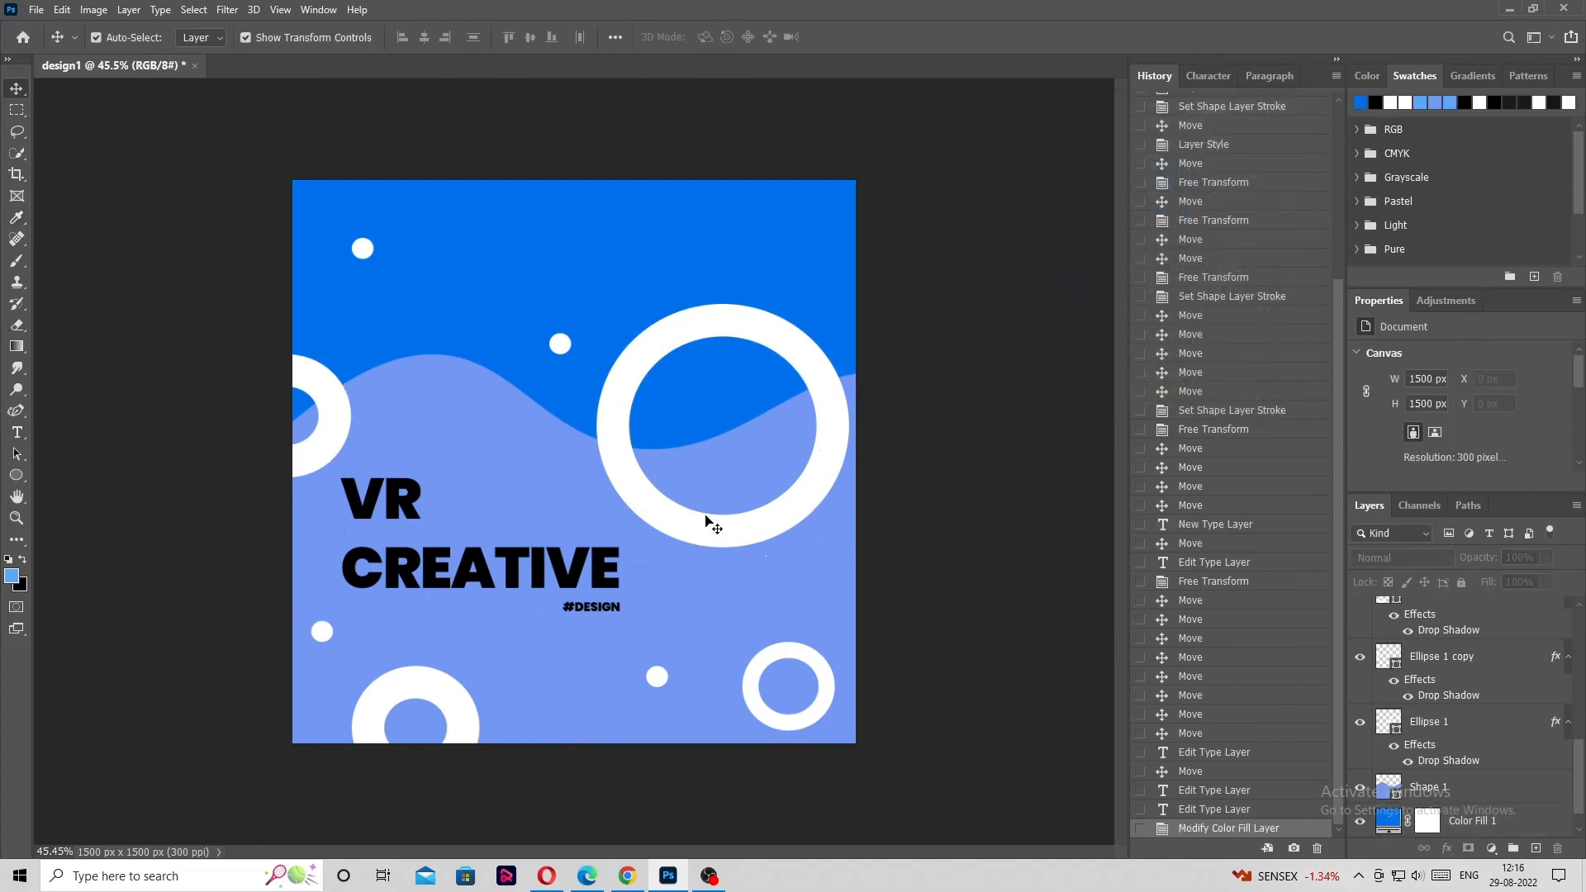
pyautogui.scroll(2, 642, 494)
pyautogui.scroll(-5, 632, 483)
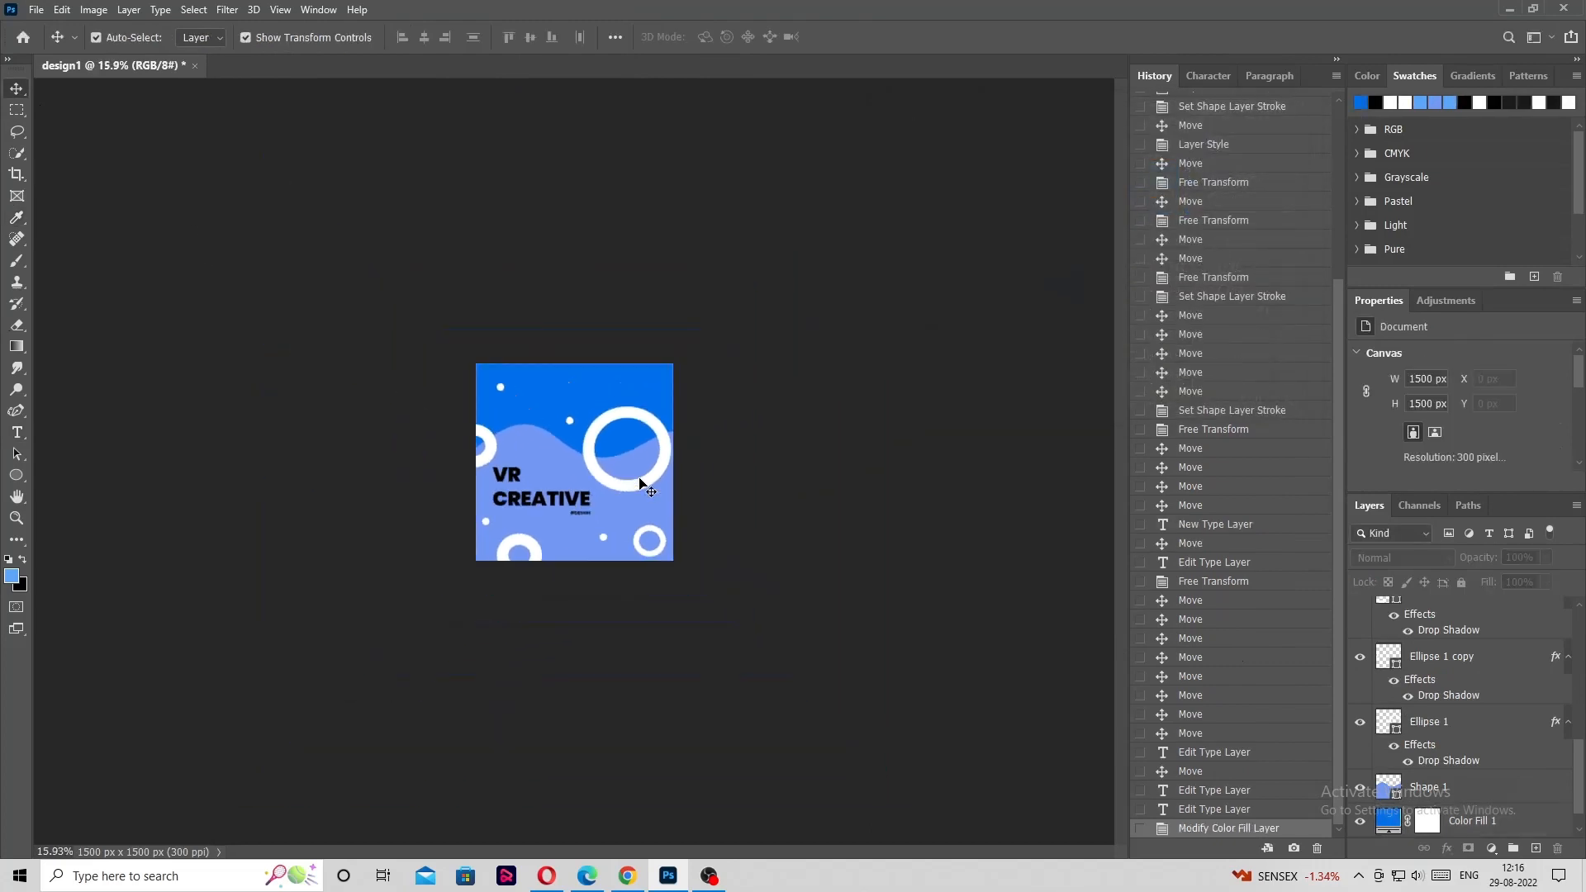
pyautogui.scroll(5, 640, 484)
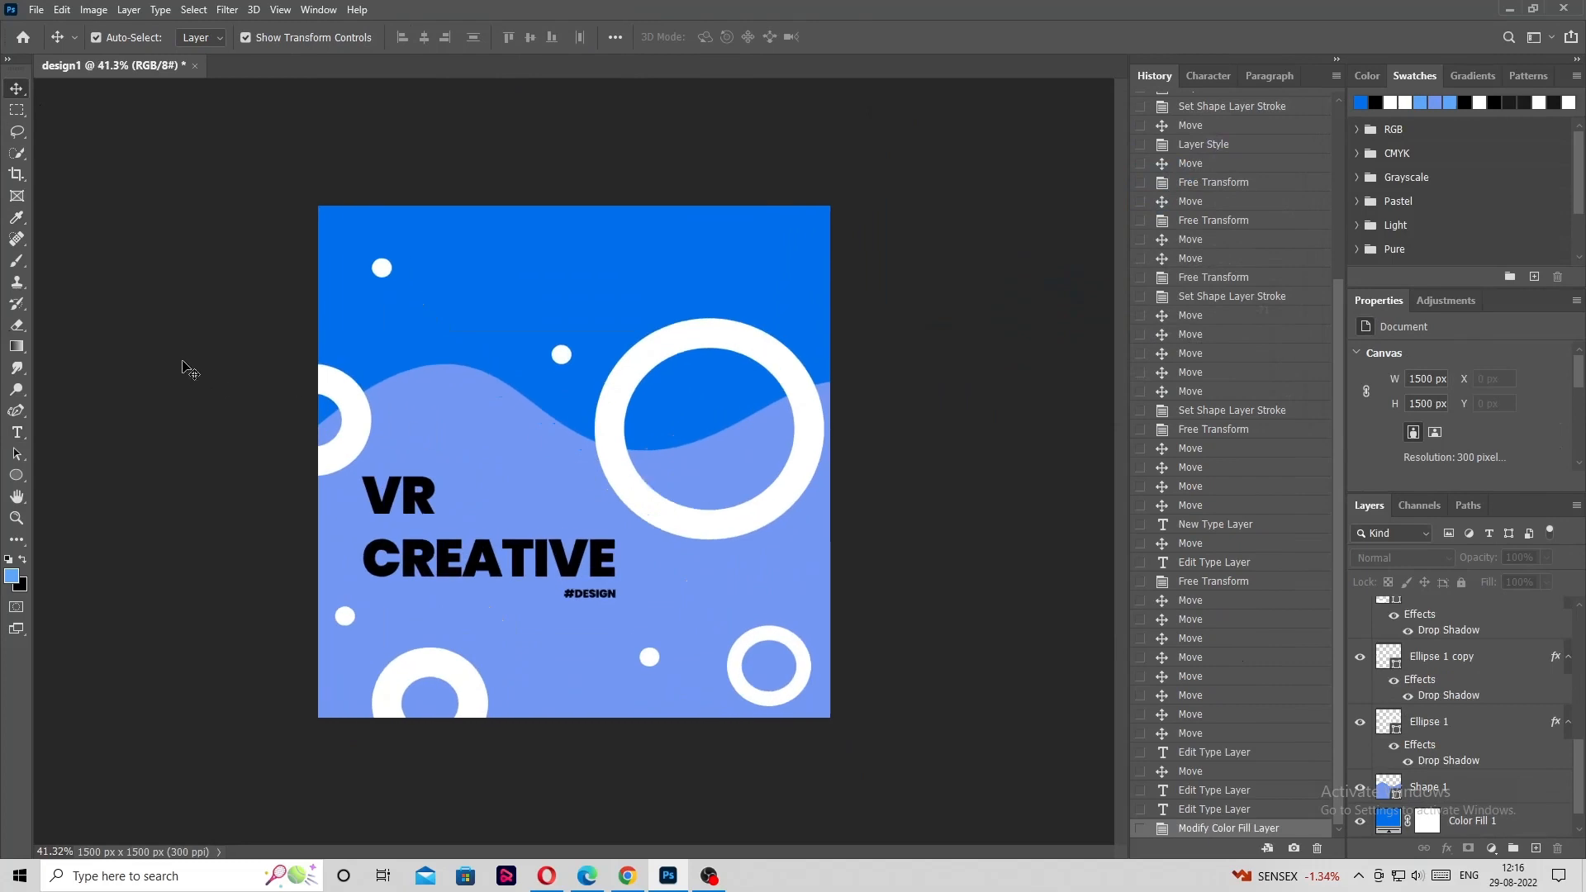